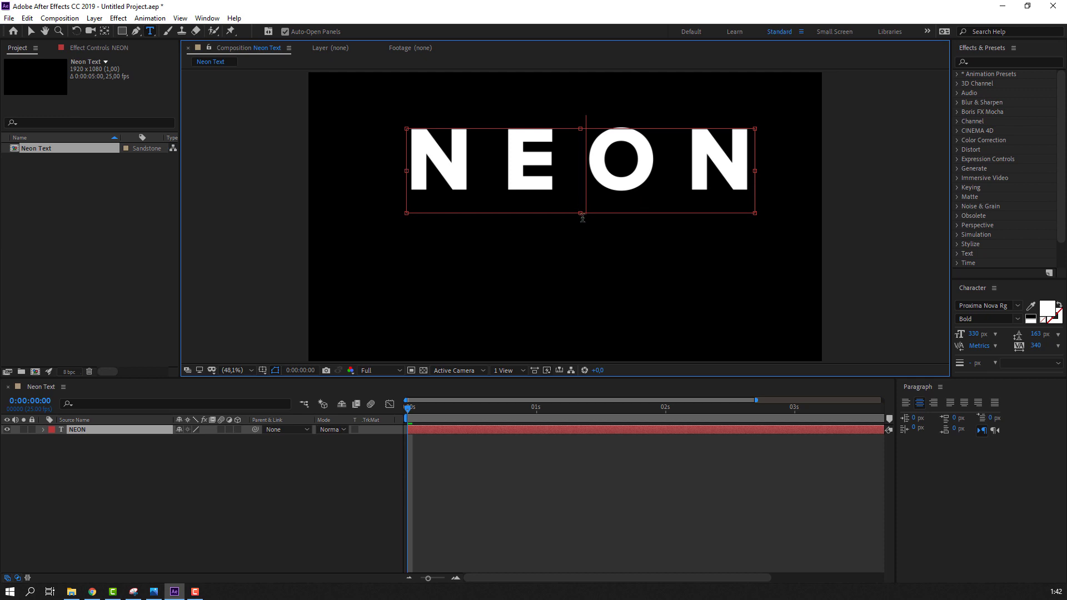
# - Shrink the NEON text box to the height of the letters and centre the text layer's anchor point on the word
pyautogui.moveTo(584, 207); pyautogui.dragTo(590, 190)
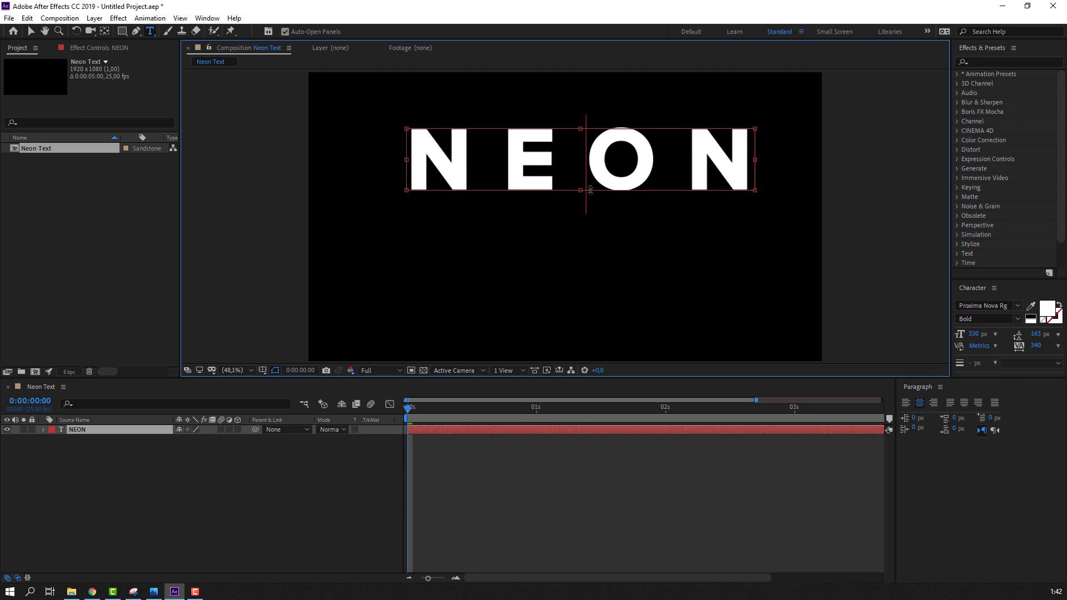
pyautogui.click(31, 31)
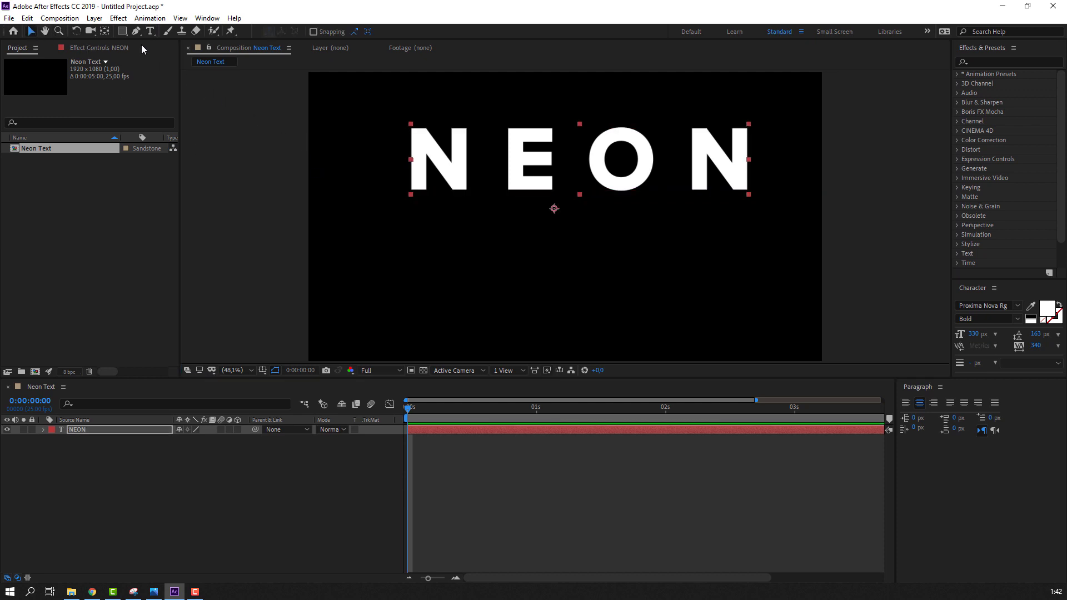
pyautogui.doubleClick(106, 30)
pyautogui.click(673, 181)
pyautogui.press('v')
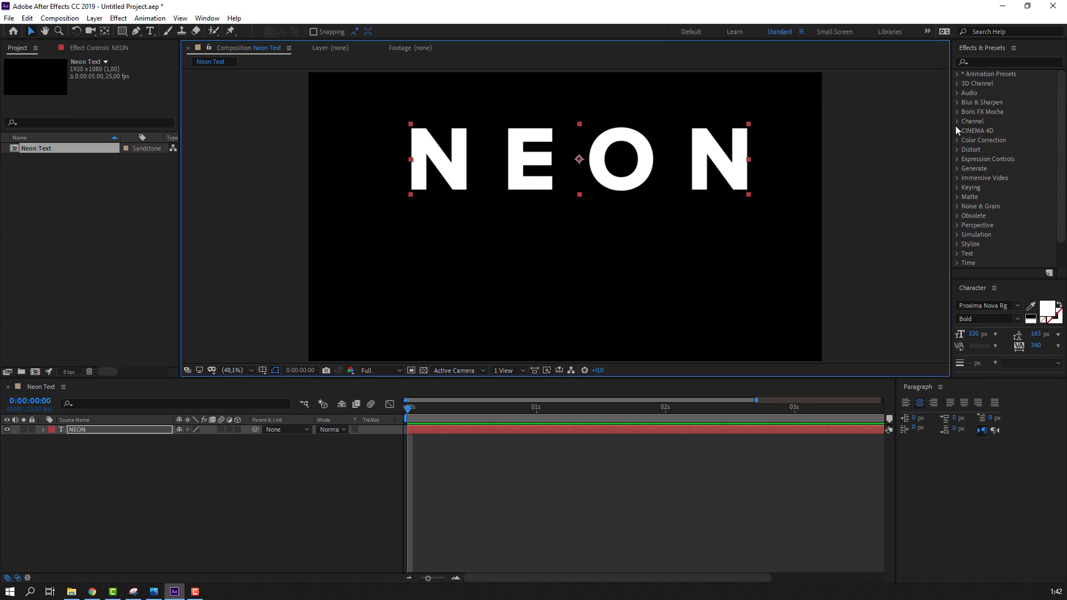
# - Close the Paragraph panel to free up timeline space
pyautogui.click(940, 388)
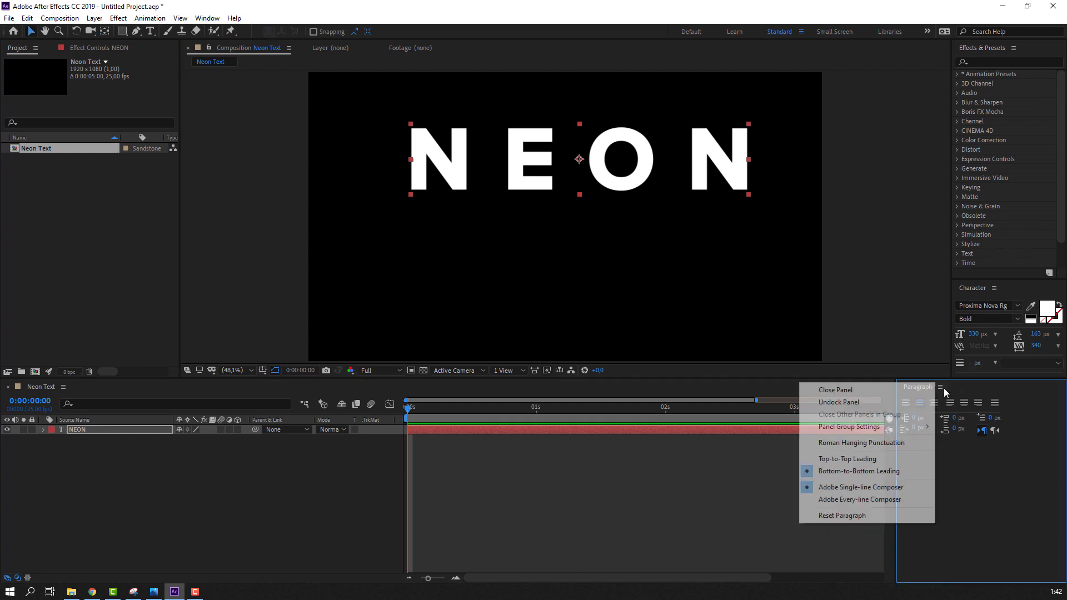
pyautogui.click(906, 389)
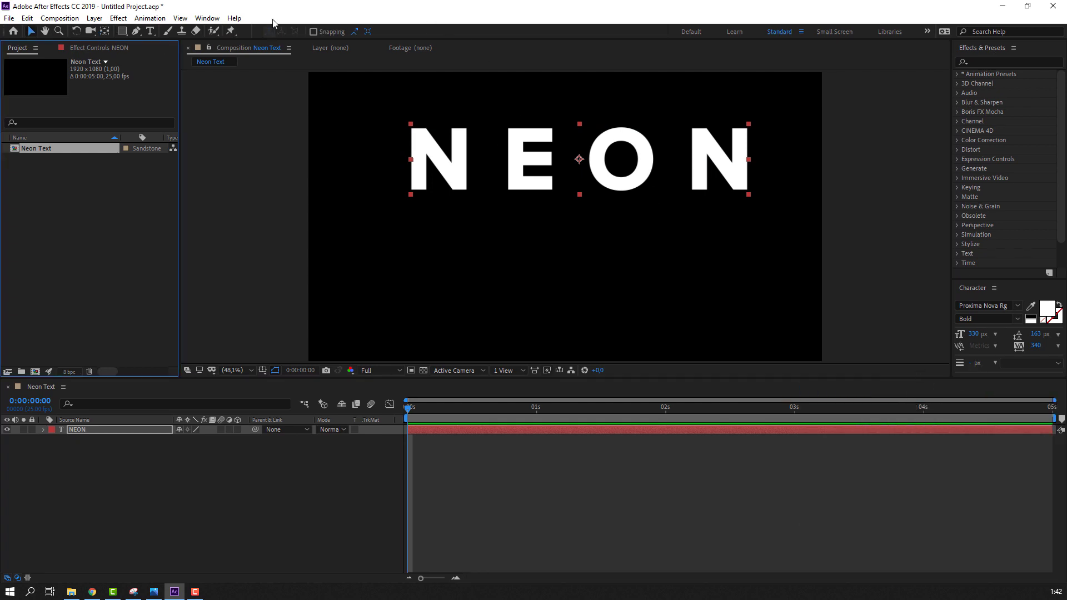
# - Show the Align tools and centre the NEON text horizontally and vertically in the composition
pyautogui.click(208, 18)
pyautogui.click(234, 91)
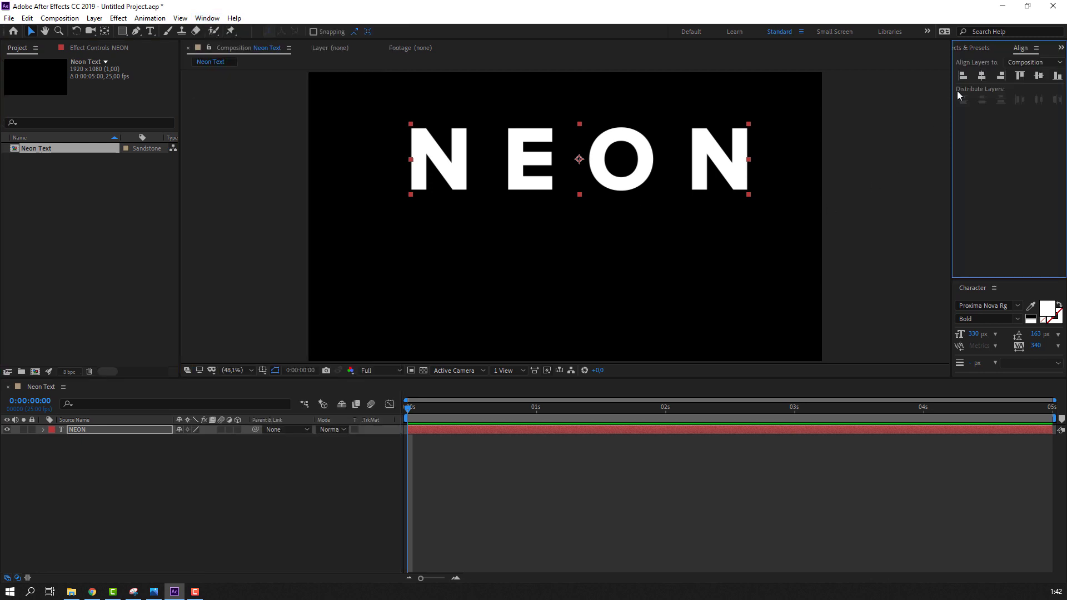
pyautogui.click(981, 78)
pyautogui.click(1038, 76)
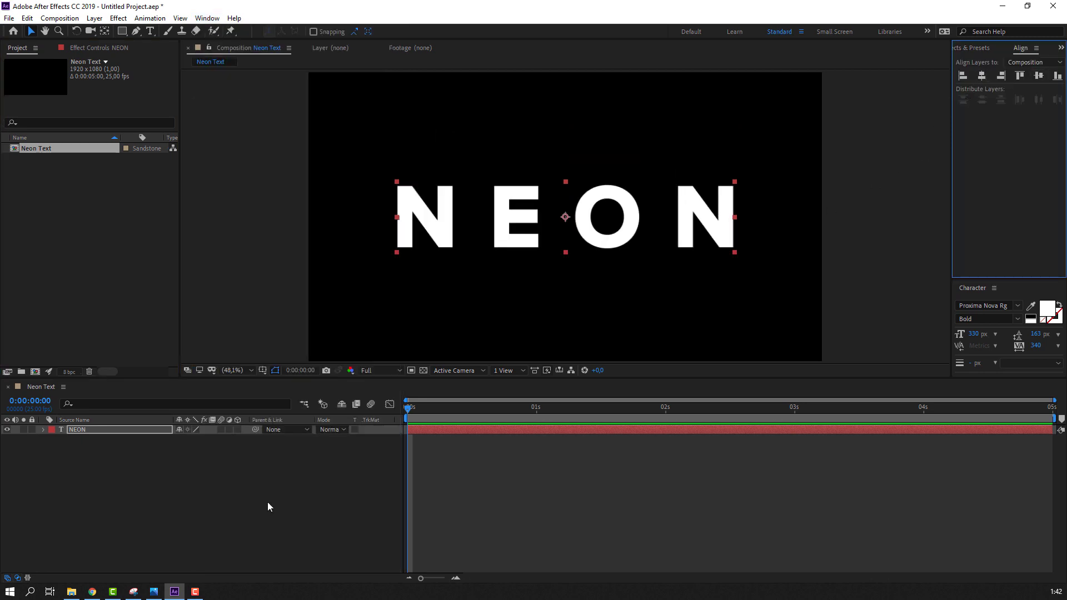
# - Create shapes from the NEON text layer and deselect the resulting outlines
pyautogui.click(134, 551)
pyautogui.click(85, 434)
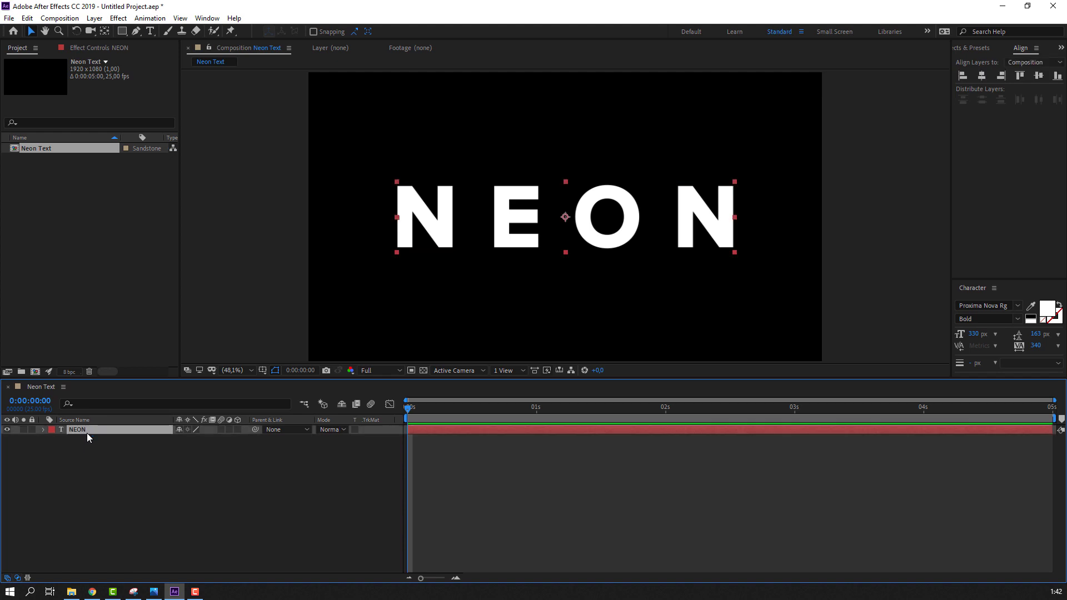
pyautogui.rightClick(87, 433)
pyautogui.moveTo(150, 362)
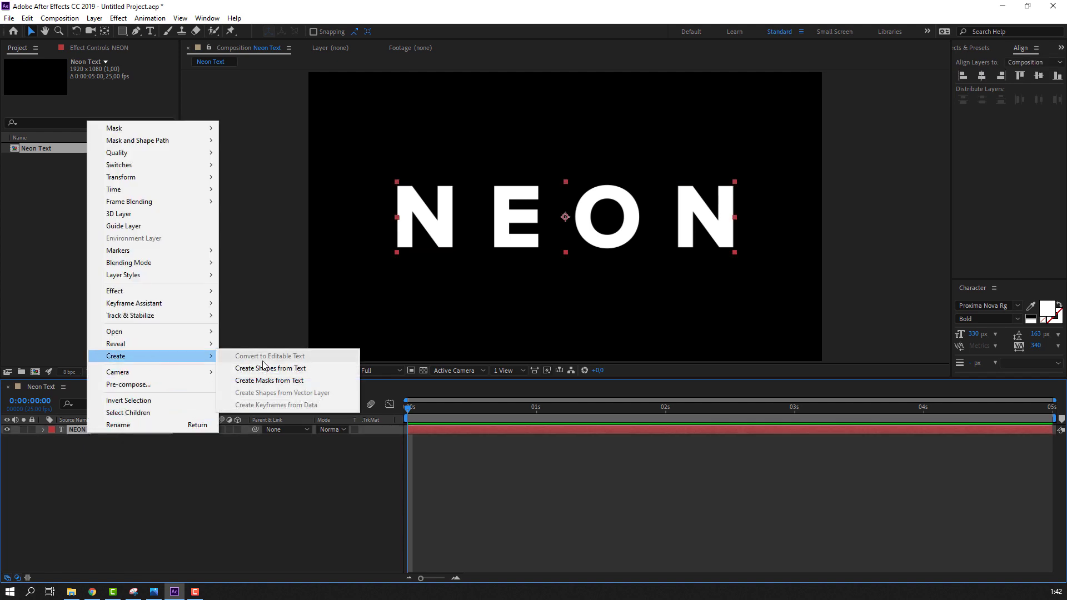
pyautogui.click(303, 369)
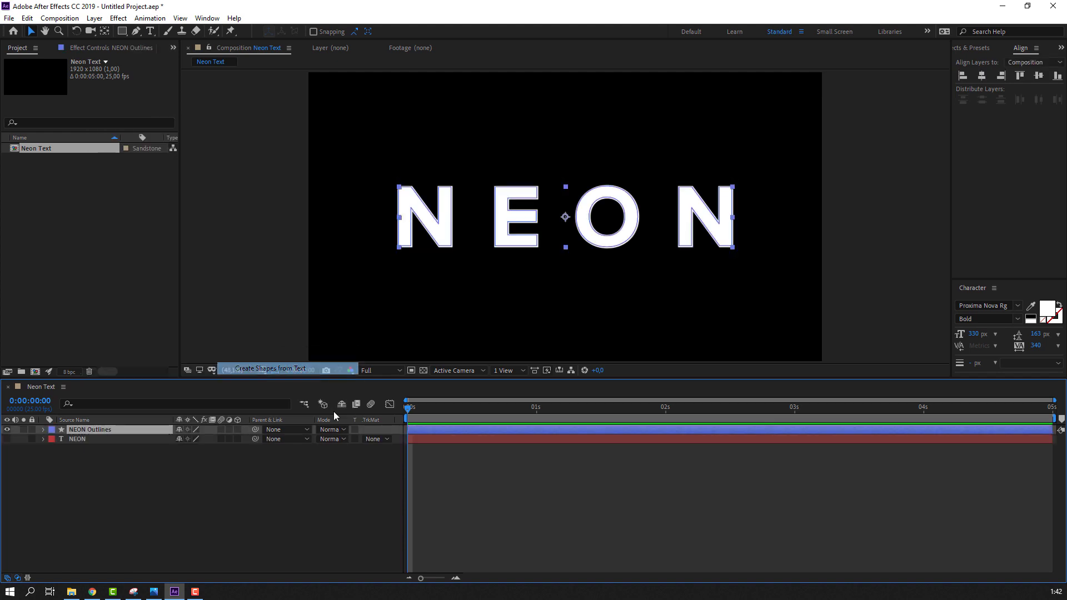
pyautogui.click(161, 479)
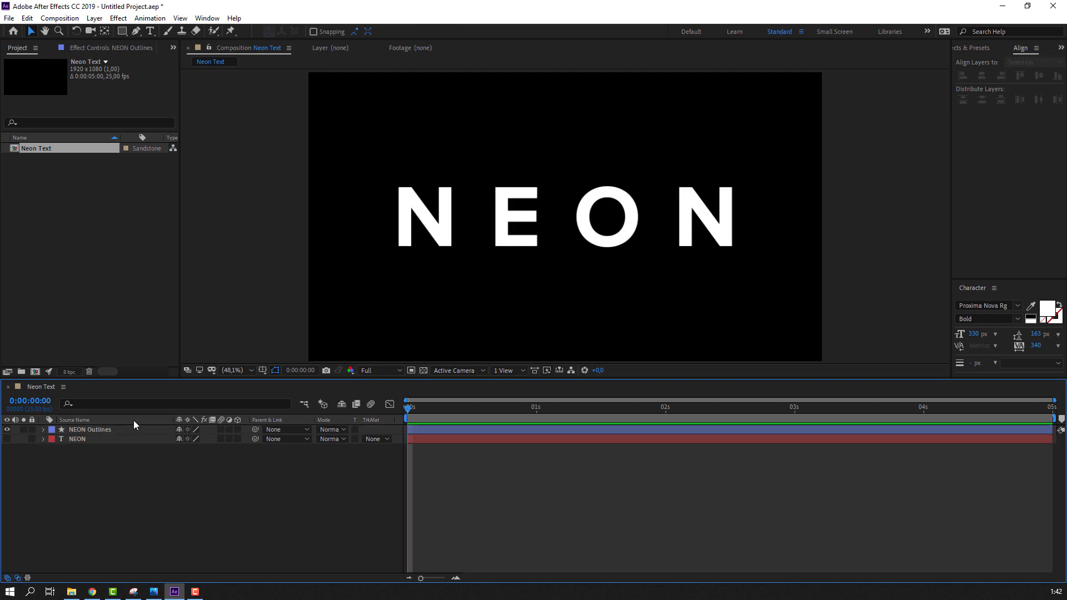
# - Lock the NEON Outlines layer so it can serve as a tracing guide
pyautogui.click(73, 430)
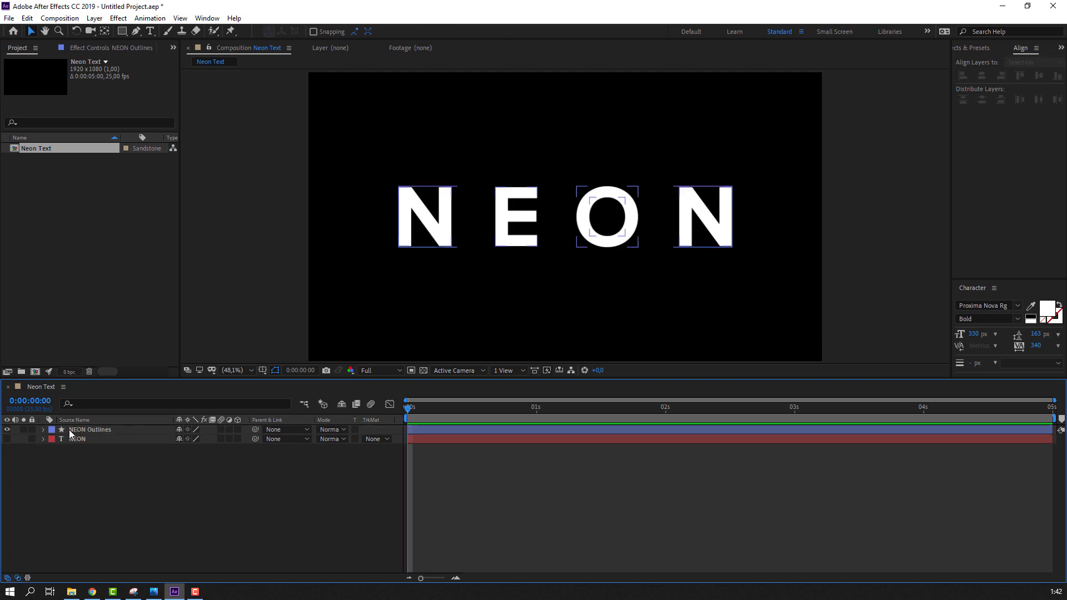
pyautogui.click(95, 458)
pyautogui.scroll(1, 428, 225)
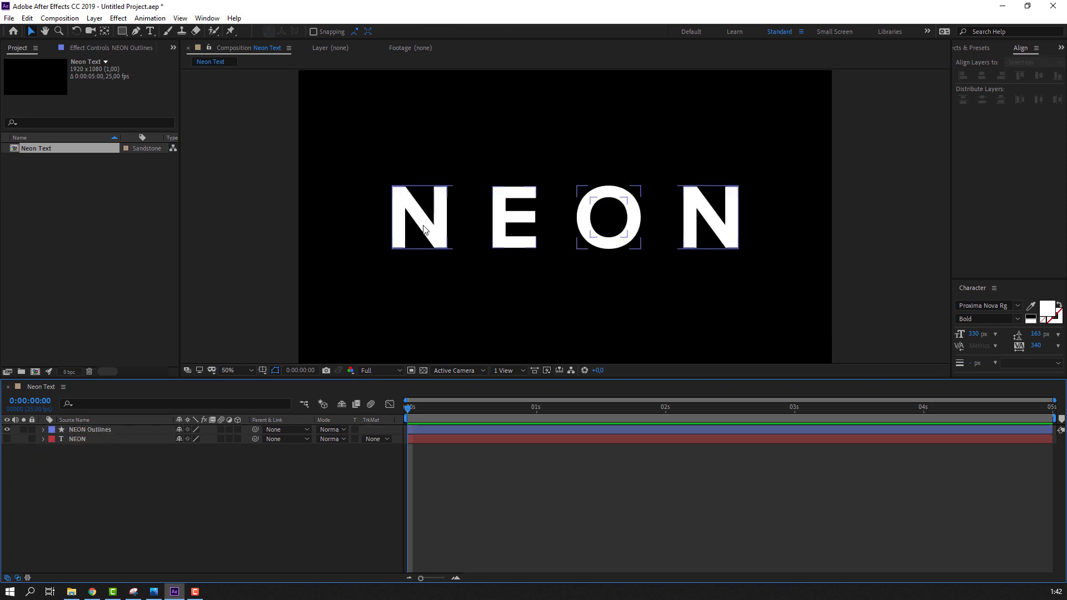
pyautogui.scroll(1, 352, 270)
pyautogui.scroll(-1, 372, 273)
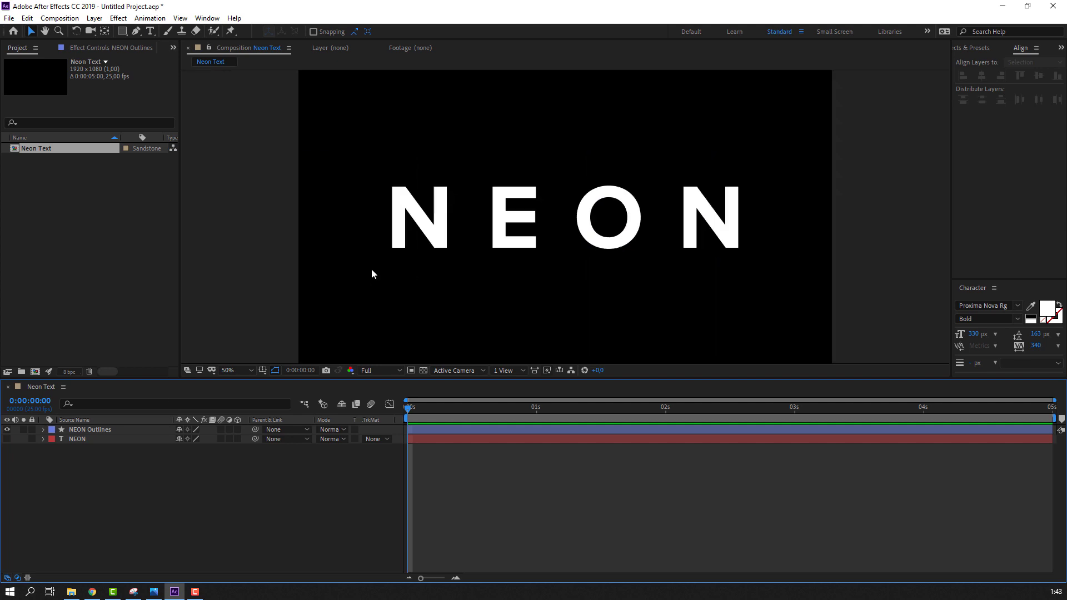
pyautogui.scroll(1, 389, 261)
pyautogui.scroll(1, 412, 264)
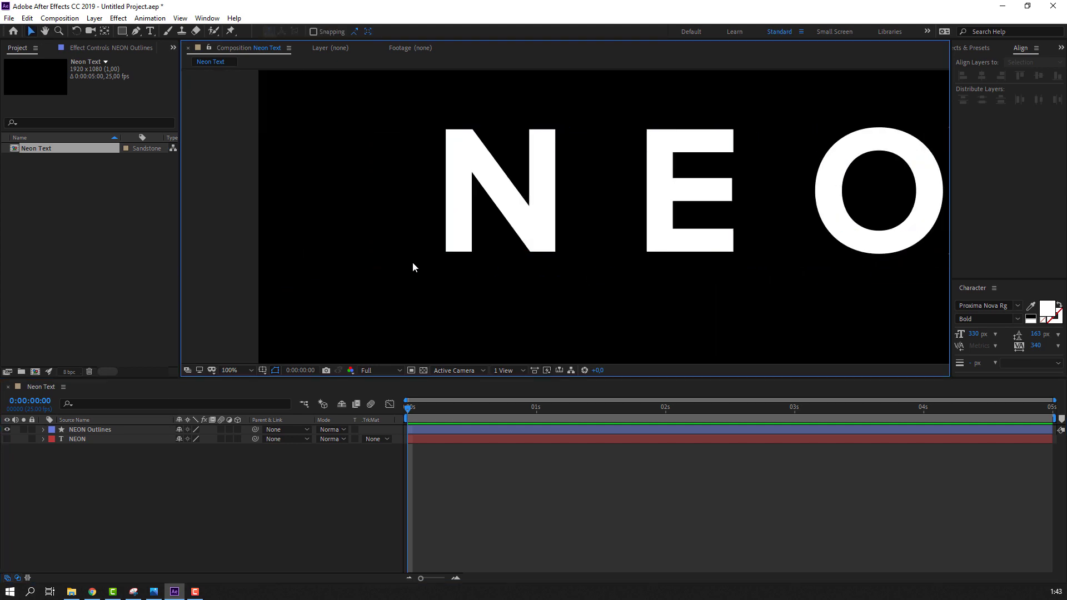
pyautogui.click(367, 273)
pyautogui.moveTo(348, 240); pyautogui.dragTo(457, 271)
pyautogui.click(149, 496)
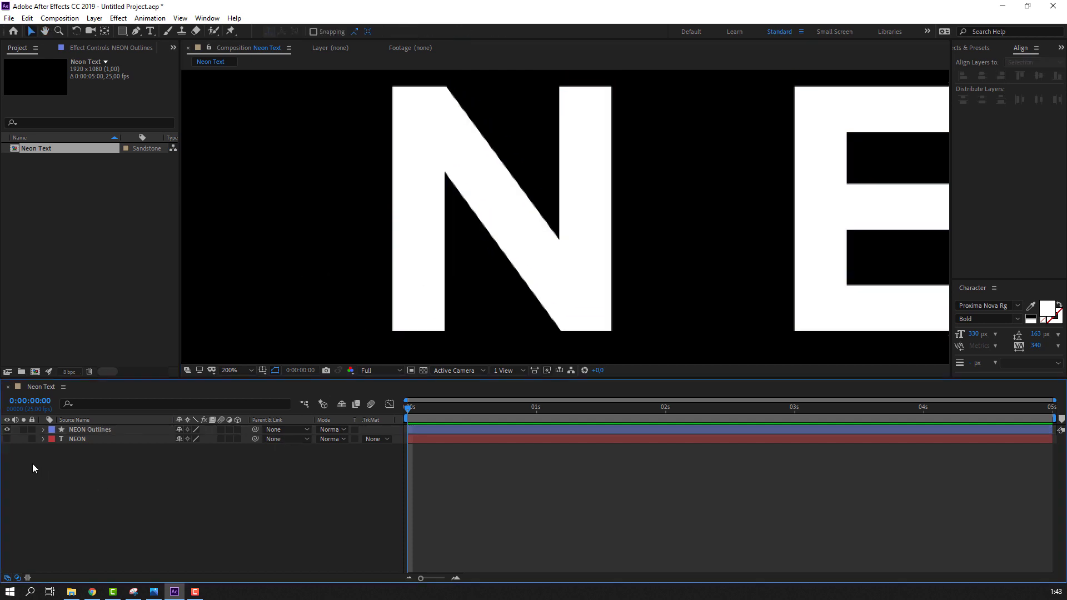
pyautogui.click(31, 430)
# - Draw an open pen path just outside the first N, up its left side and across the top of its left stem
pyautogui.click(136, 31)
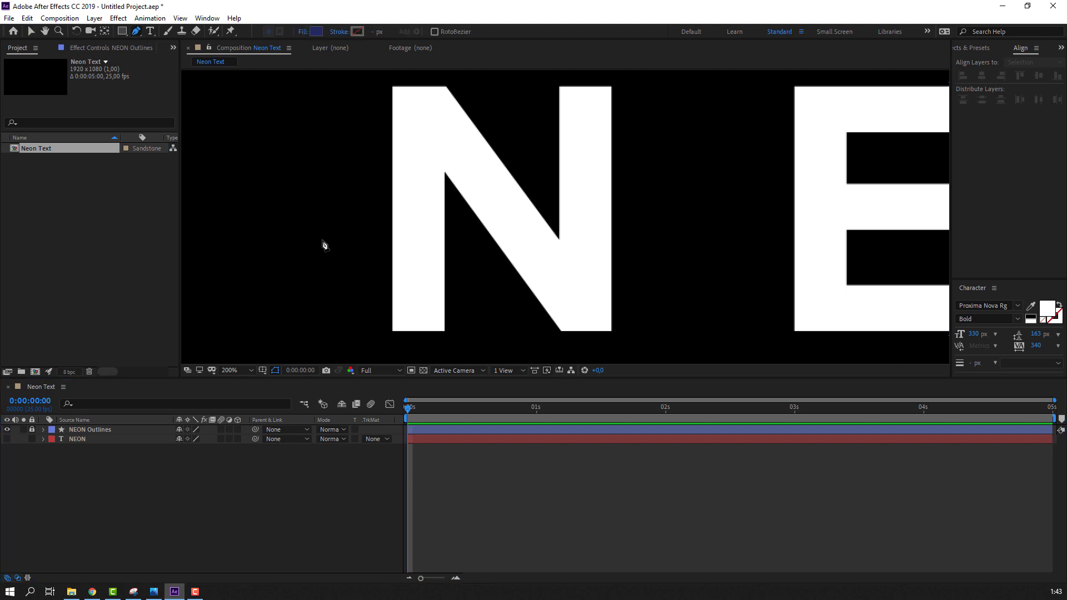
pyautogui.click(384, 332)
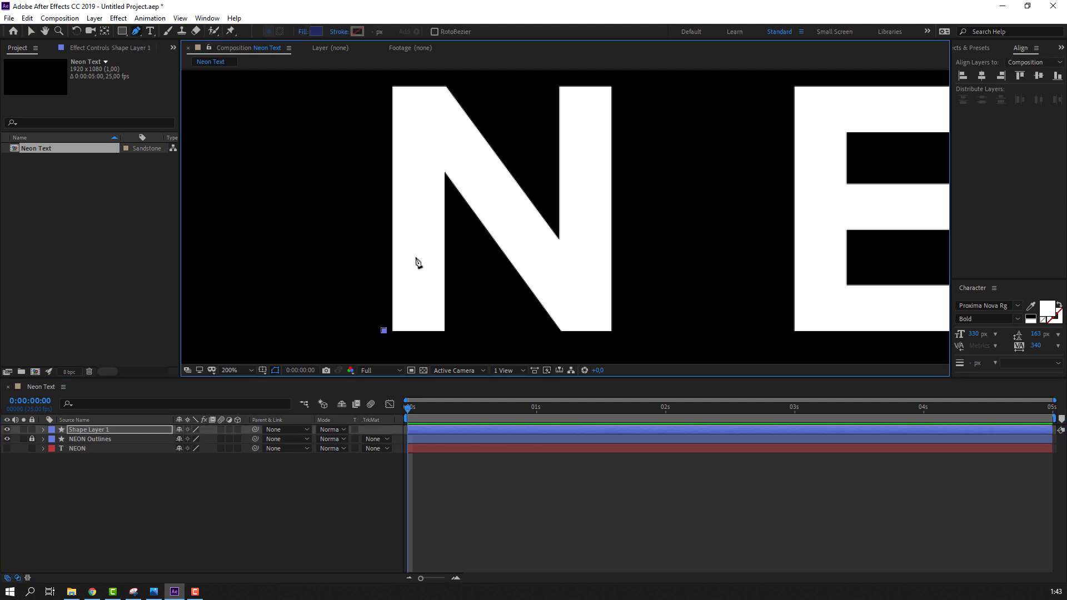
pyautogui.click(382, 87)
pyautogui.click(443, 88)
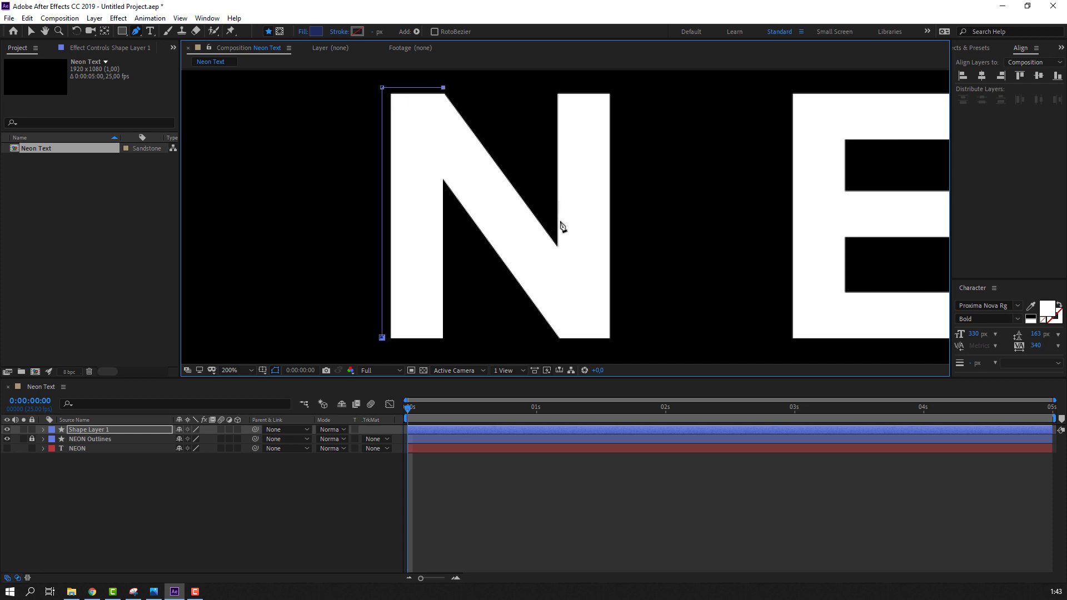
# - Set the path's fill to None and its stroke width to 2 px, and deselect it
pyautogui.click(302, 31)
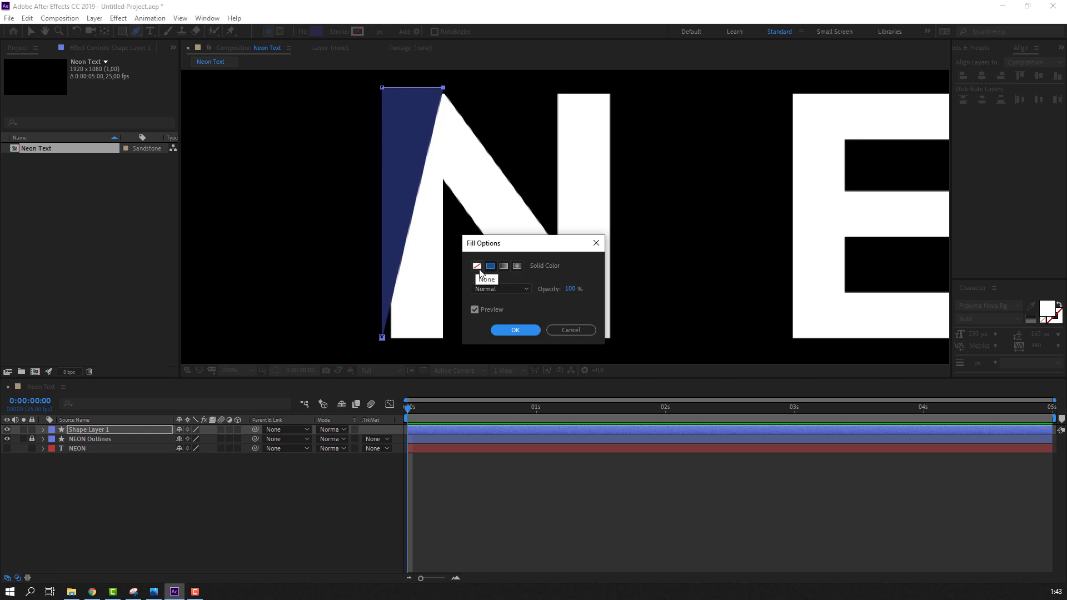
pyautogui.click(477, 266)
pyautogui.click(515, 330)
pyautogui.click(372, 32)
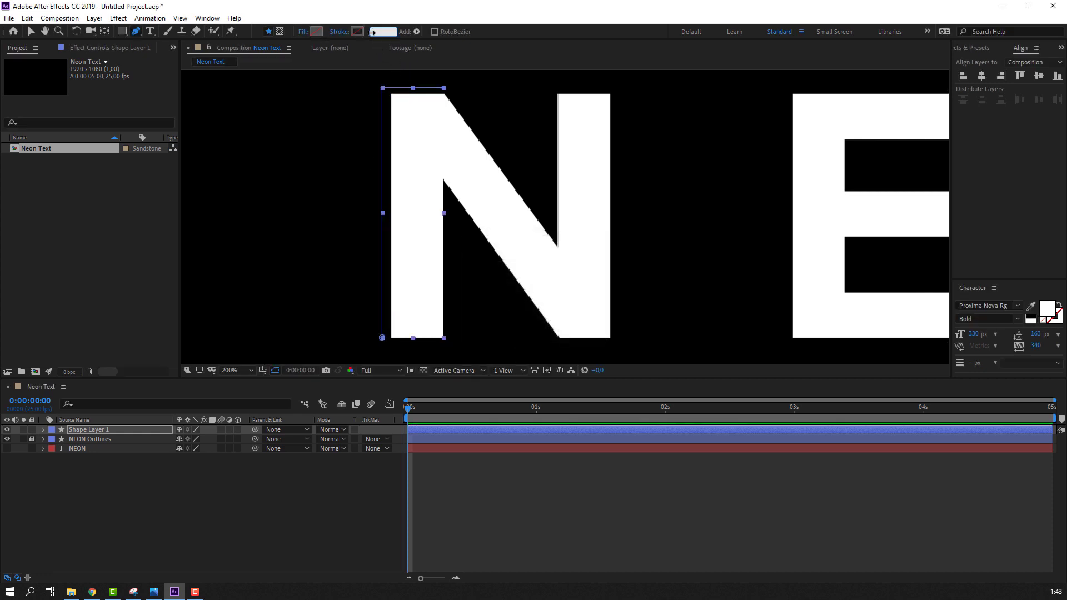
pyautogui.write('5')
pyautogui.press('Return')
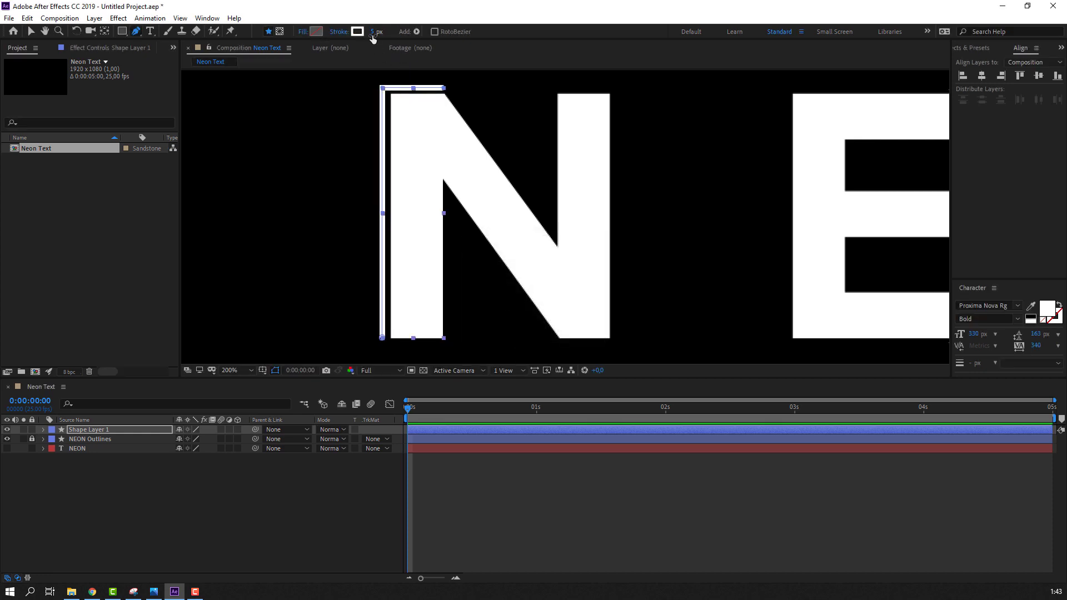
pyautogui.click(298, 473)
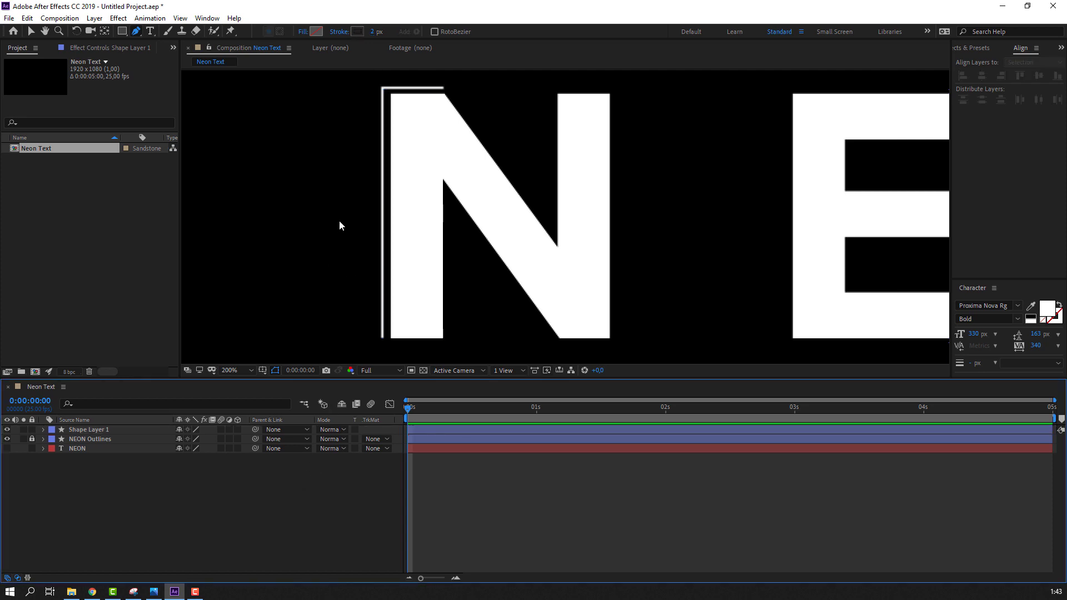
# - Centre the anchor point of Shape Layer 1 on its path and deselect the layer
pyautogui.scroll(-2, 339, 221)
pyautogui.press('v')
pyautogui.scroll(1, 428, 251)
pyautogui.click(92, 430)
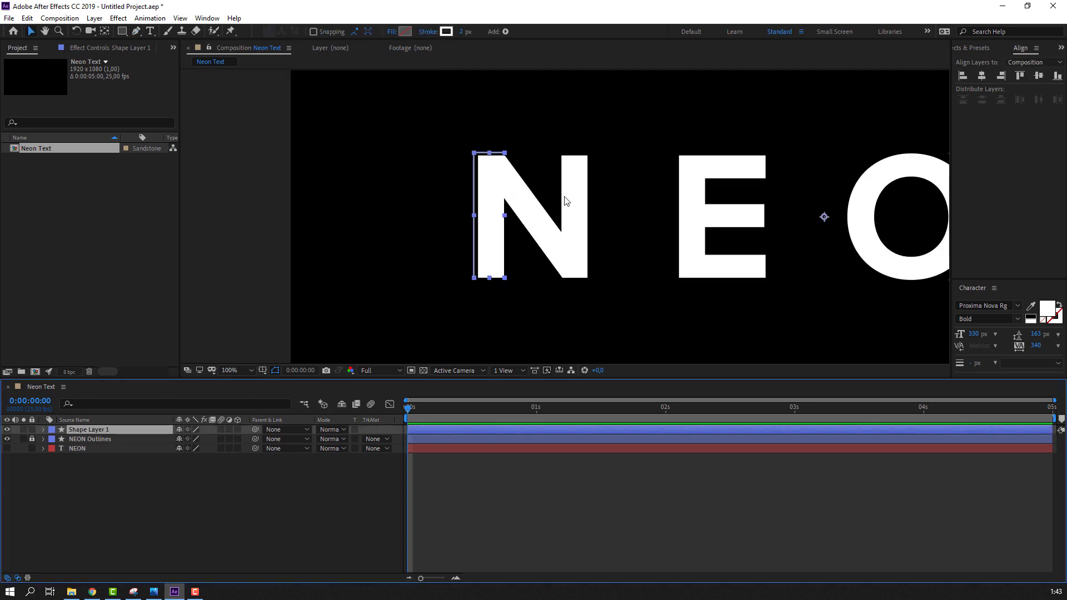
pyautogui.click(103, 31)
pyautogui.hotkey('ctrl', 'alt', 'Home')
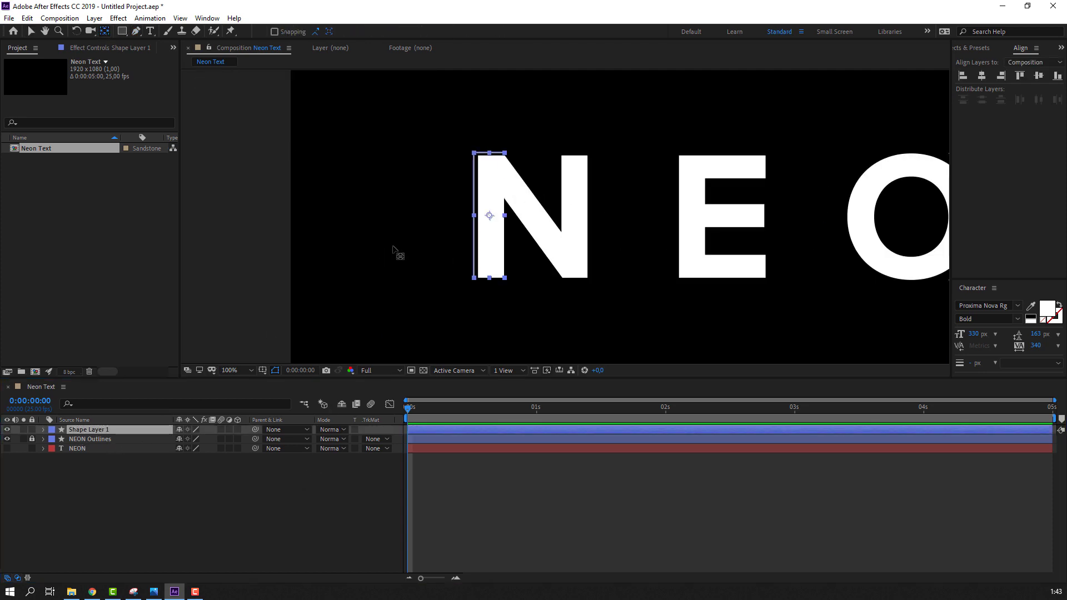
pyautogui.click(171, 499)
pyautogui.press('v')
# - Draw a second open path on the first N, along the diagonal's underside, bottom edge, right side, top of the right stem and its inner edge
pyautogui.scroll(1, 358, 218)
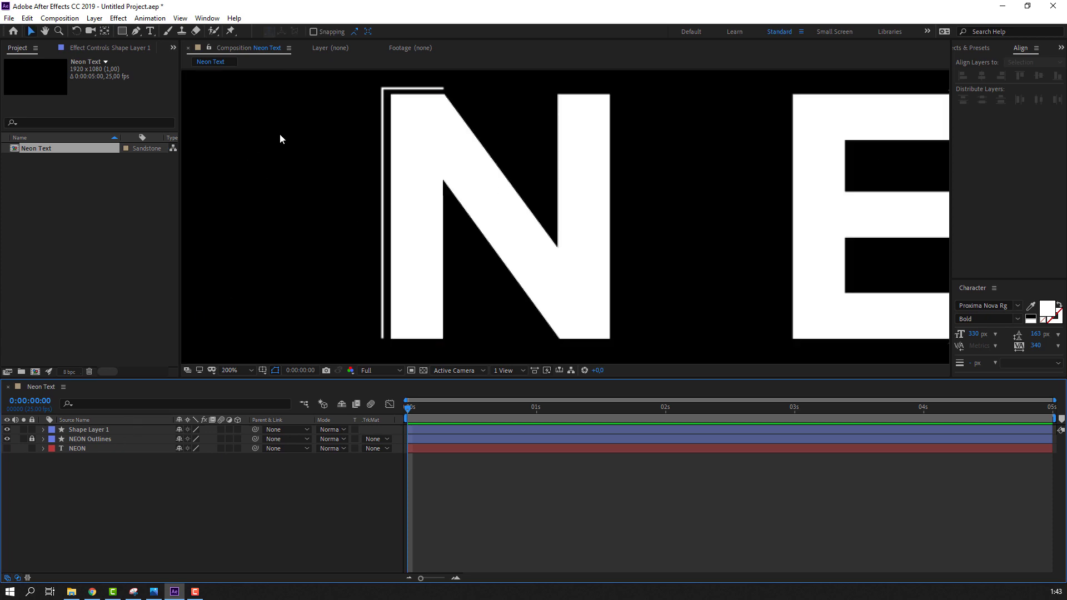
pyautogui.click(136, 31)
pyautogui.moveTo(399, 168); pyautogui.dragTo(328, 159)
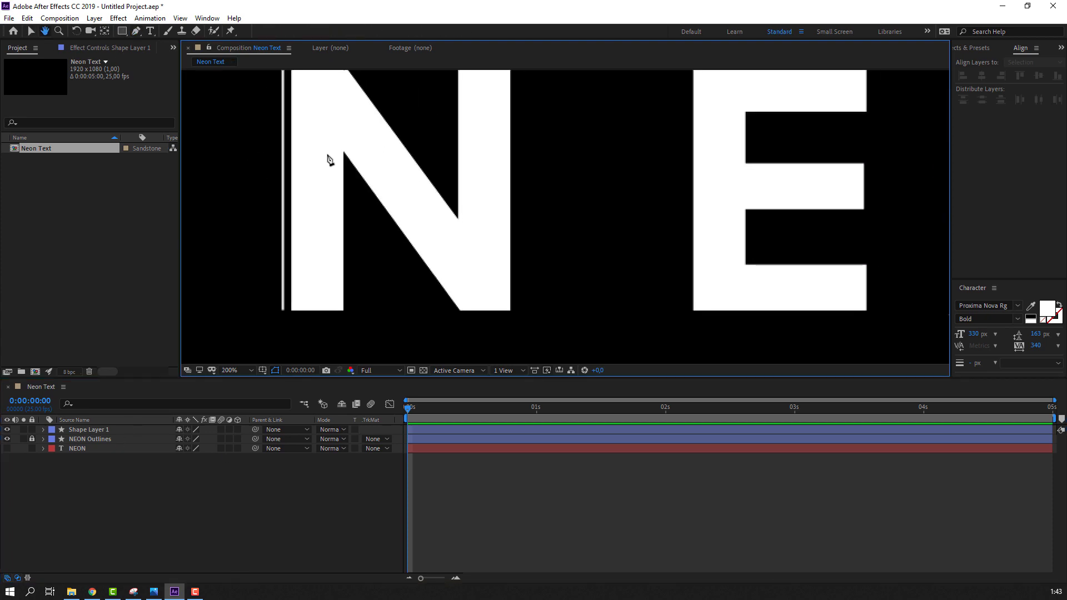
pyautogui.click(345, 158)
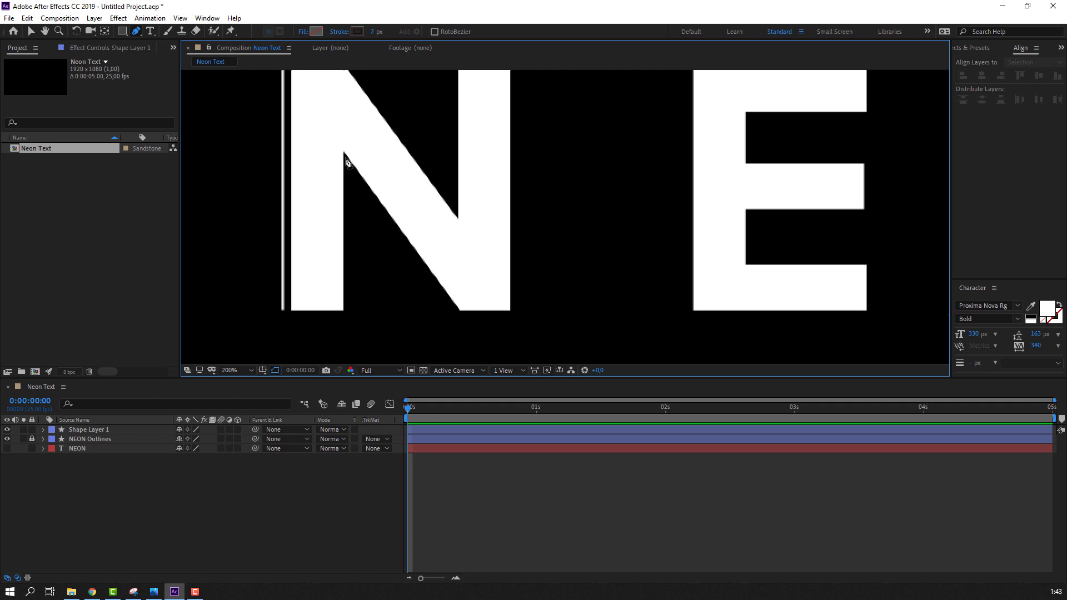
pyautogui.click(455, 314)
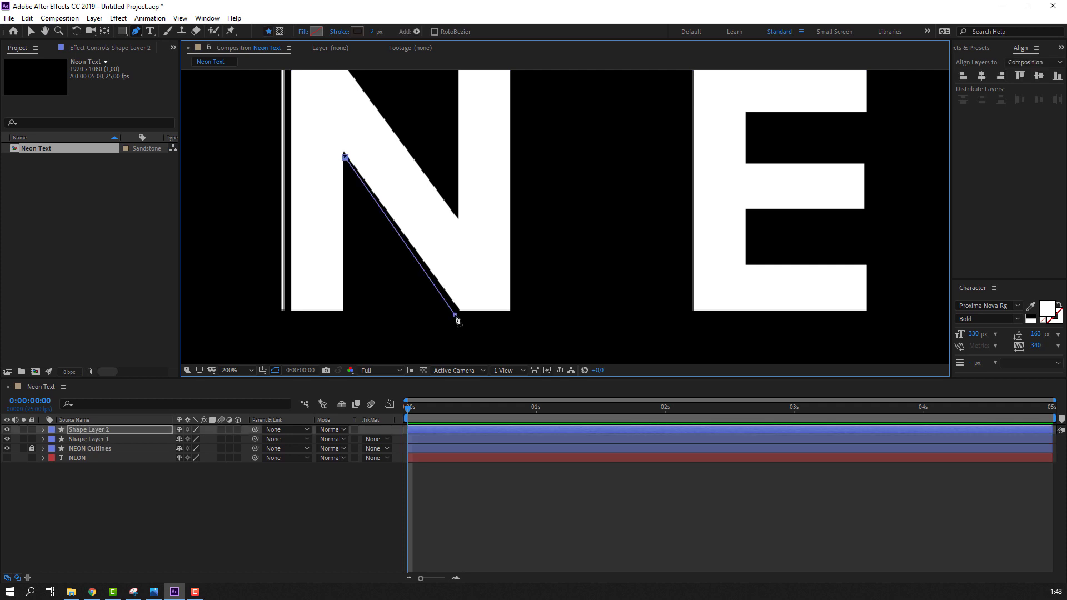
pyautogui.click(510, 314)
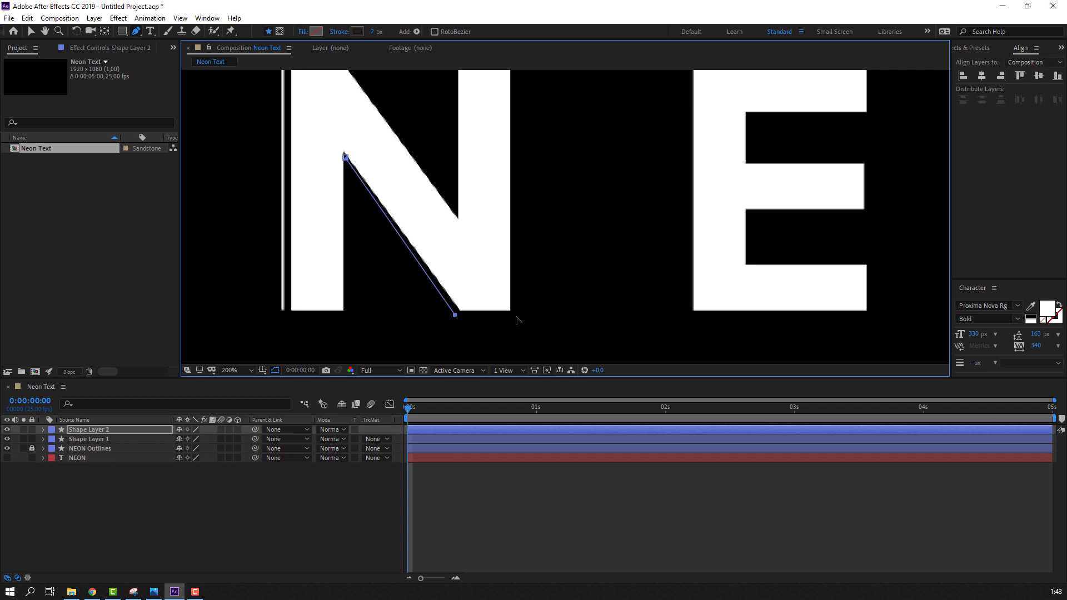
pyautogui.moveTo(534, 174); pyautogui.dragTo(514, 238)
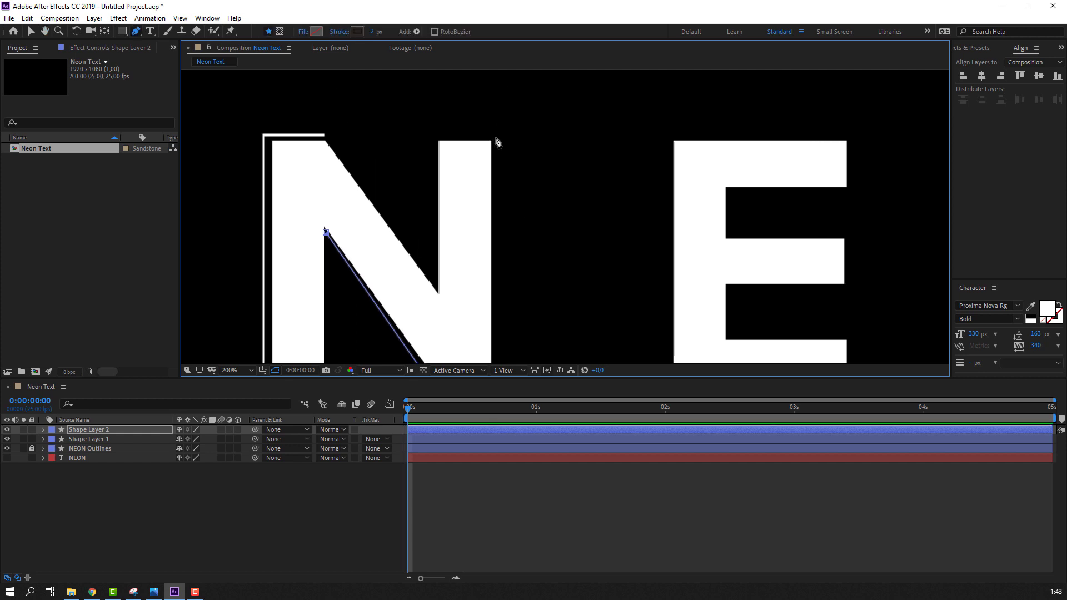
pyautogui.click(496, 137)
pyautogui.click(438, 136)
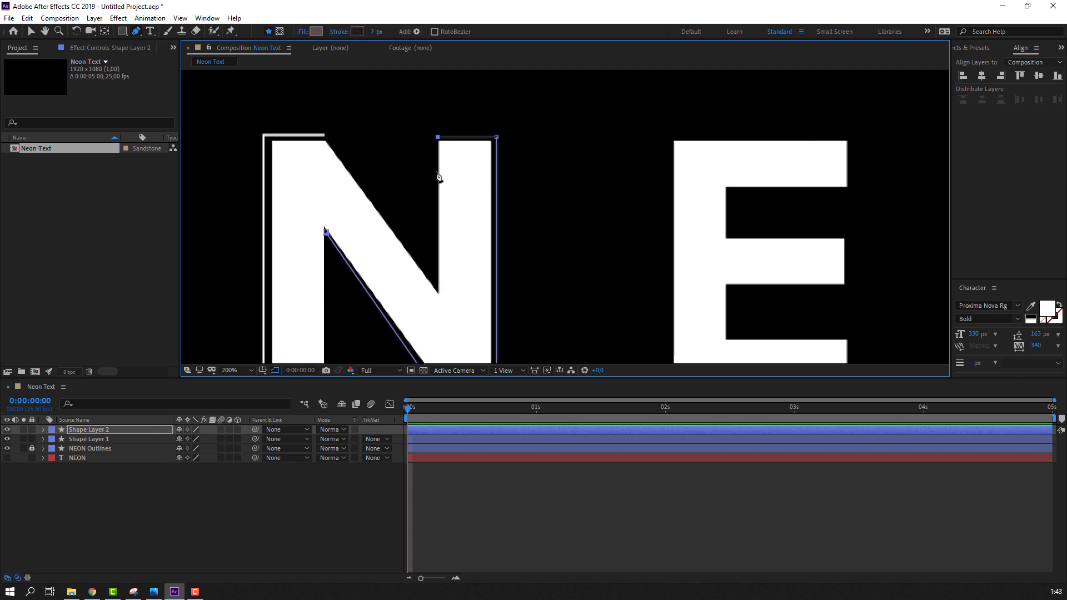
pyautogui.click(438, 137)
pyautogui.click(434, 138)
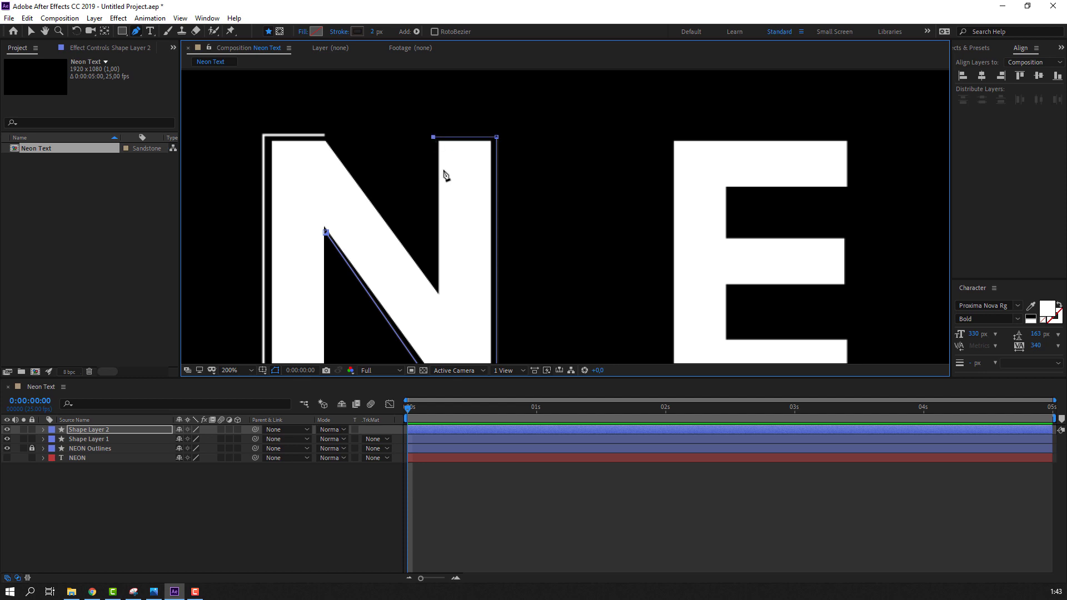
pyautogui.click(434, 284)
pyautogui.click(237, 501)
pyautogui.press('v')
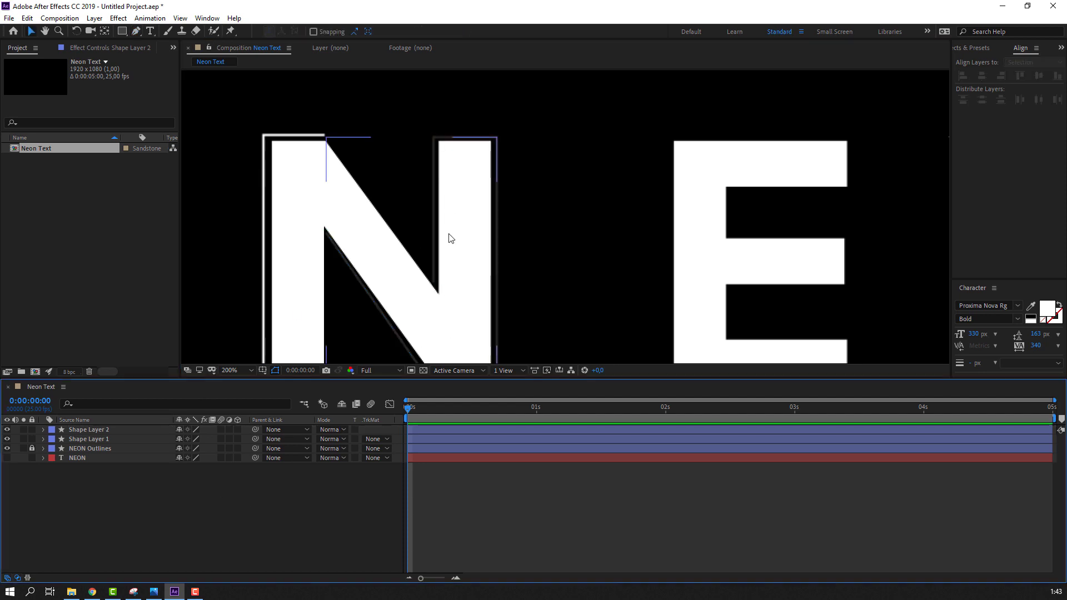
# - Inspect the traced paths around the first N, comparing them against the transparency grid and the black background
pyautogui.scroll(-1, 451, 234)
pyautogui.click(85, 430)
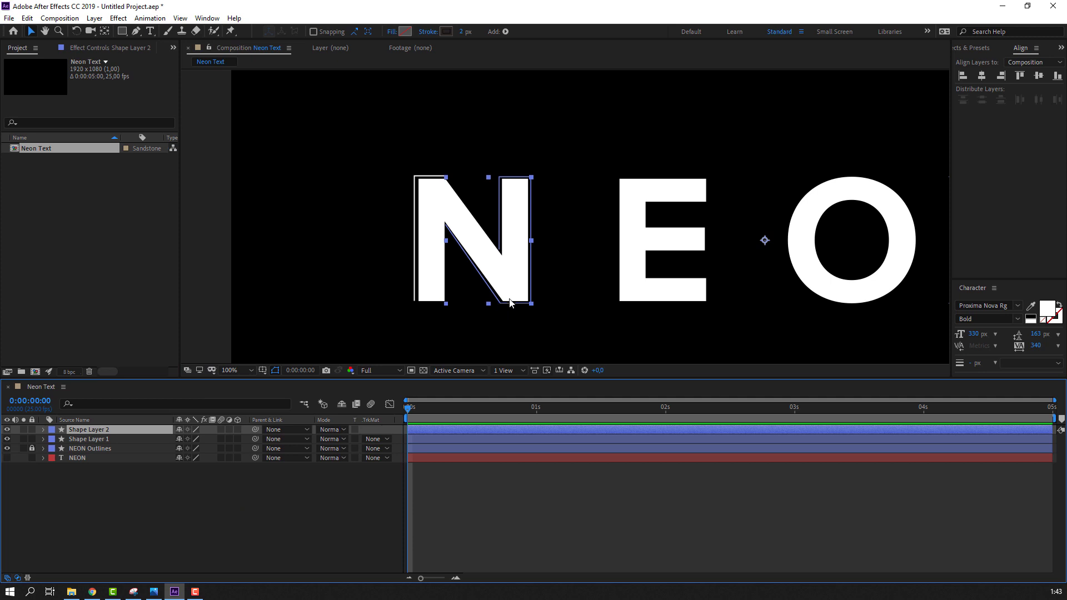
pyautogui.press('g')
pyautogui.press('.')
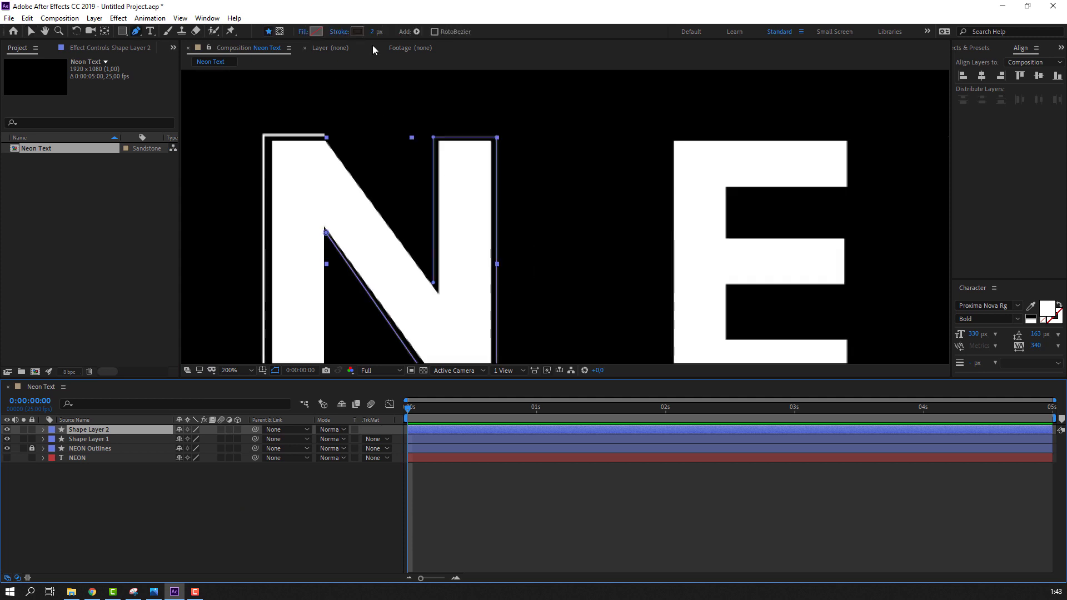
pyautogui.click(423, 370)
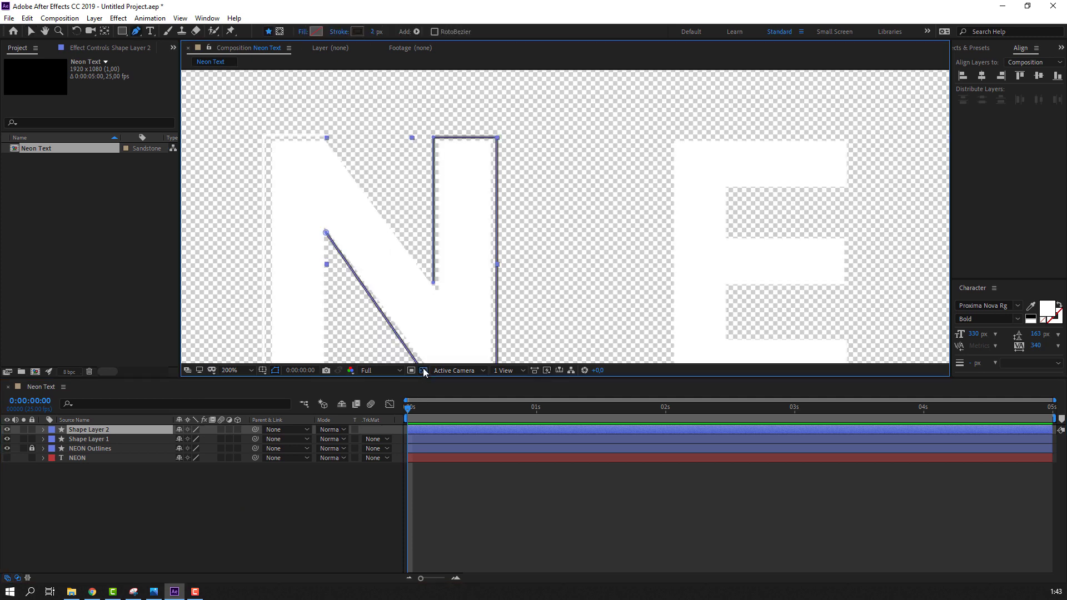
pyautogui.click(286, 495)
pyautogui.scroll(-1, 365, 294)
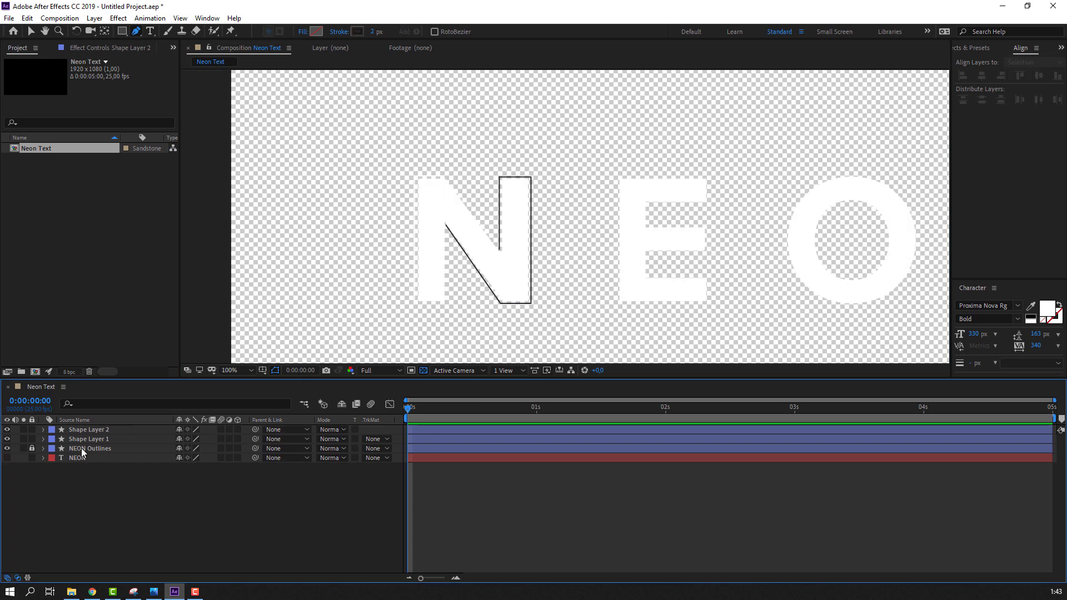
pyautogui.click(424, 371)
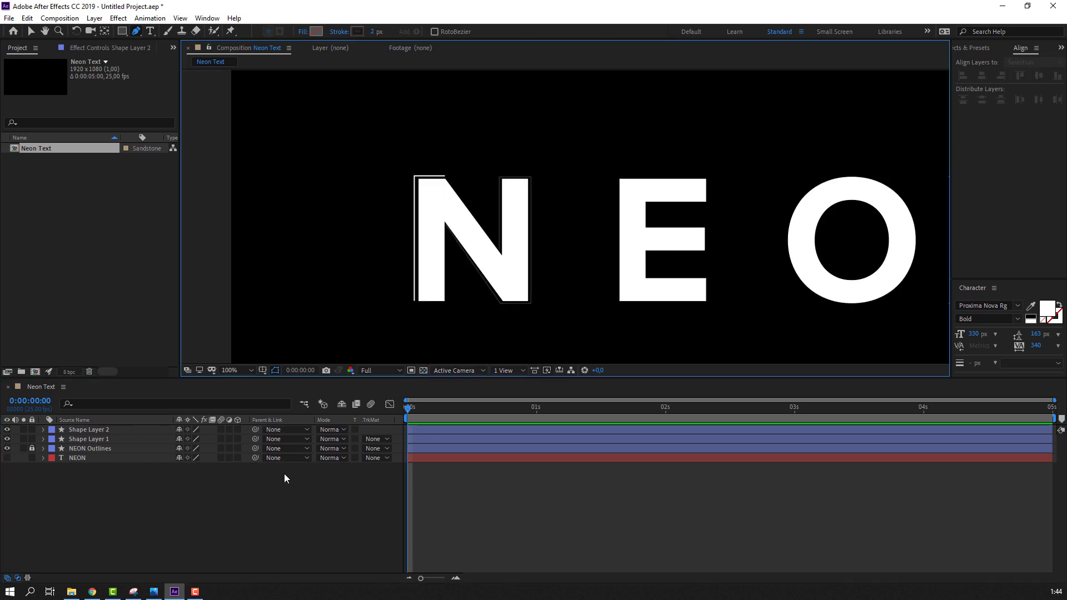
pyautogui.click(423, 370)
pyautogui.scroll(1, 544, 257)
pyautogui.moveTo(371, 234); pyautogui.dragTo(371, 212)
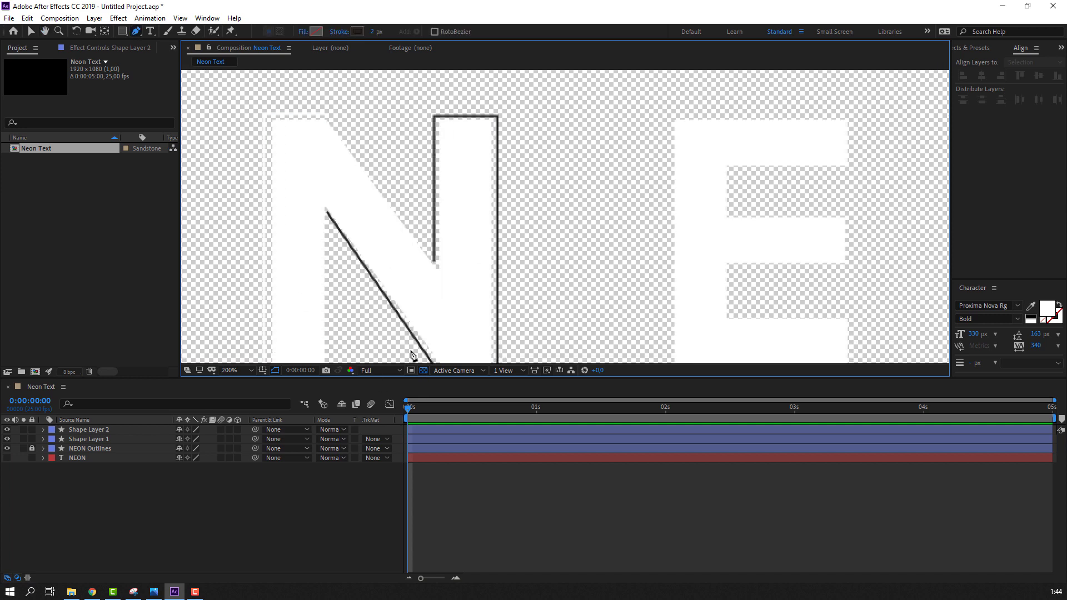
pyautogui.click(423, 371)
# - Set the stroke colour of Shape Layer 1 and Shape Layer 2 to a vivid violet with hue 265°, and deselect both layers
pyautogui.click(107, 429)
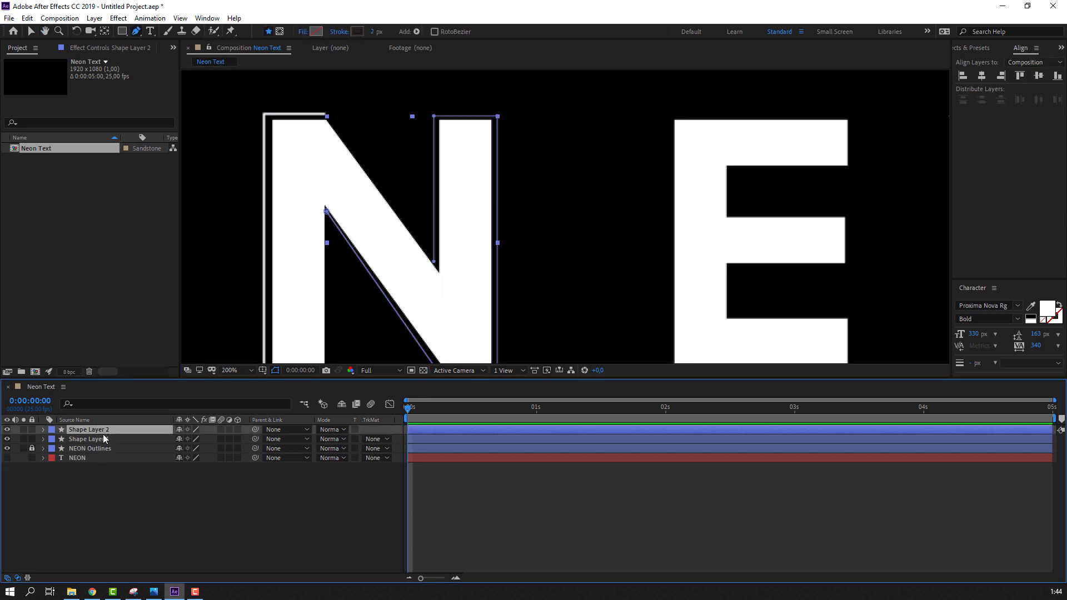
pyautogui.keyDown('shift'); pyautogui.click(122, 439); pyautogui.keyUp('shift')
pyautogui.click(357, 31)
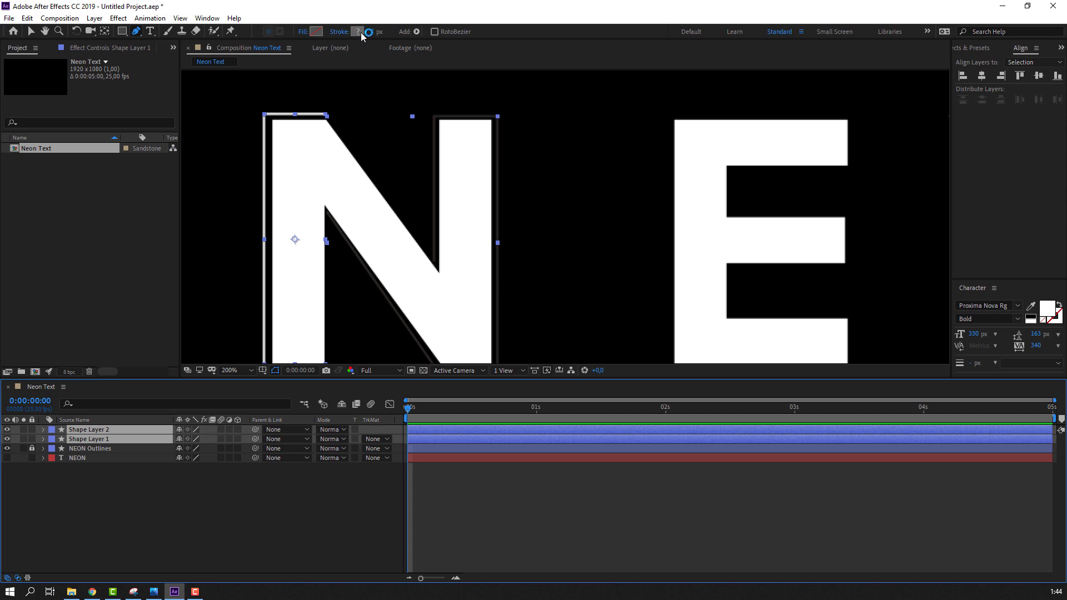
pyautogui.moveTo(327, 206); pyautogui.dragTo(325, 235)
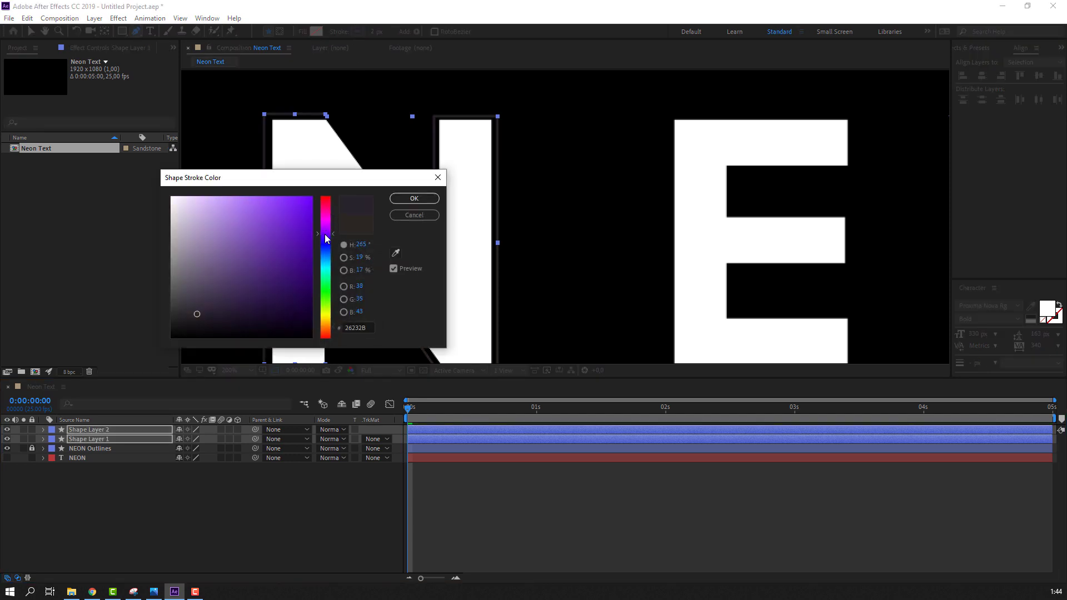
pyautogui.click(252, 227)
pyautogui.click(415, 199)
pyautogui.click(276, 492)
# - Draw an open path just outside the E along its bottom, left and top edges, nudge it slightly upward, and deselect it
pyautogui.scroll(-1, 590, 270)
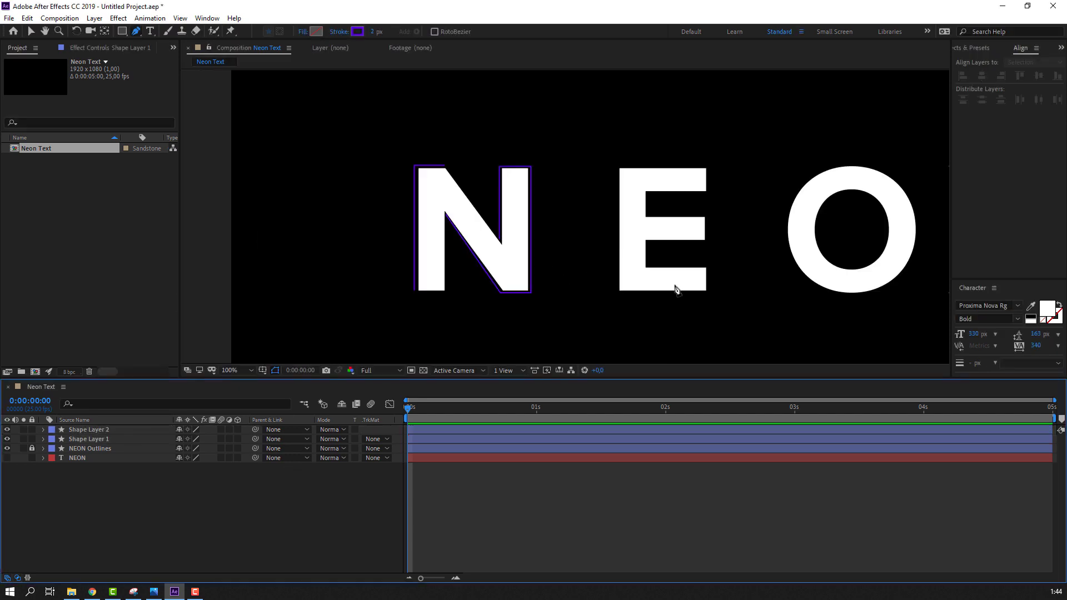
pyautogui.moveTo(630, 273); pyautogui.dragTo(457, 259)
pyautogui.scroll(1, 457, 259)
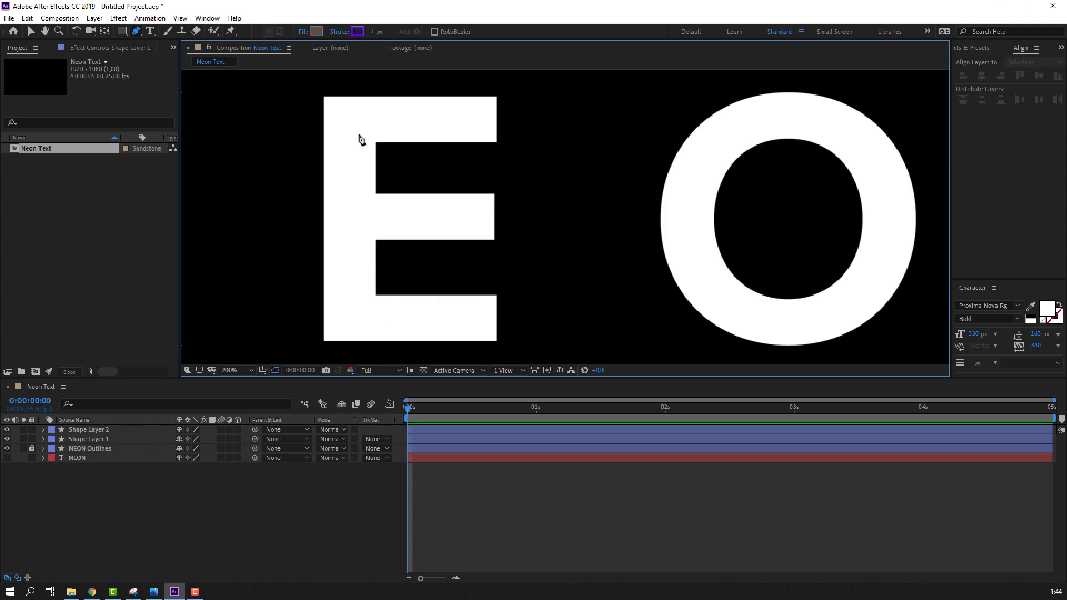
pyautogui.moveTo(305, 211); pyautogui.dragTo(335, 198)
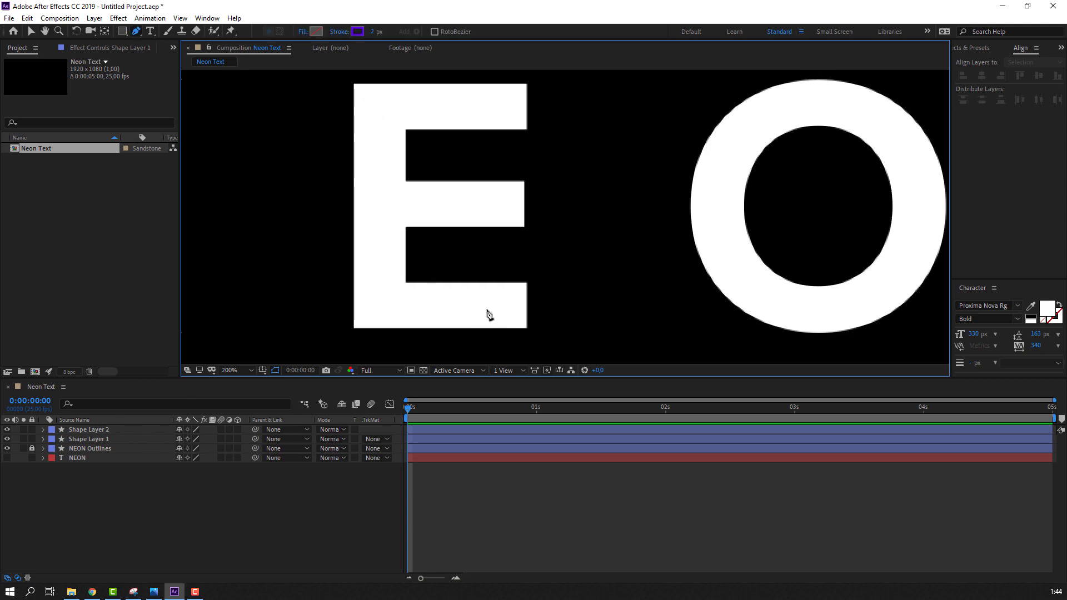
pyautogui.click(525, 334)
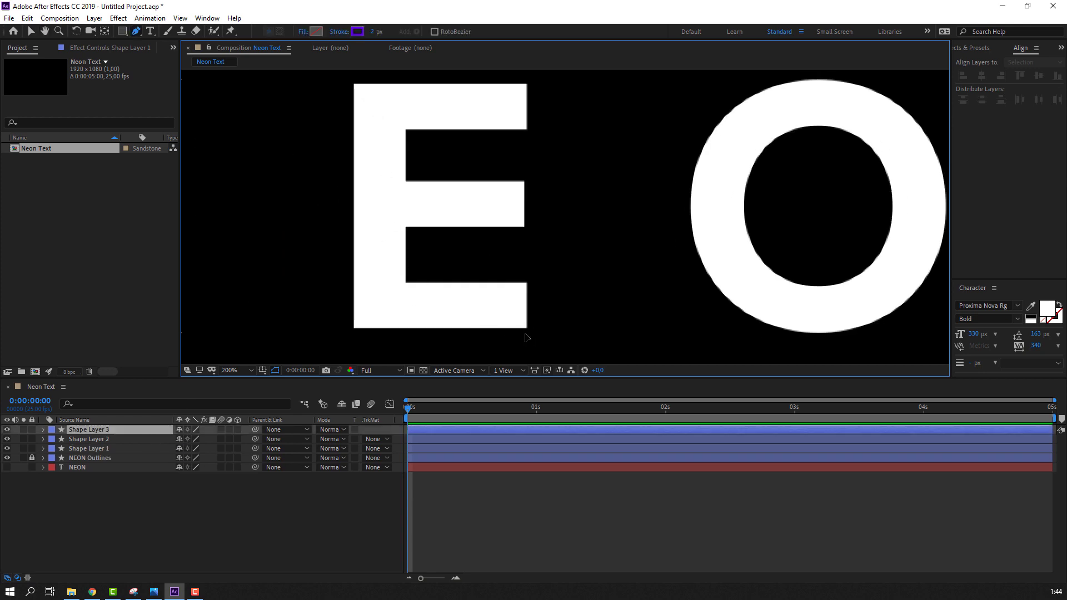
pyautogui.click(349, 333)
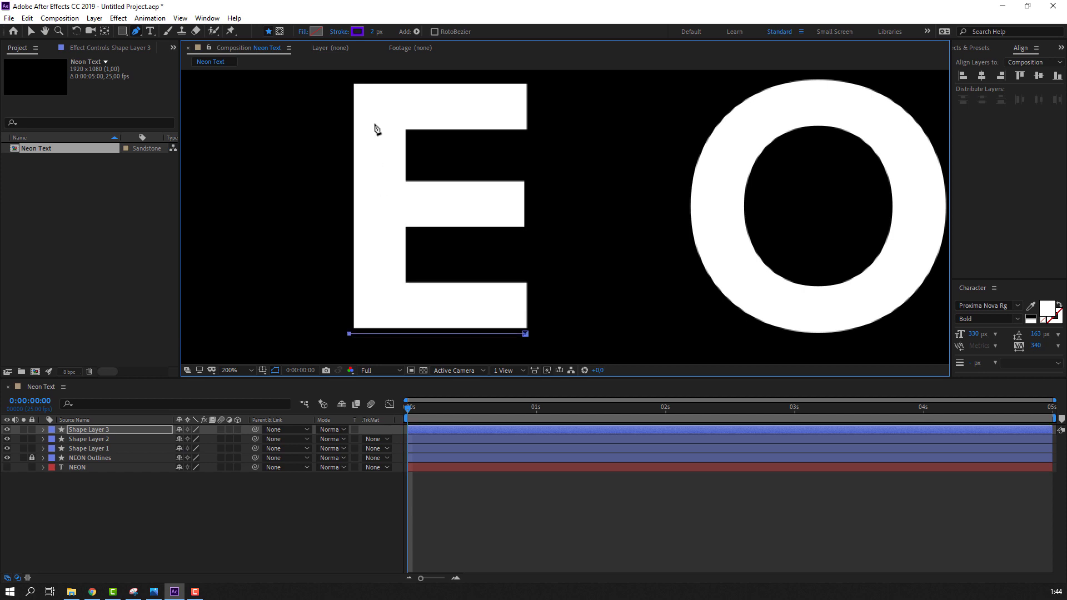
pyautogui.click(349, 82)
pyautogui.click(527, 82)
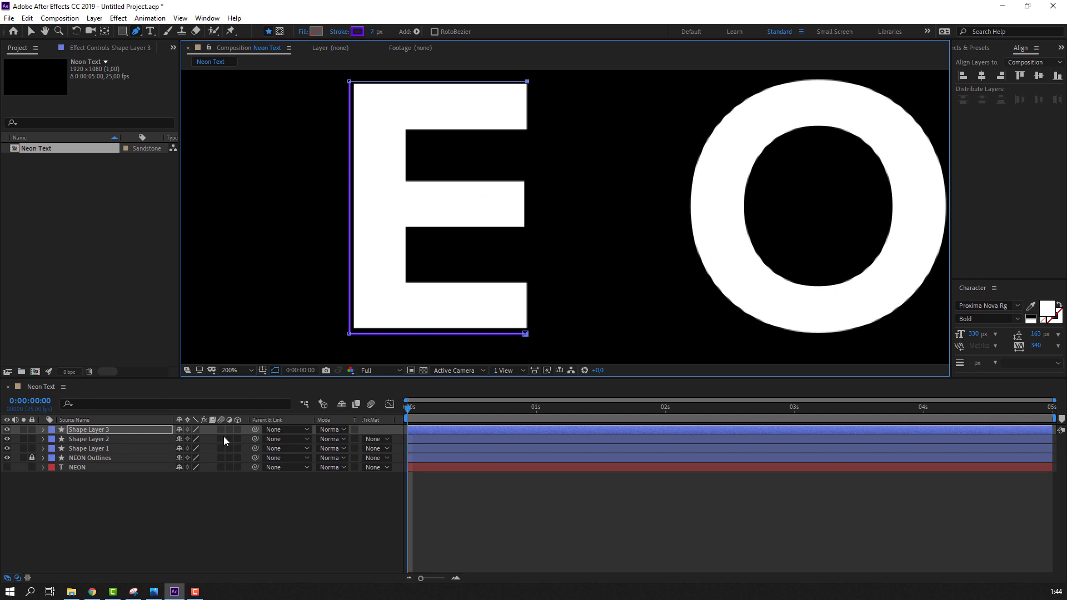
pyautogui.click(224, 479)
pyautogui.press('v')
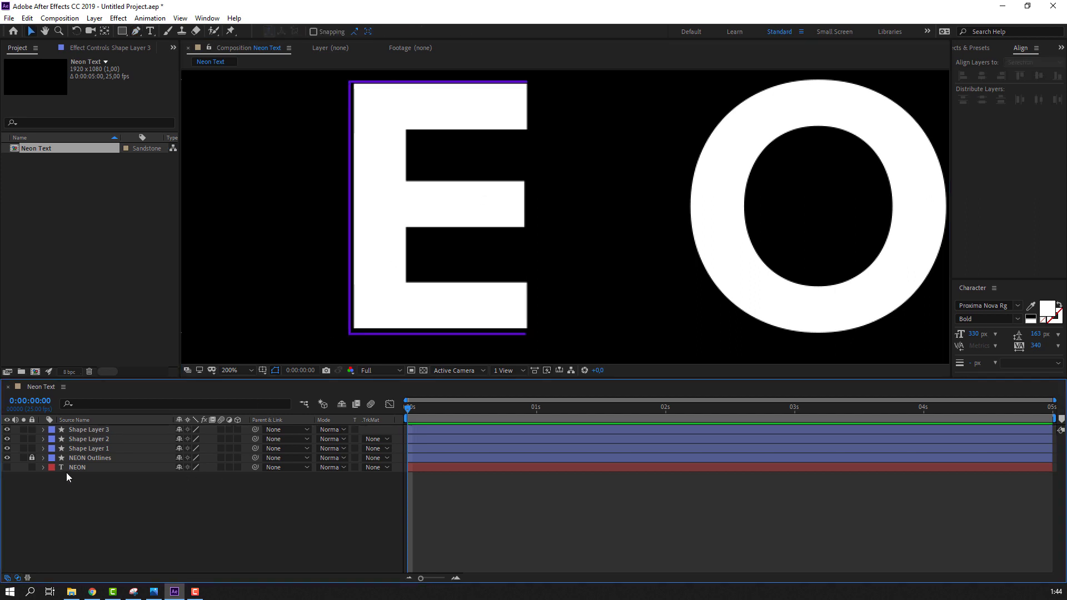
pyautogui.click(97, 431)
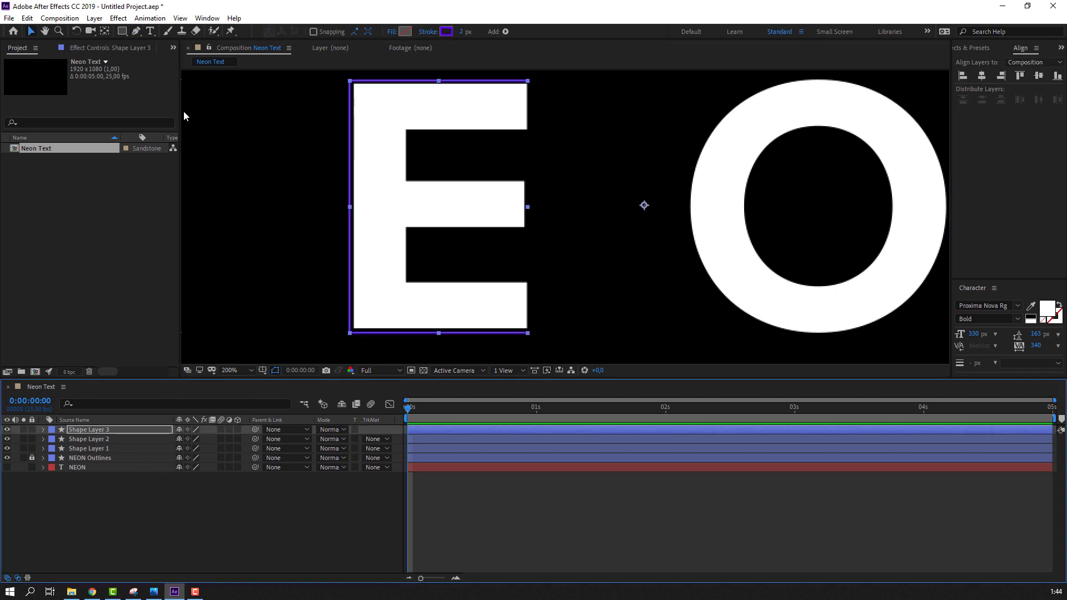
pyautogui.click(119, 500)
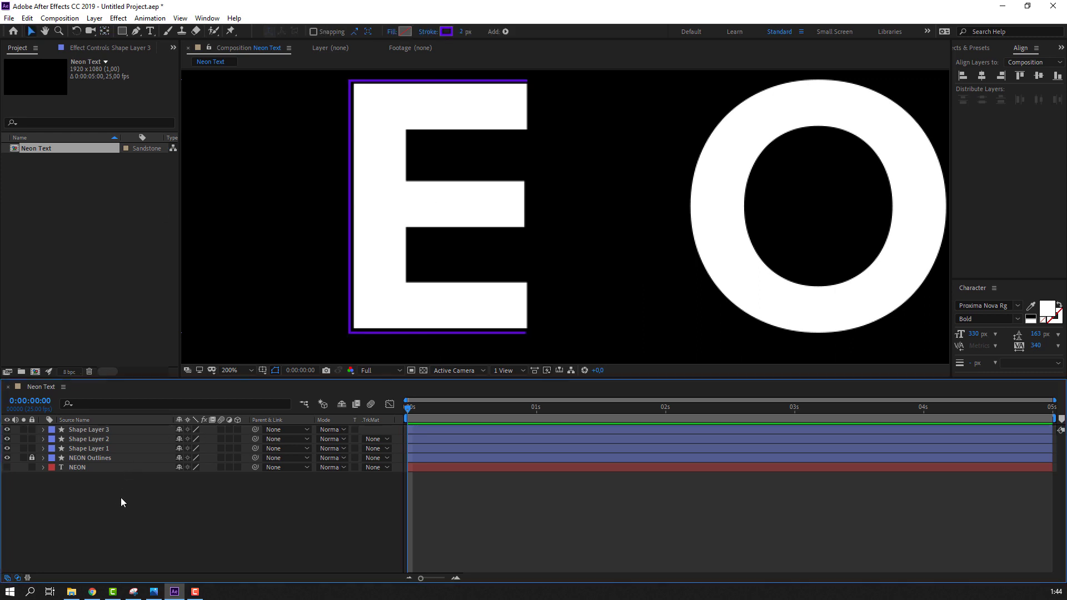
# - Draw an open path on a separate shape layer along the top and right end of the E's middle arm
pyautogui.click(134, 33)
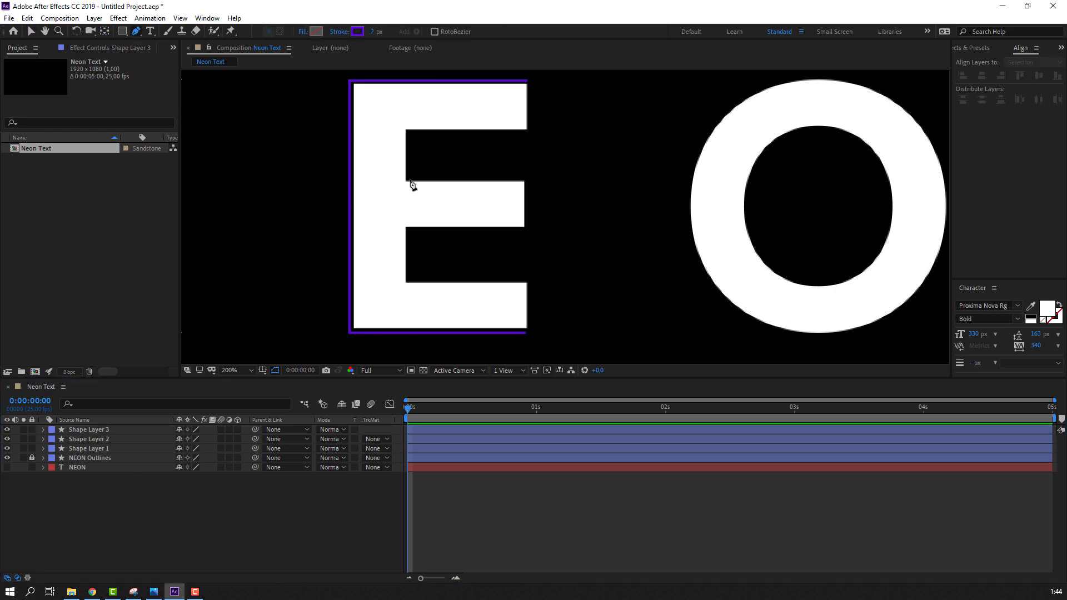
pyautogui.click(411, 179)
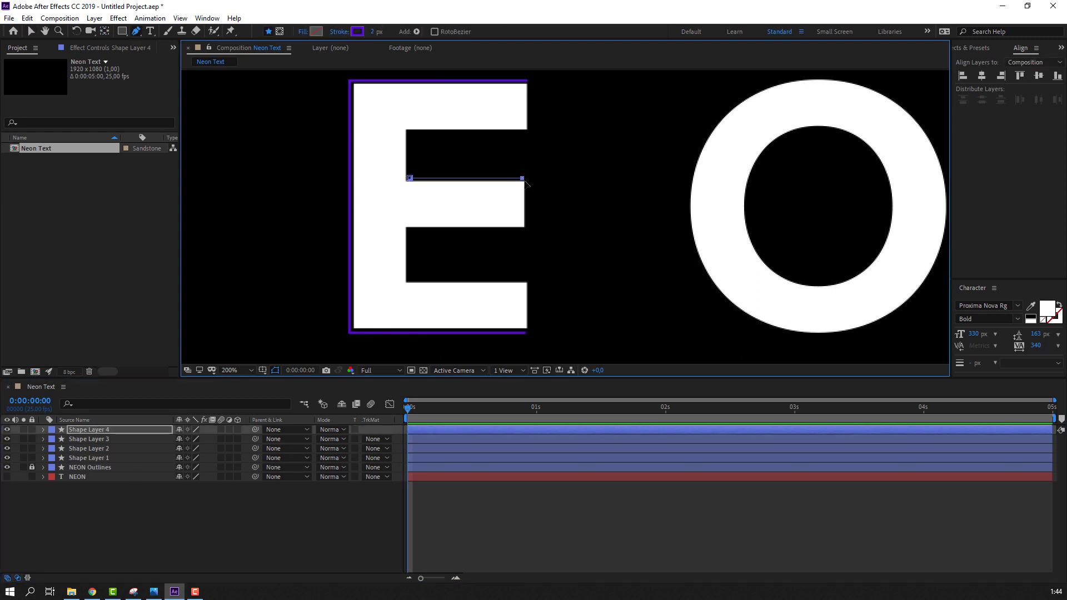
pyautogui.click(529, 178)
pyautogui.click(529, 228)
pyautogui.press('v')
pyautogui.click(255, 486)
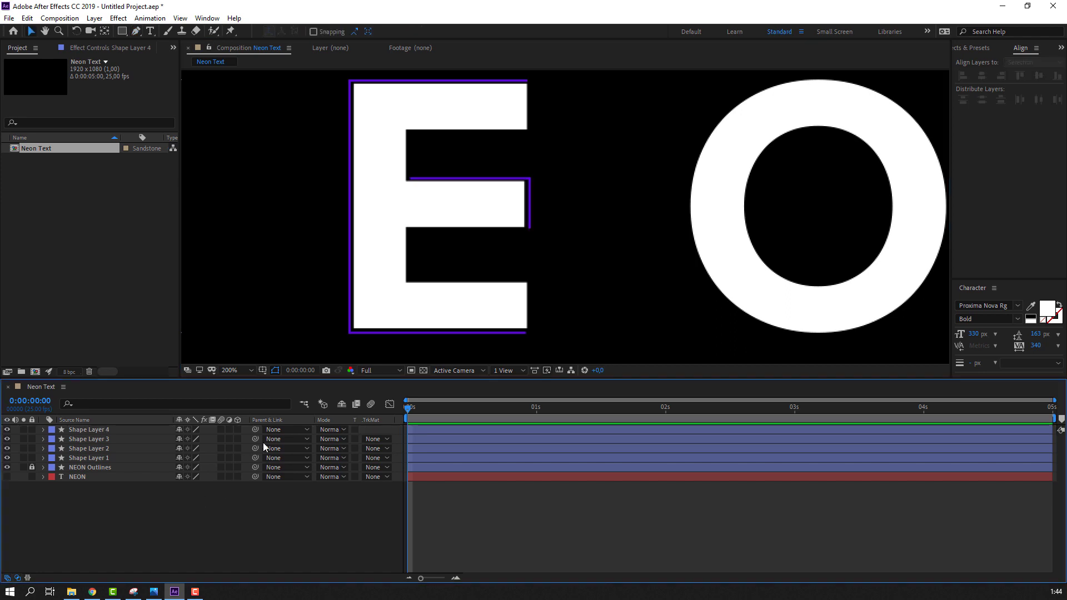
# - Draw a straight path on a separate shape layer along the upper edge of the E's bottom arm
pyautogui.click(136, 31)
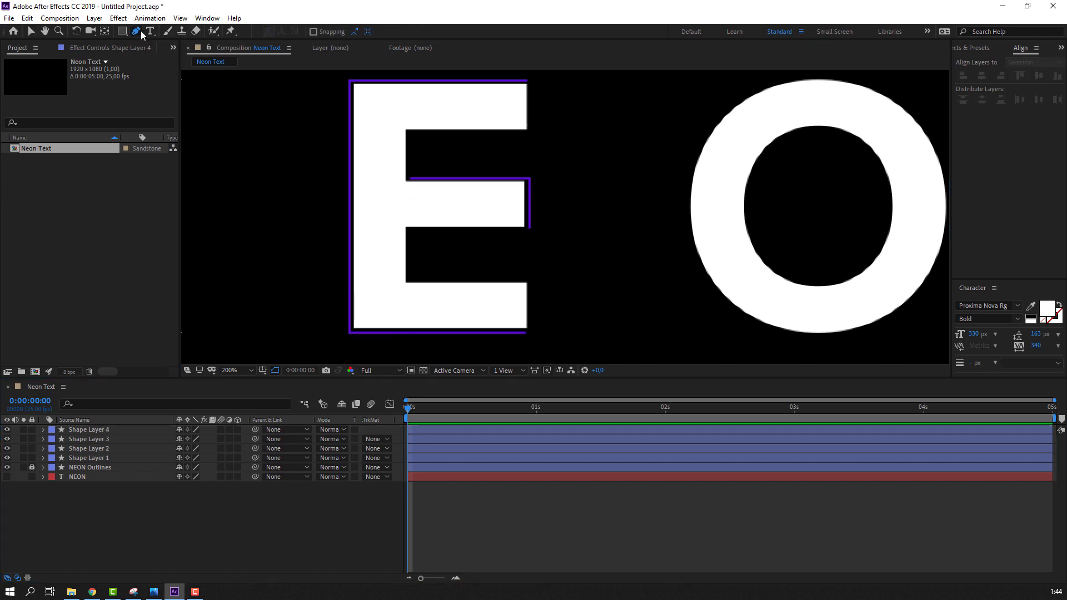
pyautogui.click(527, 280)
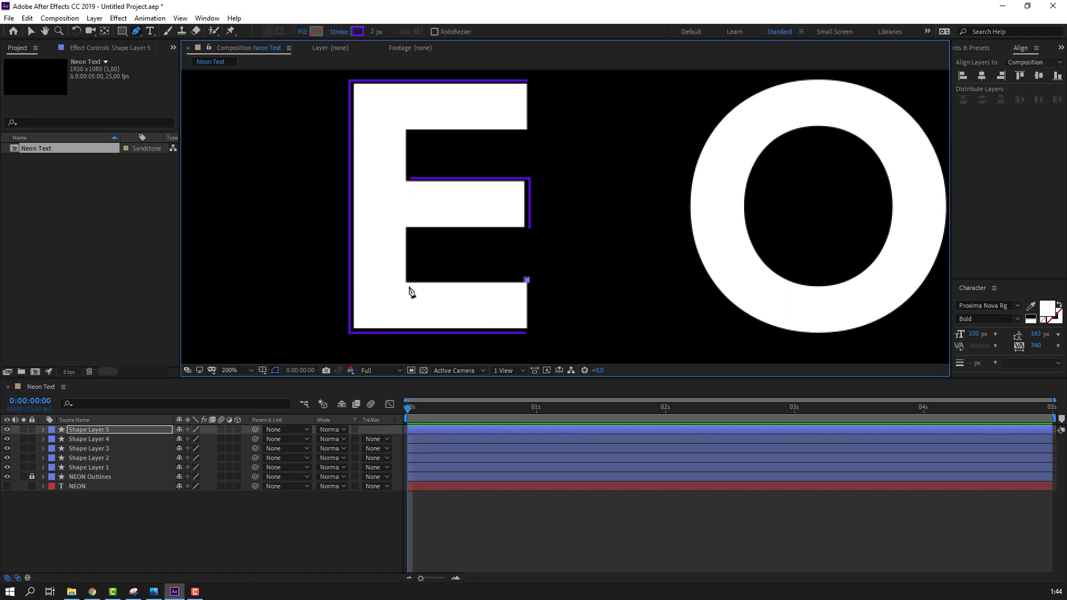
pyautogui.click(409, 280)
pyautogui.press('v')
pyautogui.click(163, 519)
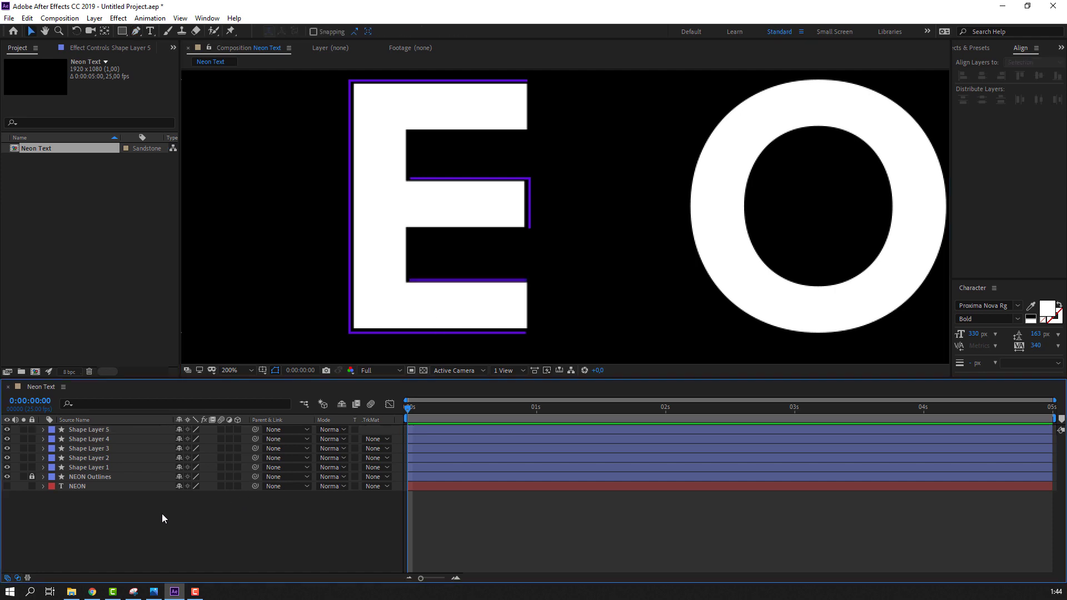
# - Draw a circle as wide as the O's inner opening, centre it in the opening, and stretch it slightly taller
pyautogui.scroll(-2, 276, 217)
pyautogui.scroll(2, 422, 253)
pyautogui.moveTo(584, 257); pyautogui.dragTo(186, 269)
pyautogui.press(',')
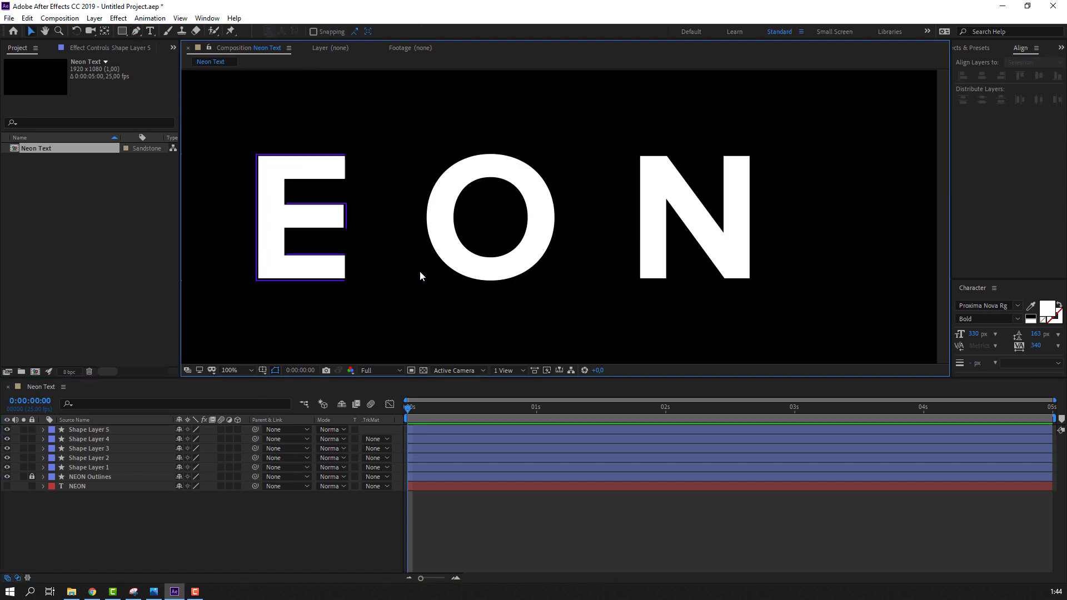
pyautogui.press('.')
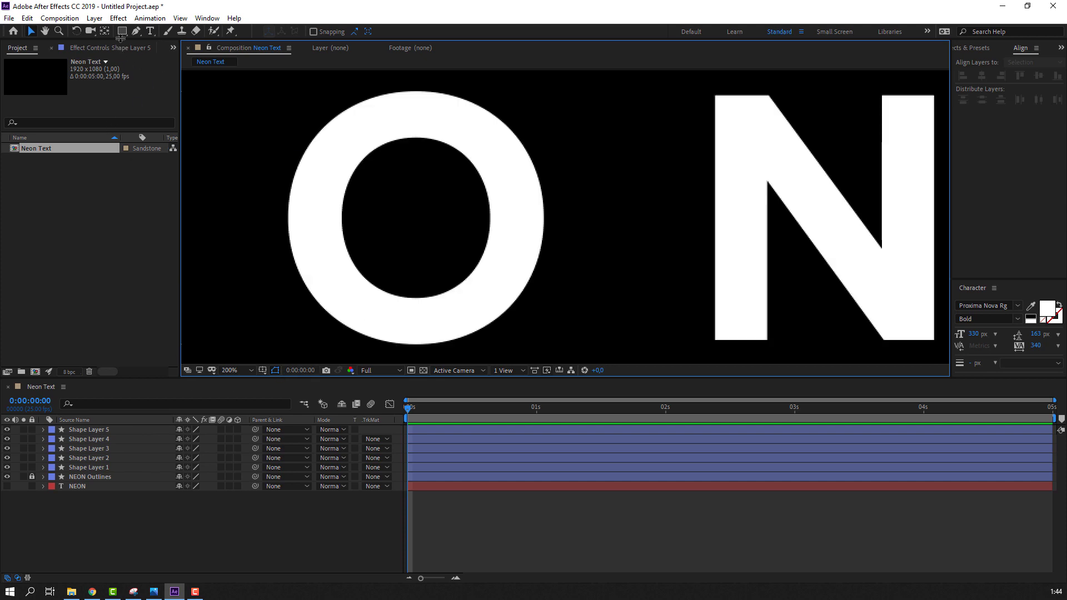
pyautogui.moveTo(121, 34); pyautogui.dragTo(148, 54)
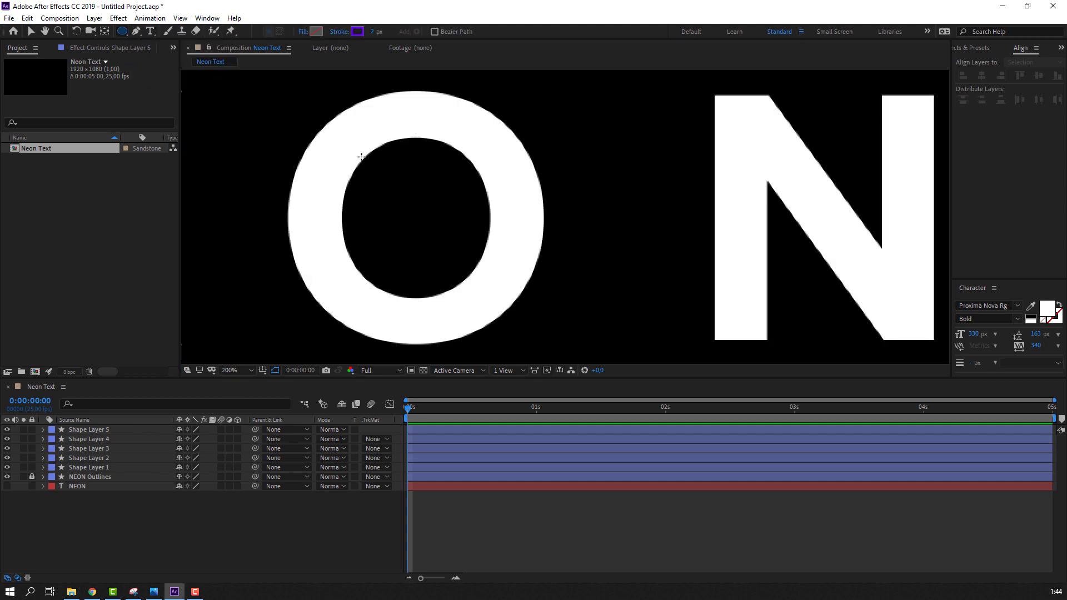
pyautogui.moveTo(361, 157); pyautogui.dragTo(511, 306)
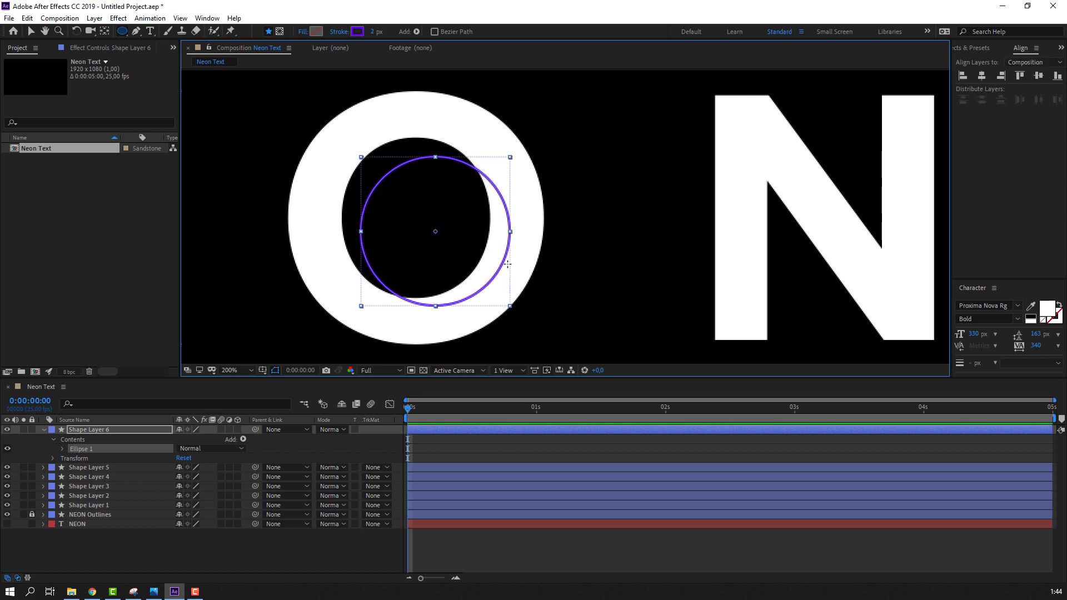
pyautogui.press('v')
pyautogui.moveTo(442, 232); pyautogui.dragTo(418, 217)
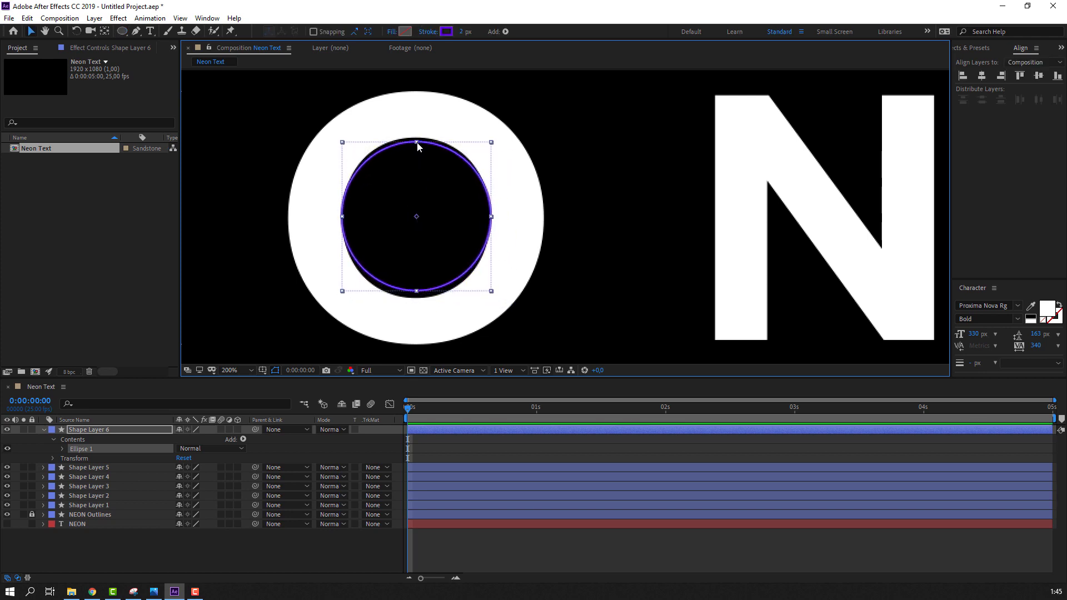
pyautogui.moveTo(418, 144); pyautogui.dragTo(417, 138)
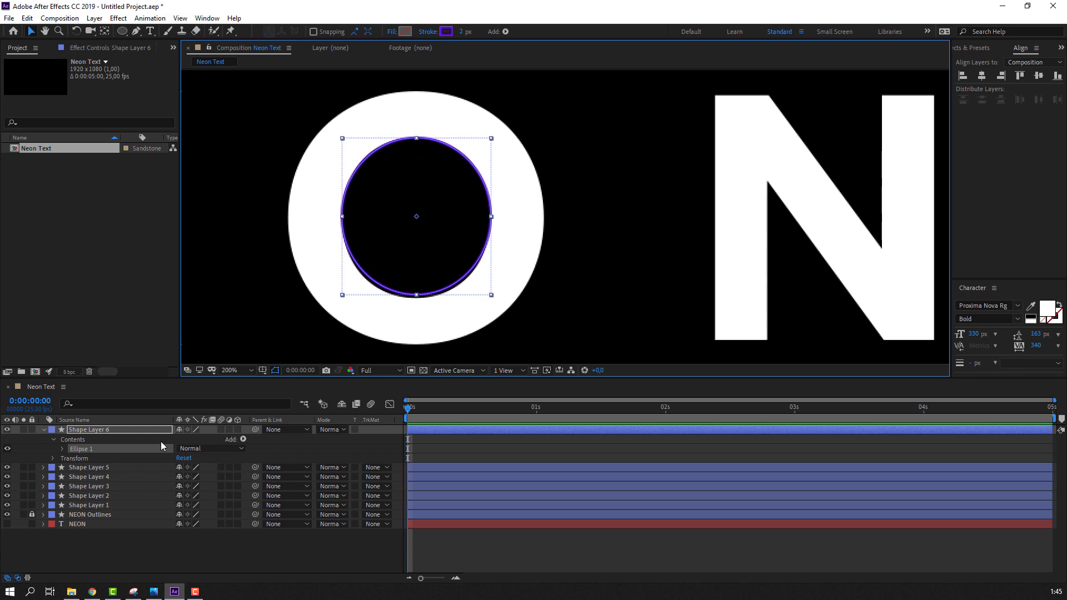
# - Centre the anchor point of Shape Layer 6 on its ellipse and scale the layer to 95%
pyautogui.click(107, 430)
pyautogui.press('s')
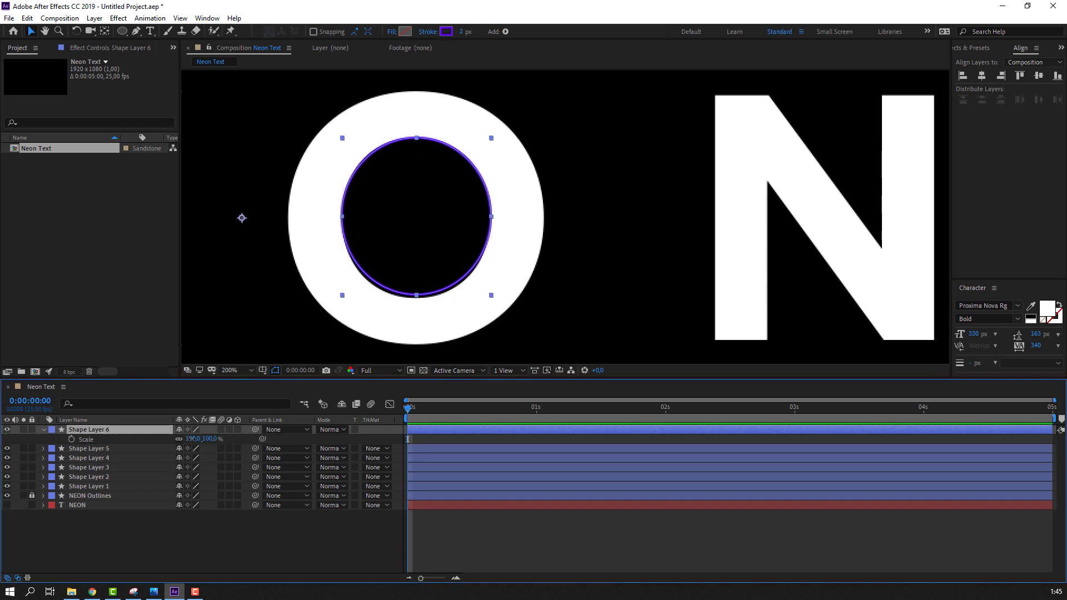
pyautogui.moveTo(194, 439); pyautogui.dragTo(192, 439)
pyautogui.hotkey('ctrl', 'z')
pyautogui.keyDown('ctrl'); pyautogui.doubleClick(104, 32); pyautogui.keyUp('ctrl')
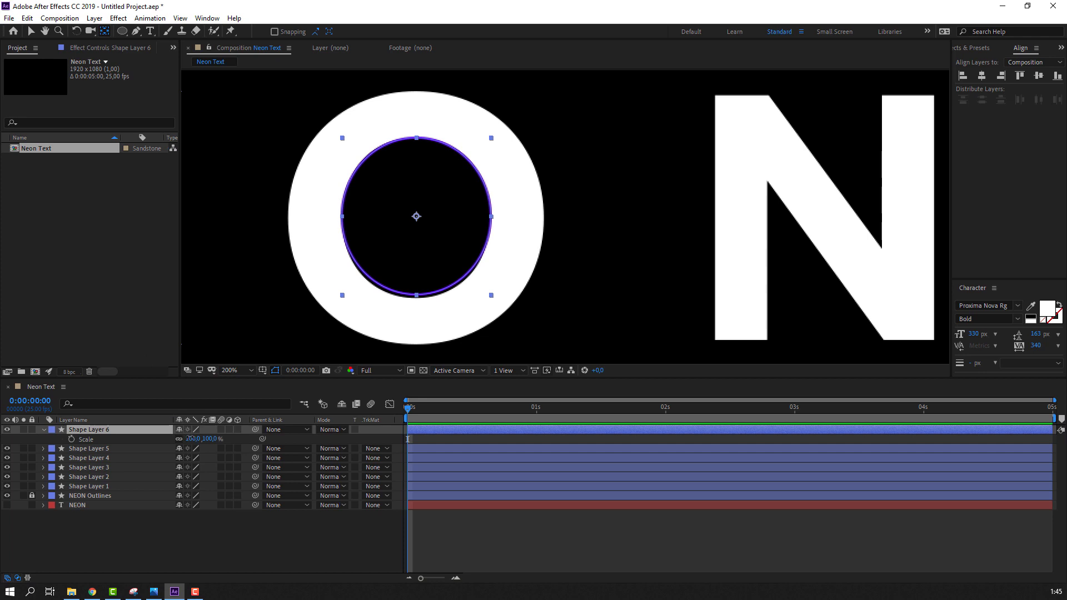
pyautogui.moveTo(190, 438); pyautogui.dragTo(187, 439)
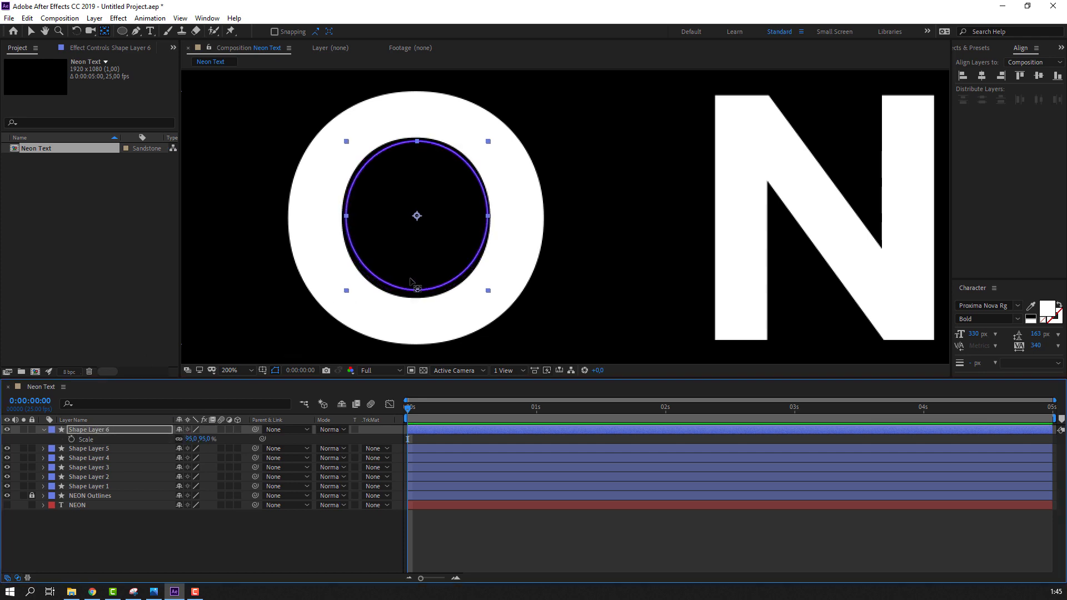
# - Stretch Shape Layer 6 slightly in height and width so the ellipse fits just inside the O's inner edge
pyautogui.press('v')
pyautogui.moveTo(417, 292); pyautogui.dragTo(414, 290)
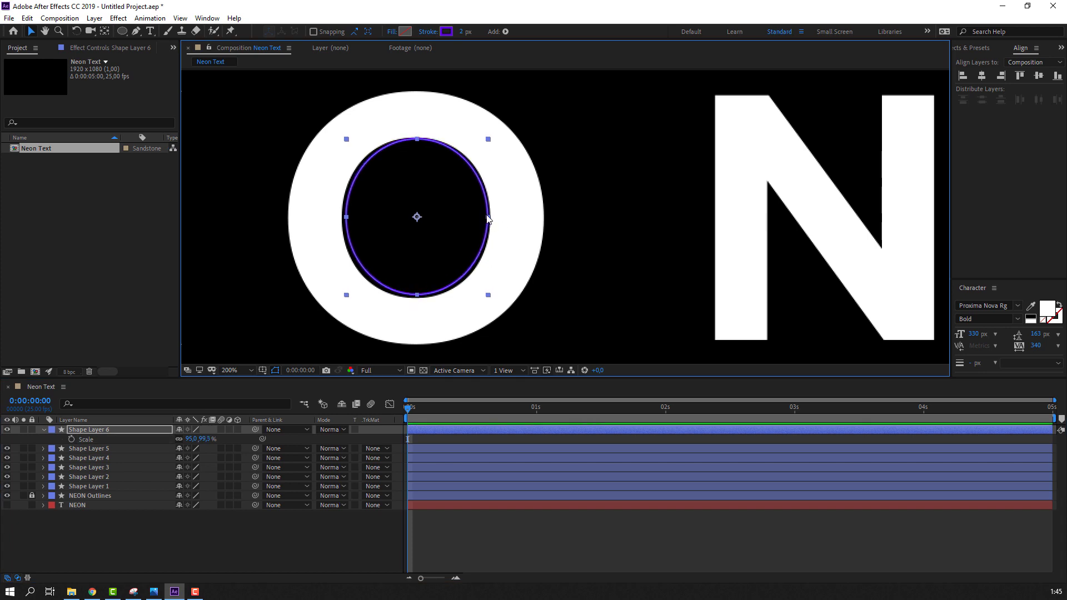
pyautogui.moveTo(488, 219); pyautogui.dragTo(488, 218)
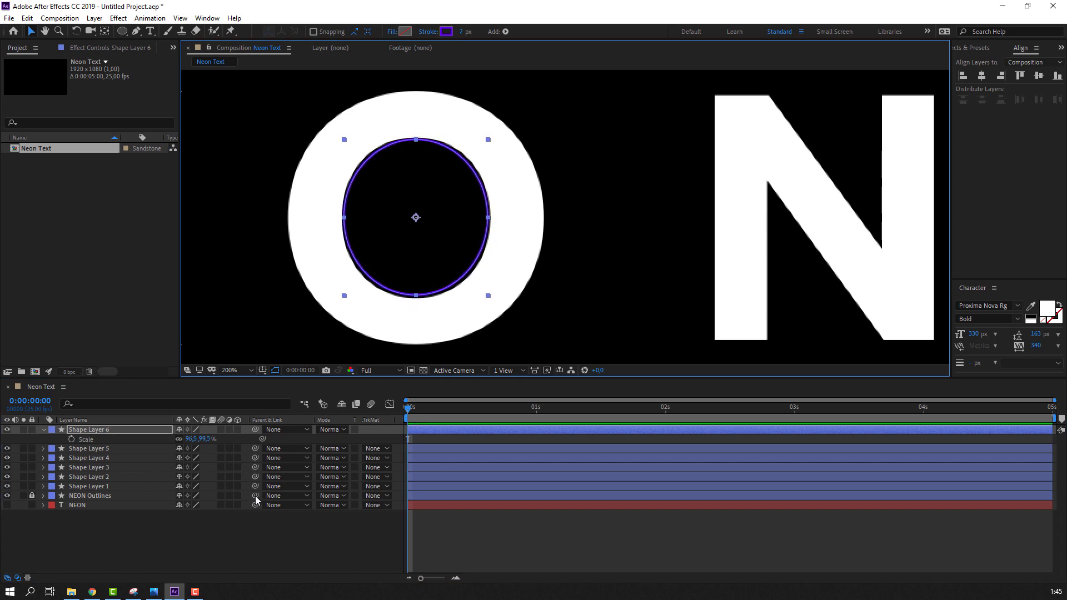
# - Duplicate Shape Layer 6 and scale the copy up to about 187.5 by 192.9% so its ellipse surrounds the whole O
pyautogui.click(207, 530)
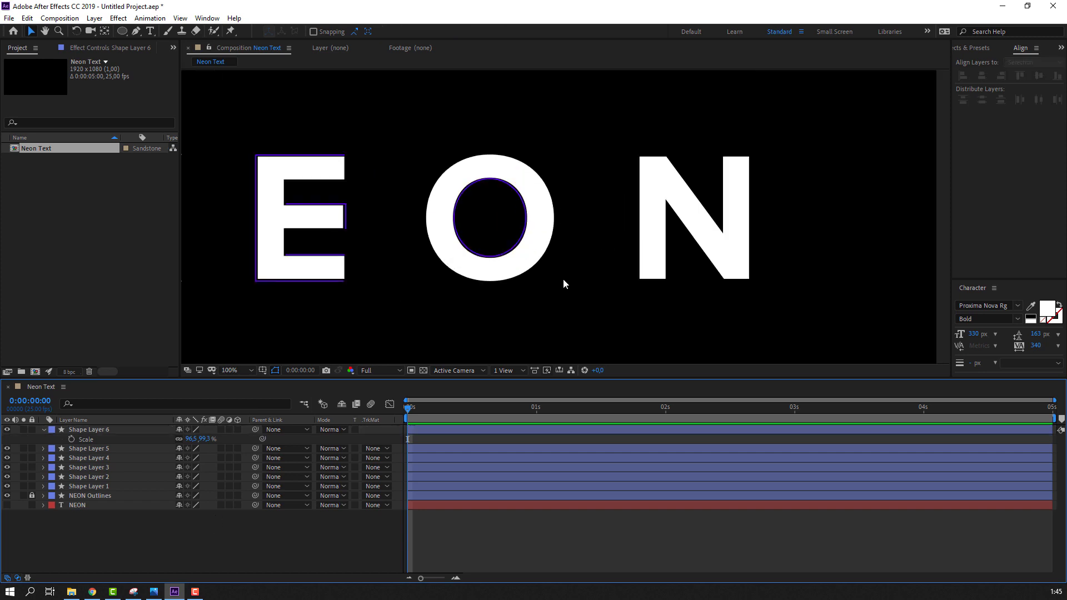
pyautogui.click(44, 430)
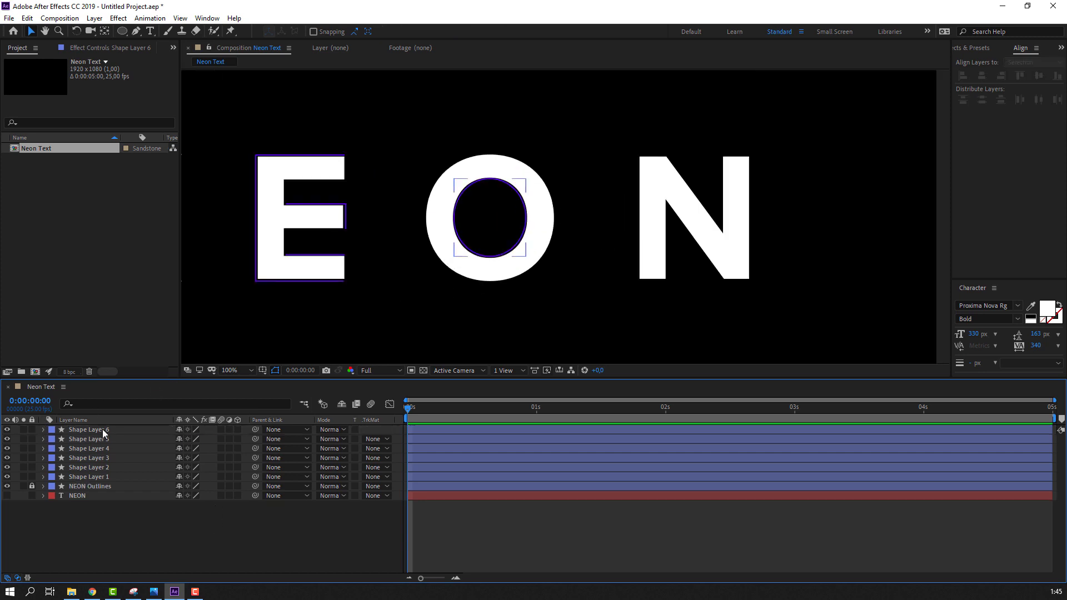
pyautogui.click(102, 429)
pyautogui.click(302, 513)
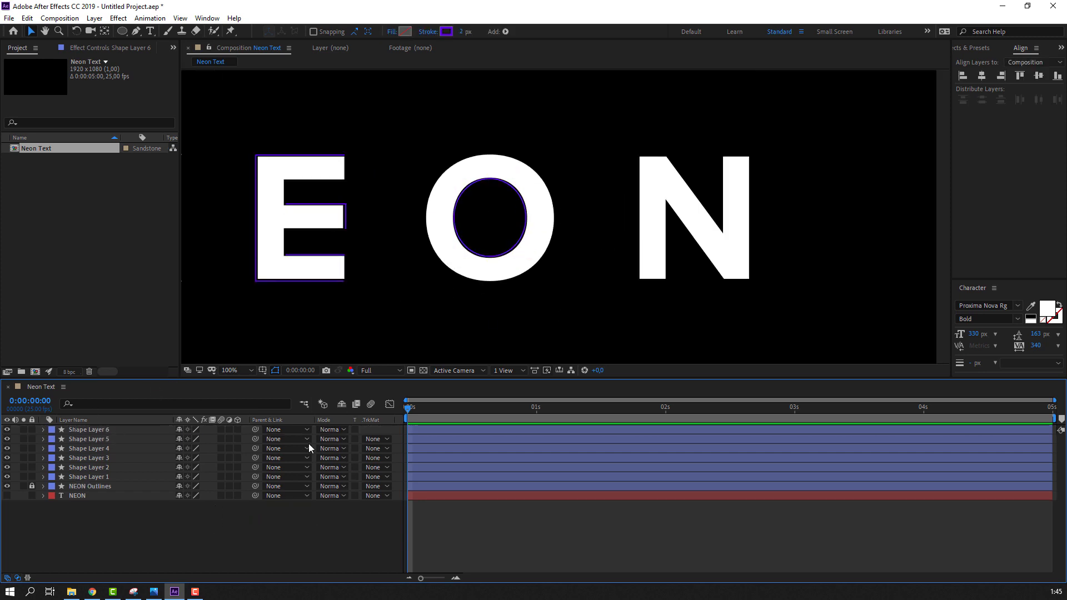
pyautogui.scroll(-1, 244, 283)
pyautogui.scroll(1, 344, 275)
pyautogui.moveTo(623, 281); pyautogui.dragTo(532, 280)
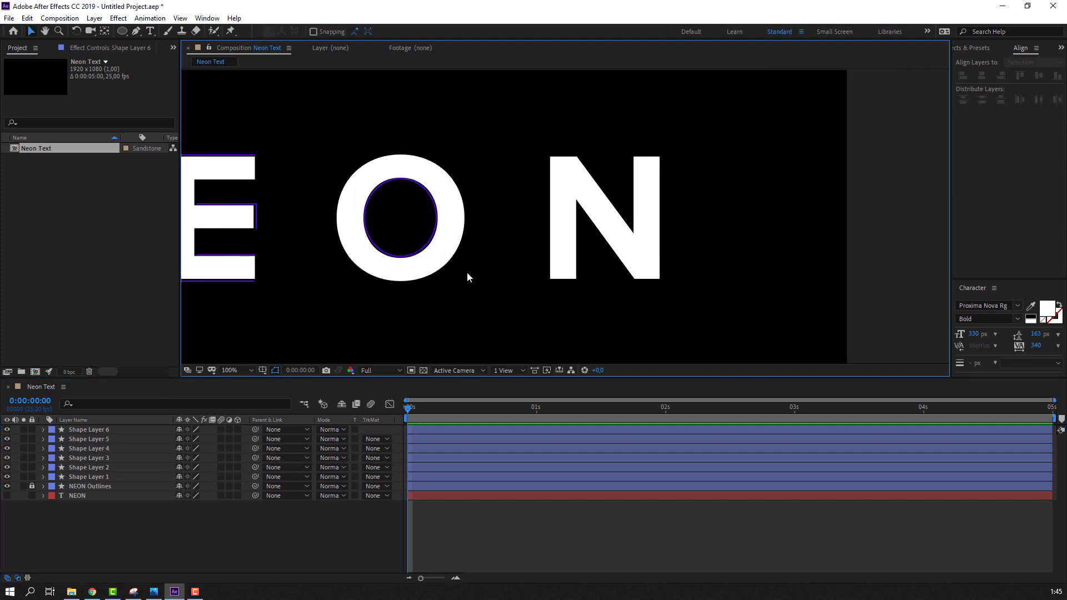
pyautogui.click(427, 245)
pyautogui.scroll(1, 393, 258)
pyautogui.moveTo(392, 261); pyautogui.dragTo(572, 245)
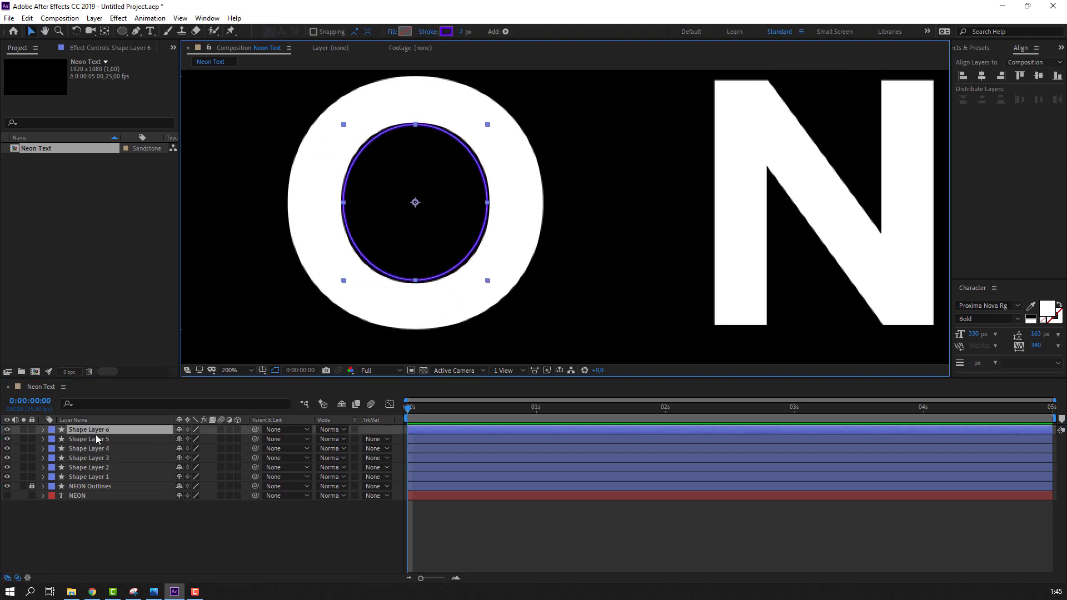
pyautogui.hotkey('ctrl', 'd')
pyautogui.press('s')
pyautogui.moveTo(192, 439); pyautogui.dragTo(234, 434)
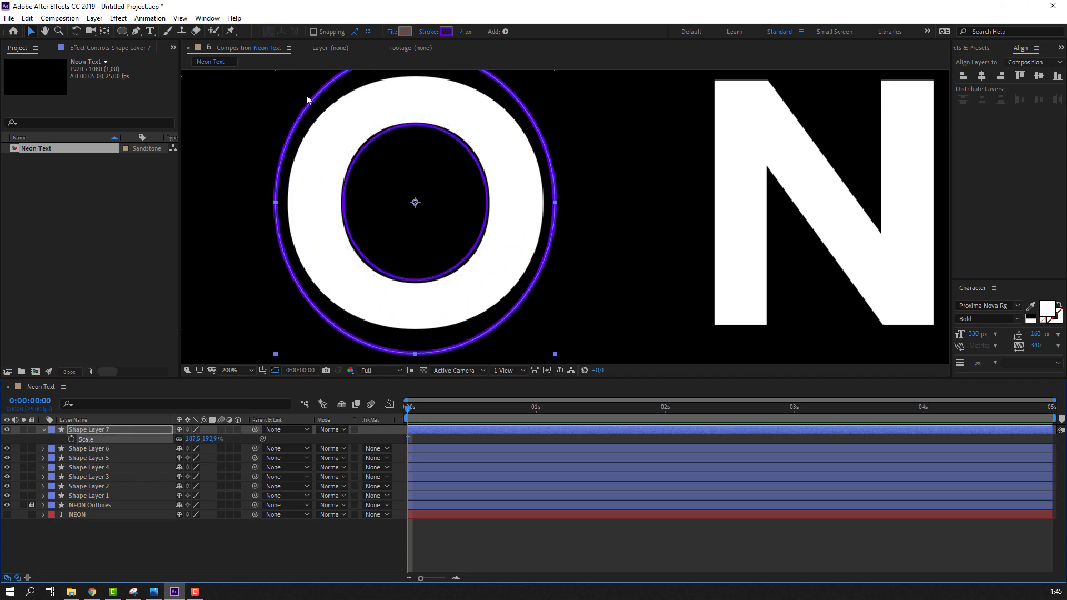
# - Open Animation Composer's Anchor Point Mover and narrow the outer ellipse from both sides to a width scale of about 177.4%, anchoring the opposite side each time
pyautogui.click(216, 20)
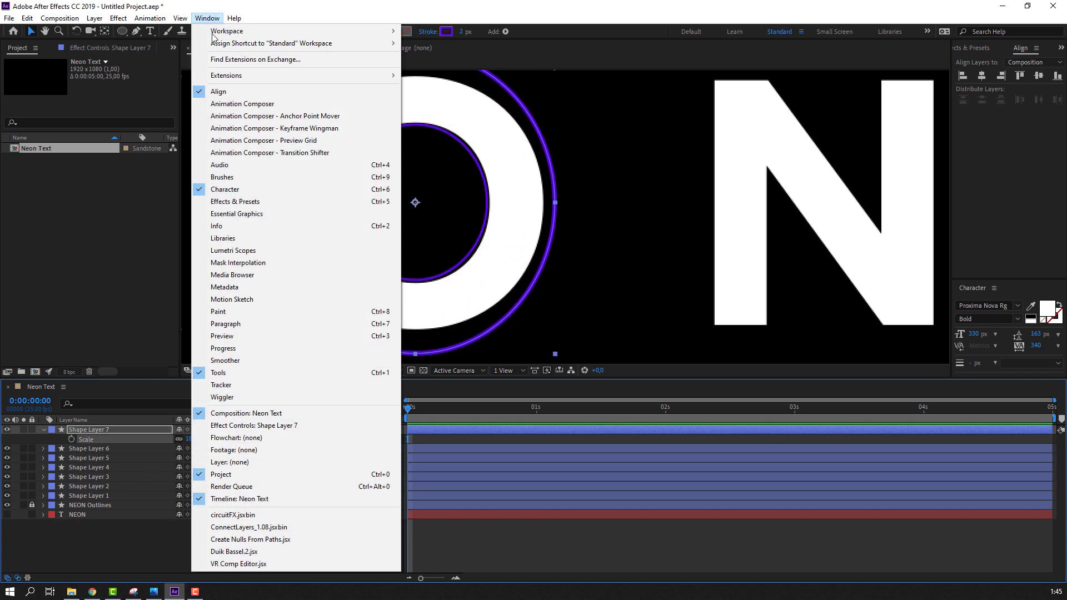
pyautogui.click(264, 116)
pyautogui.moveTo(246, 117); pyautogui.dragTo(646, 128)
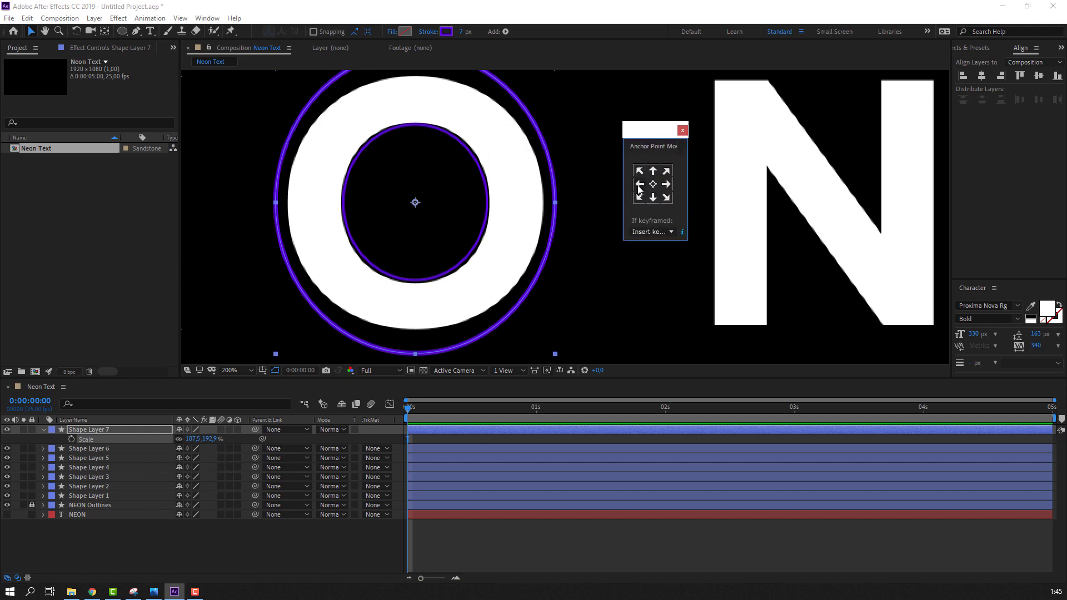
pyautogui.click(639, 184)
pyautogui.moveTo(556, 201); pyautogui.dragTo(547, 200)
pyautogui.click(666, 183)
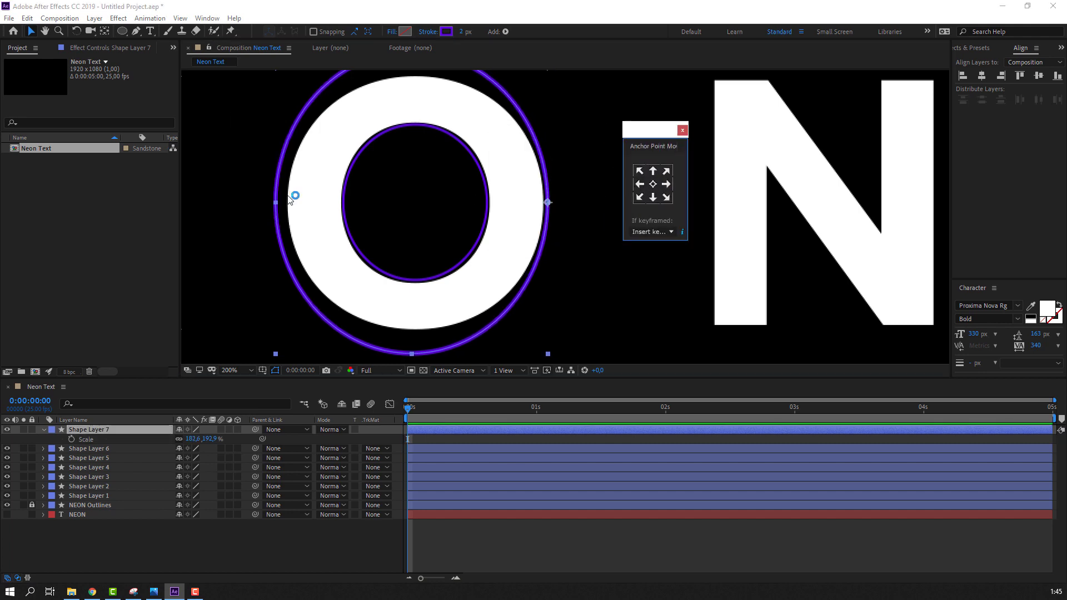
pyautogui.moveTo(276, 202); pyautogui.dragTo(284, 202)
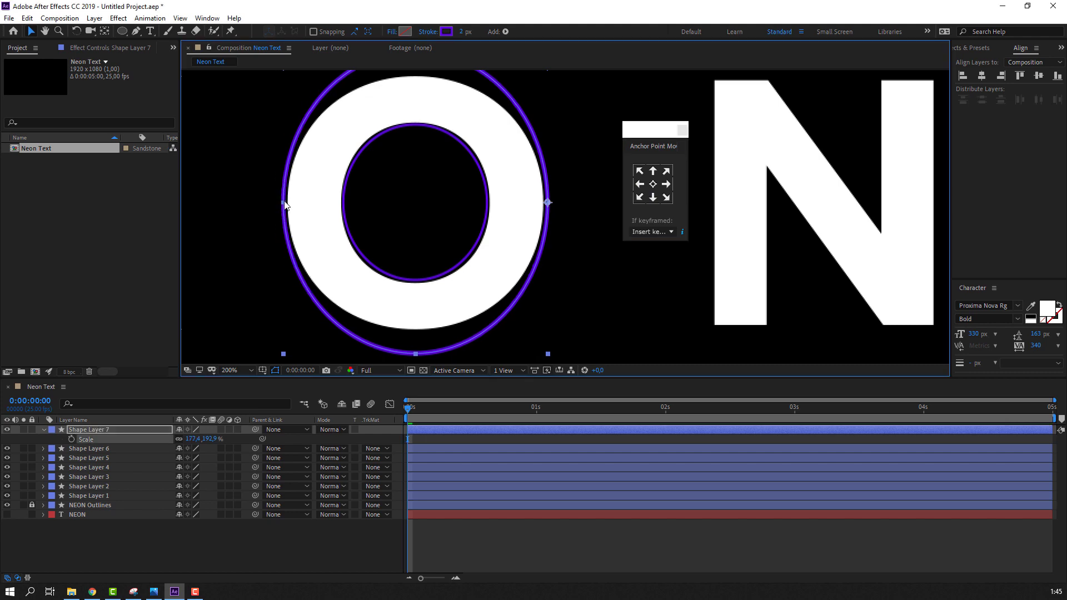
# - Reduce the outer ellipse's height from its lower and upper edges to fit around the O, anchoring the opposite edge each time
pyautogui.click(653, 178)
pyautogui.moveTo(416, 353); pyautogui.dragTo(421, 334)
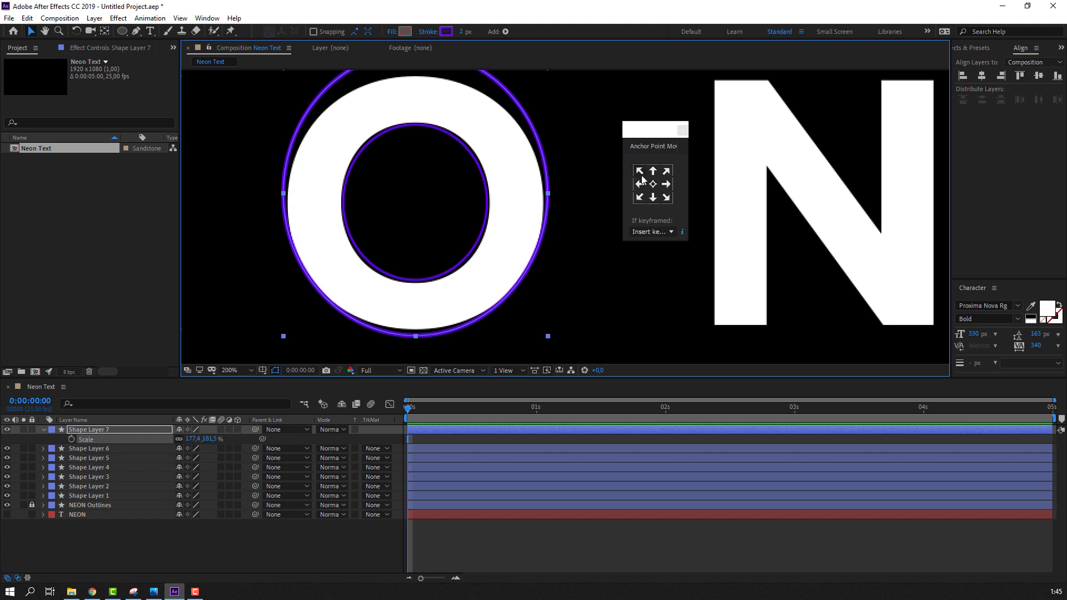
pyautogui.click(653, 198)
pyautogui.press('space')
pyautogui.moveTo(364, 106); pyautogui.dragTo(362, 135)
pyautogui.moveTo(413, 81); pyautogui.dragTo(409, 107)
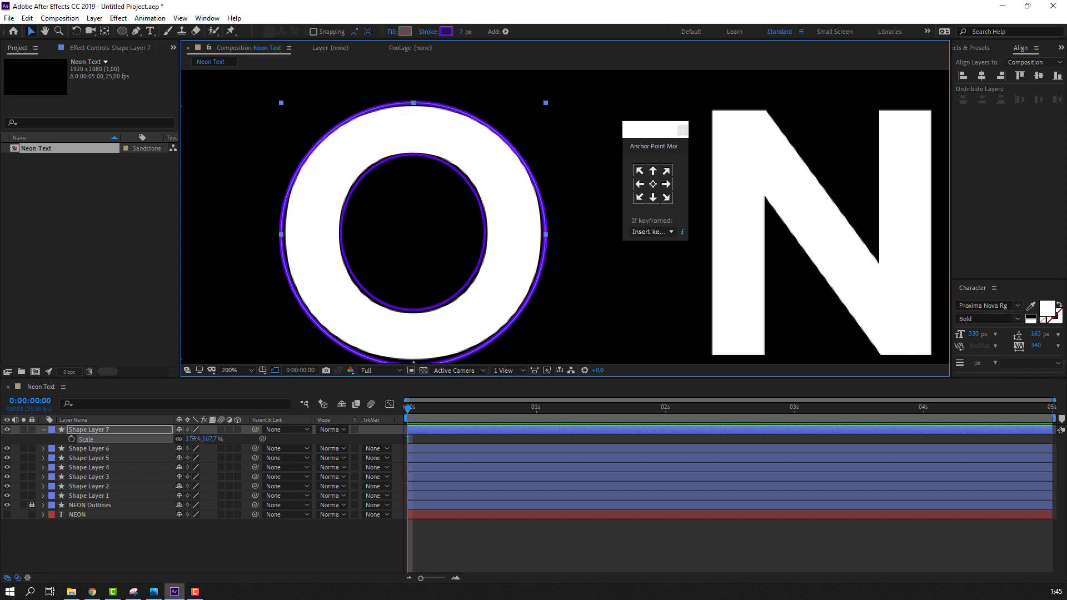
# - Scale Shape Layer 7 up slightly to a width of about 182.4%, lower its top edge towards the O, and anchor it at the top
pyautogui.moveTo(195, 439); pyautogui.dragTo(198, 439)
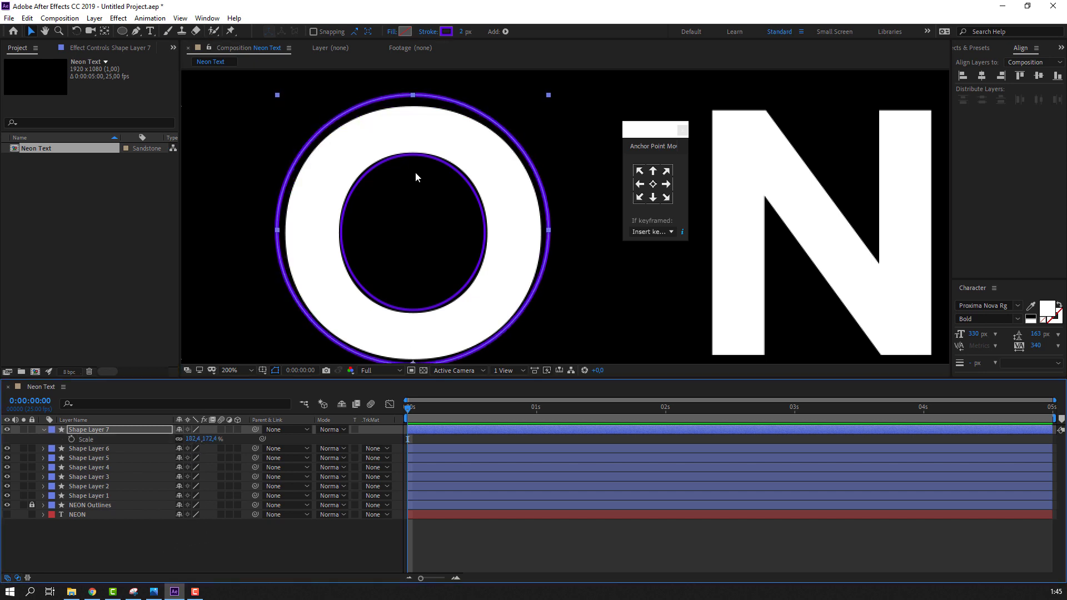
pyautogui.moveTo(413, 95); pyautogui.dragTo(413, 105)
pyautogui.click(654, 171)
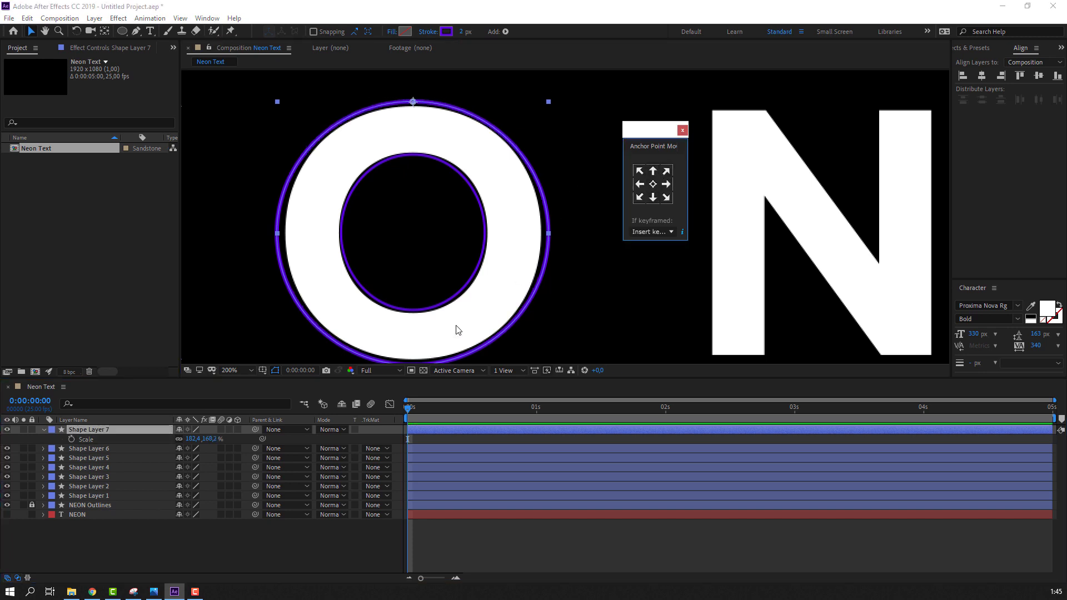
# - Pull in both sides of the outer ellipse to a width scale of about 175%, anchoring the opposite side each time
pyautogui.click(667, 185)
pyautogui.moveTo(277, 232); pyautogui.dragTo(284, 232)
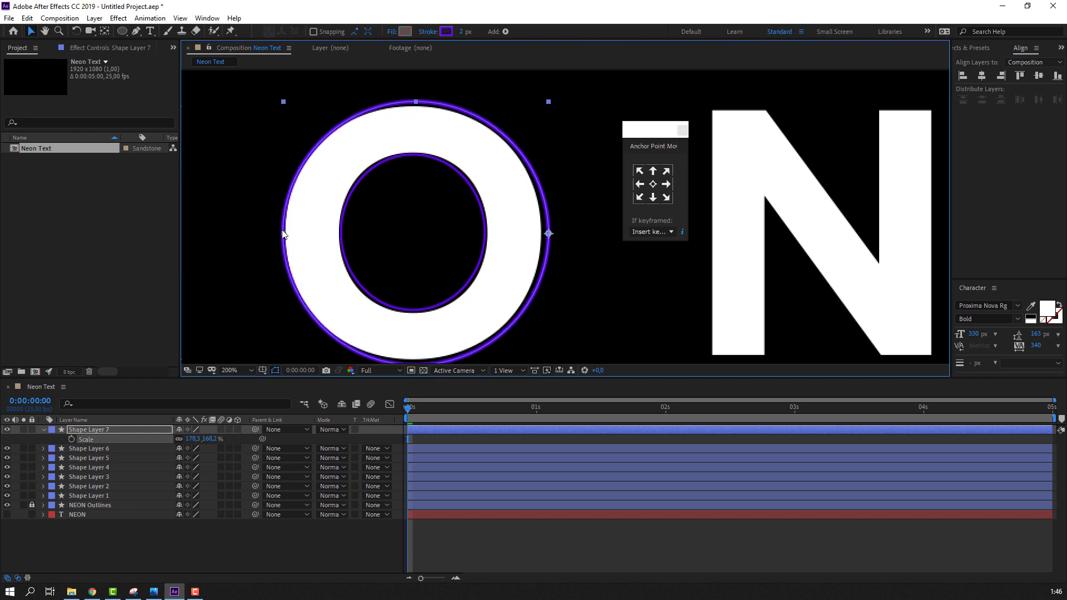
pyautogui.click(640, 184)
pyautogui.moveTo(549, 235); pyautogui.dragTo(543, 236)
# - Trim the outer ellipse's lower and upper edges slightly so it hugs the O's outline, anchoring the opposite edge each time
pyautogui.click(653, 172)
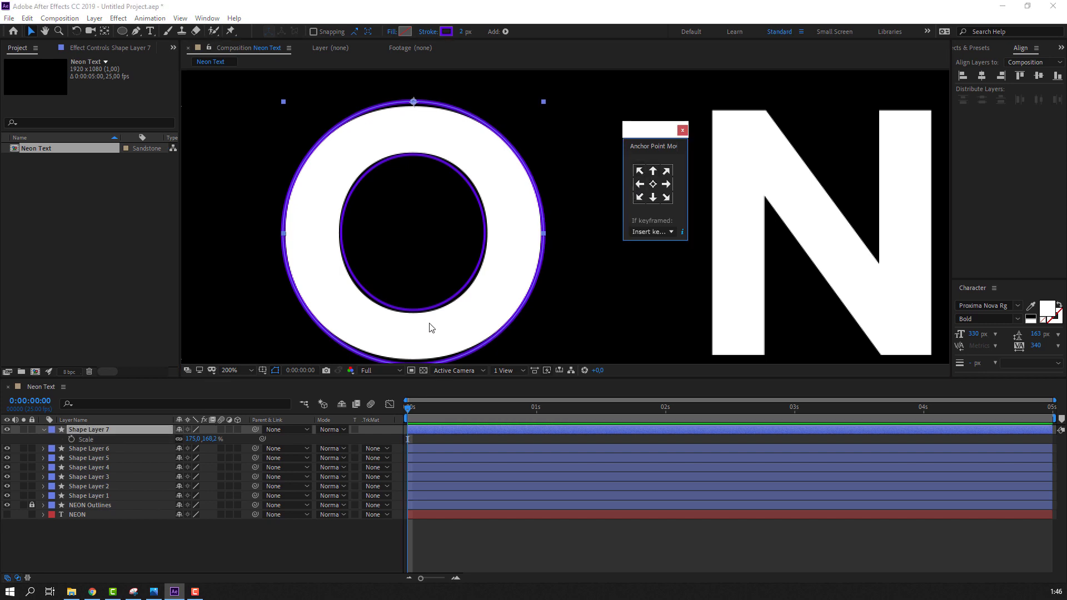
pyautogui.moveTo(431, 326); pyautogui.dragTo(422, 297)
pyautogui.moveTo(406, 339); pyautogui.dragTo(408, 331)
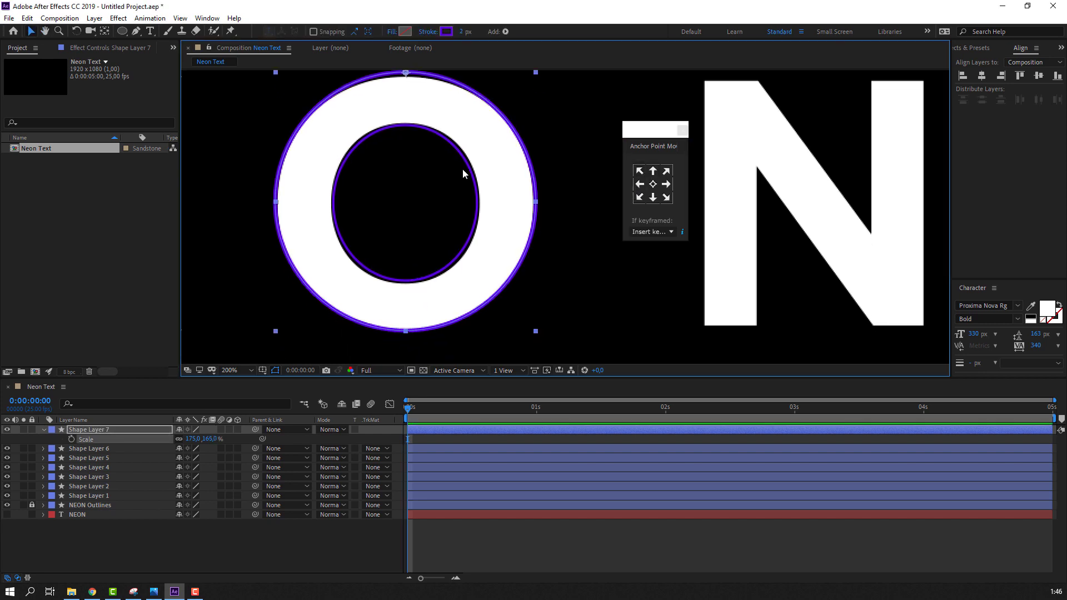
pyautogui.click(653, 198)
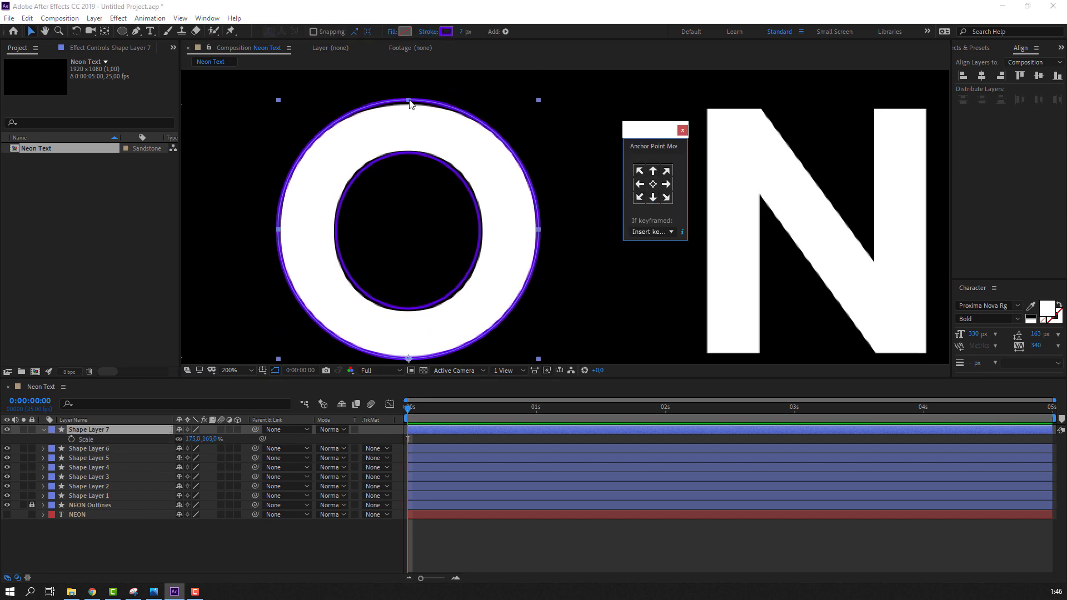
pyautogui.moveTo(410, 104); pyautogui.dragTo(408, 104)
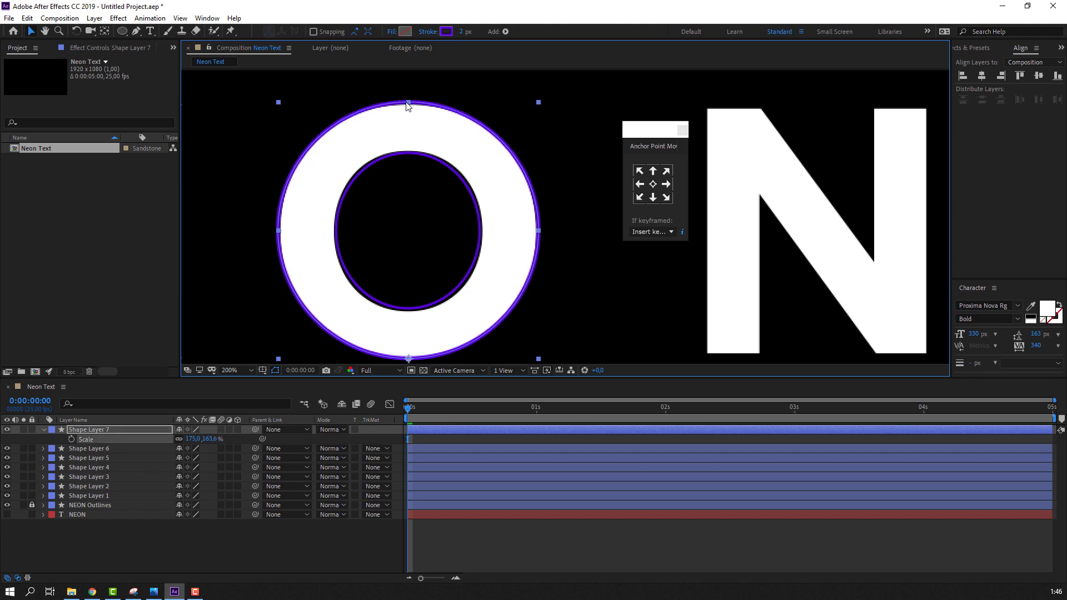
# - Close the Anchor Point Mover and collapse the properties of Shape Layer 7
pyautogui.click(233, 527)
pyautogui.scroll(-1, 458, 248)
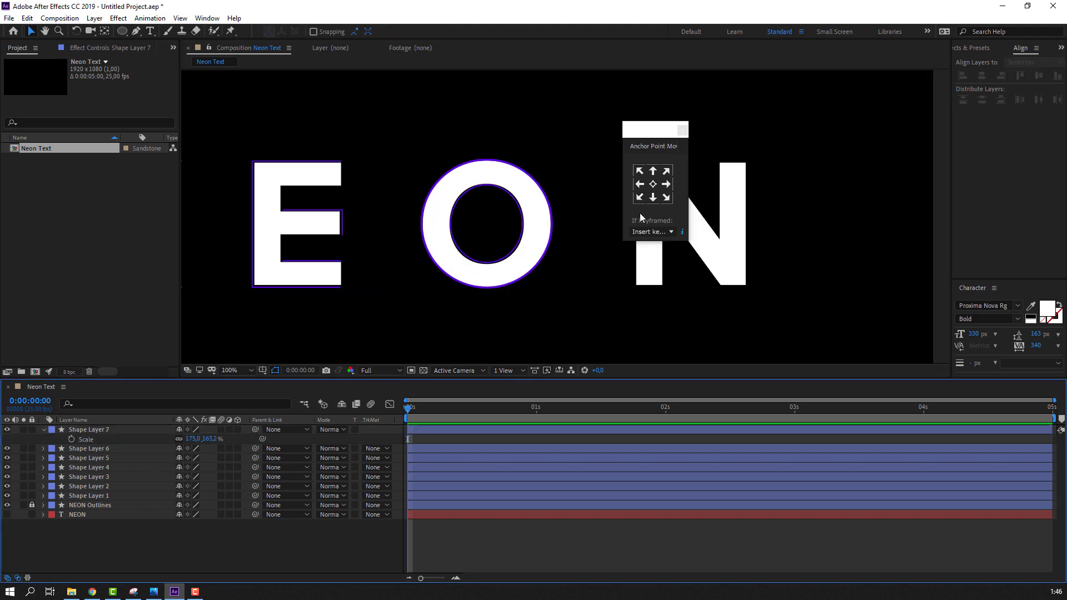
pyautogui.click(683, 130)
pyautogui.scroll(-1, 485, 269)
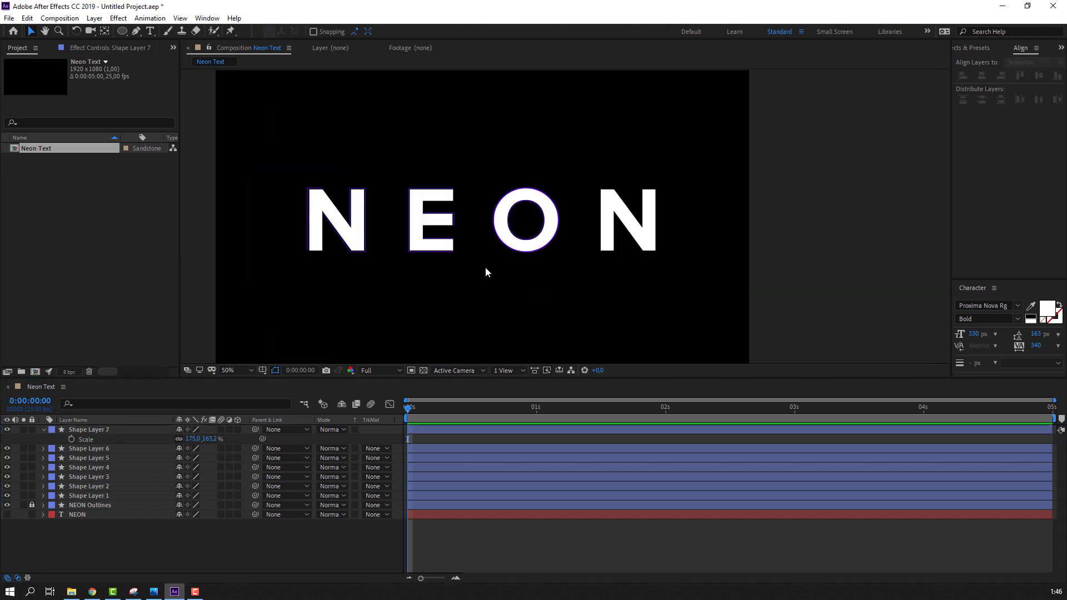
pyautogui.click(49, 431)
pyautogui.click(45, 430)
pyautogui.click(45, 430)
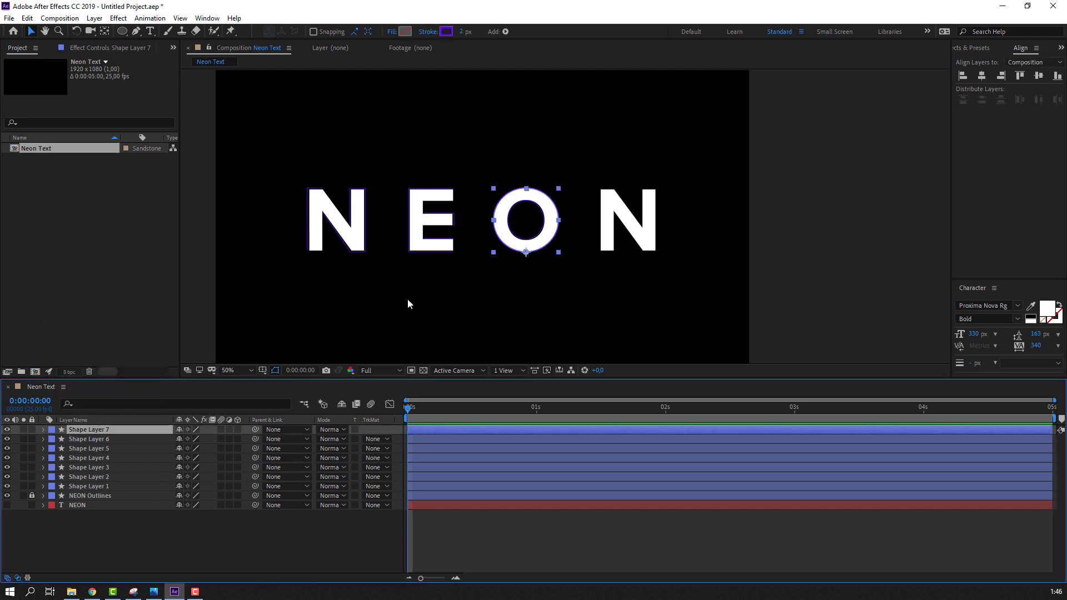
# - Unlock the NEON Outlines layer and delete it
pyautogui.scroll(1, 408, 300)
pyautogui.click(31, 496)
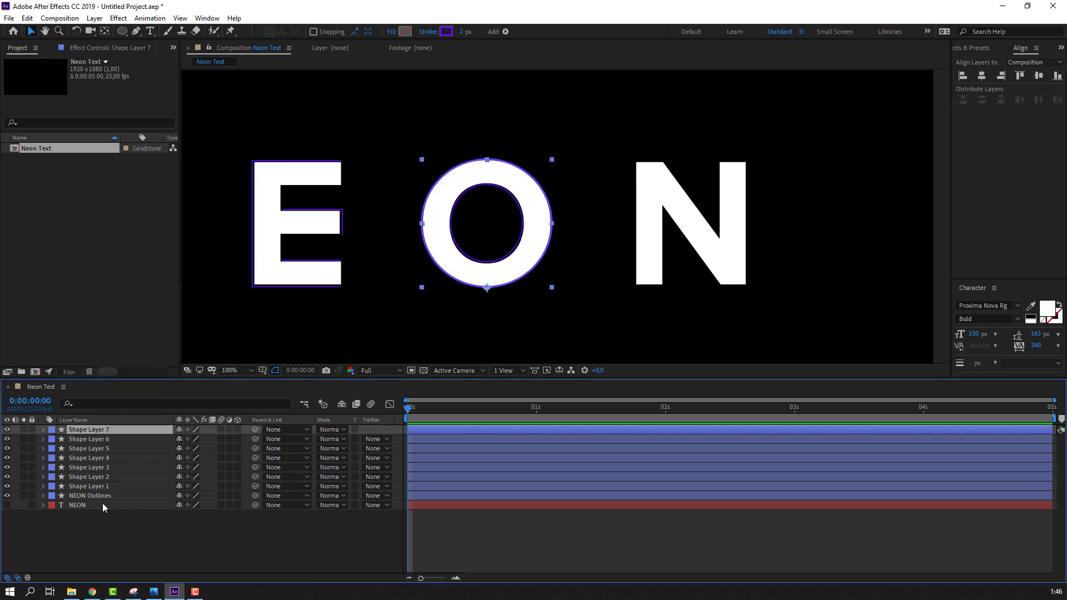
pyautogui.click(85, 495)
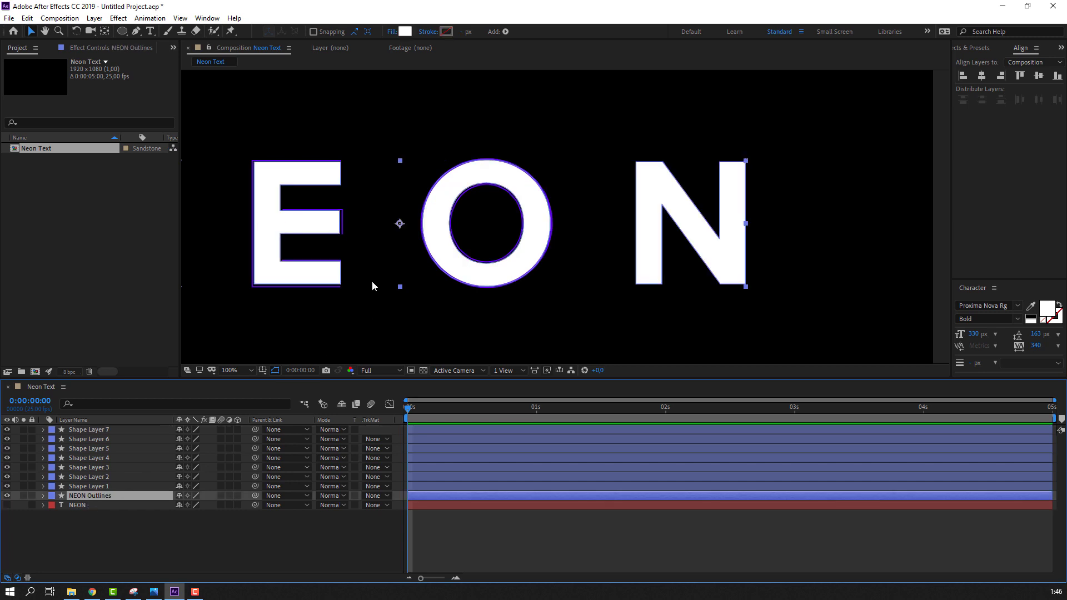
pyautogui.moveTo(427, 277); pyautogui.dragTo(460, 273)
pyautogui.scroll(-2, 460, 274)
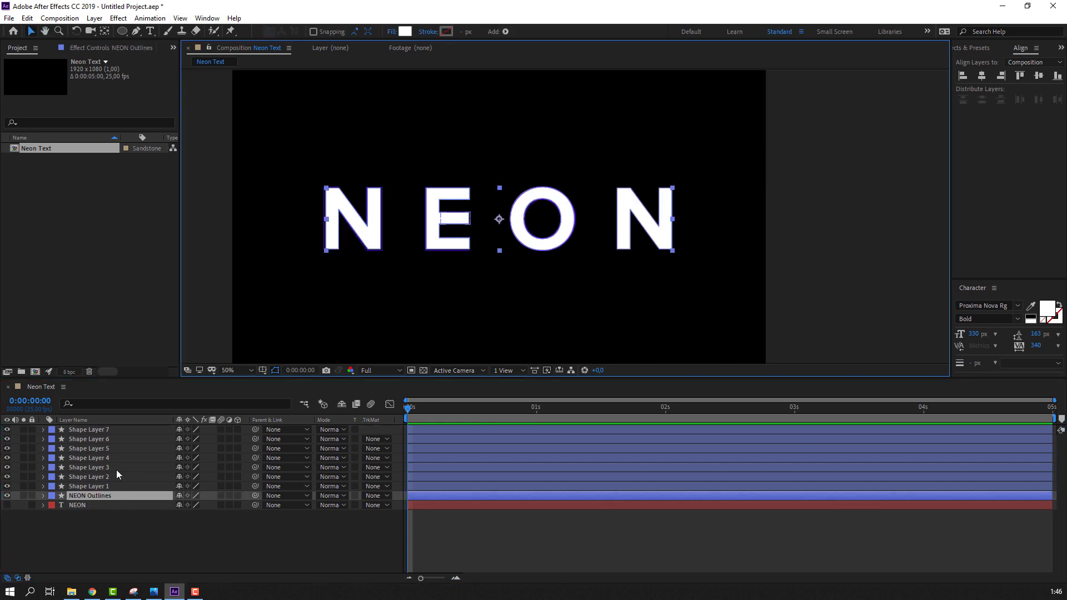
pyautogui.press('Delete')
# - Make the NEON text layer visible, find the Glow effect, and apply it to that layer
pyautogui.click(32, 496)
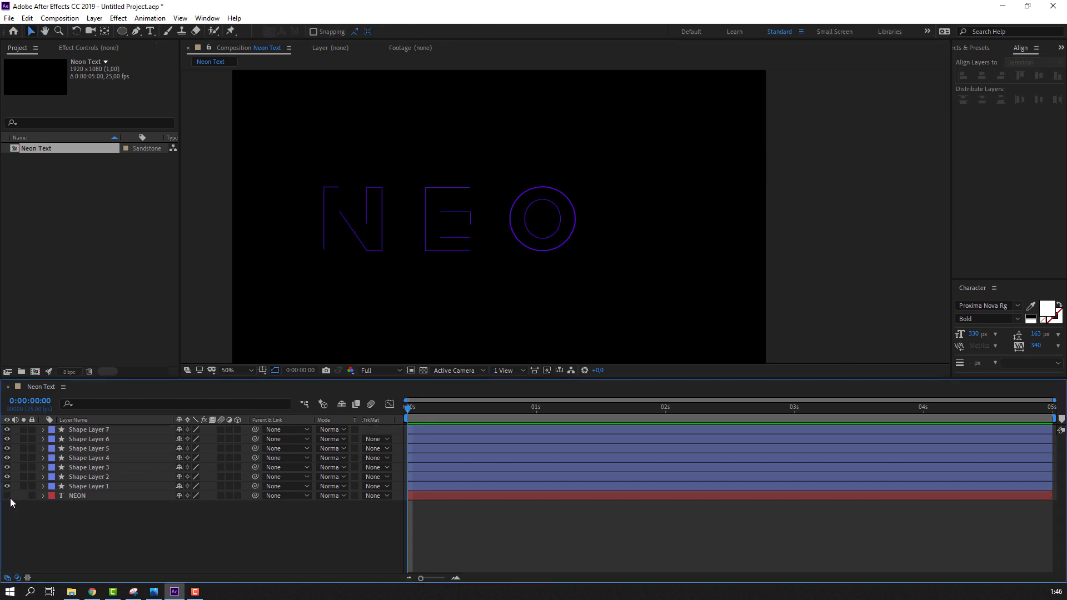
pyautogui.click(7, 496)
pyautogui.click(87, 495)
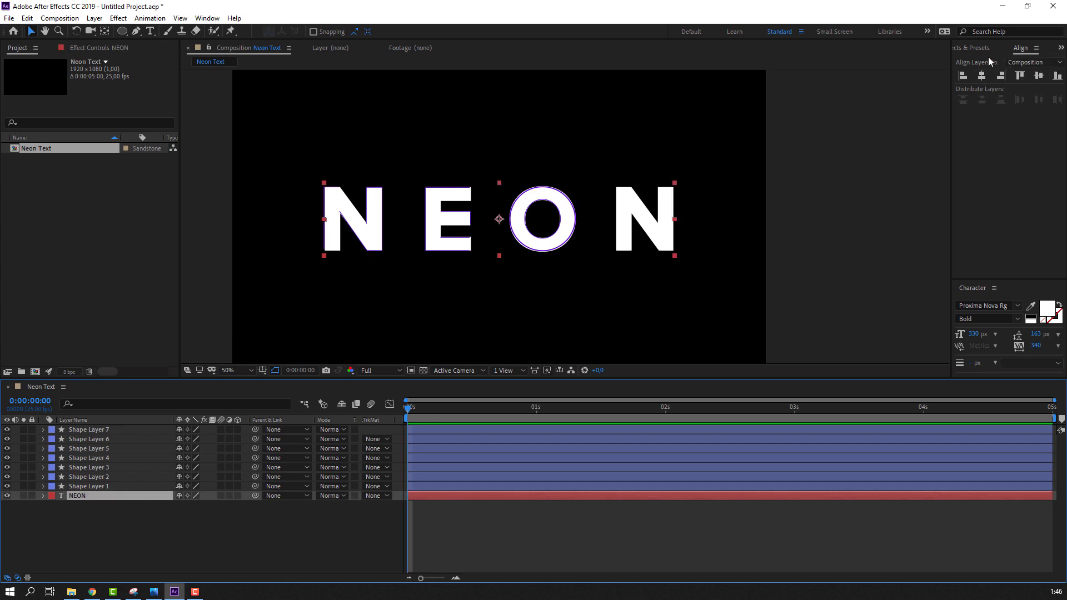
pyautogui.hotkey('ctrl', '5')
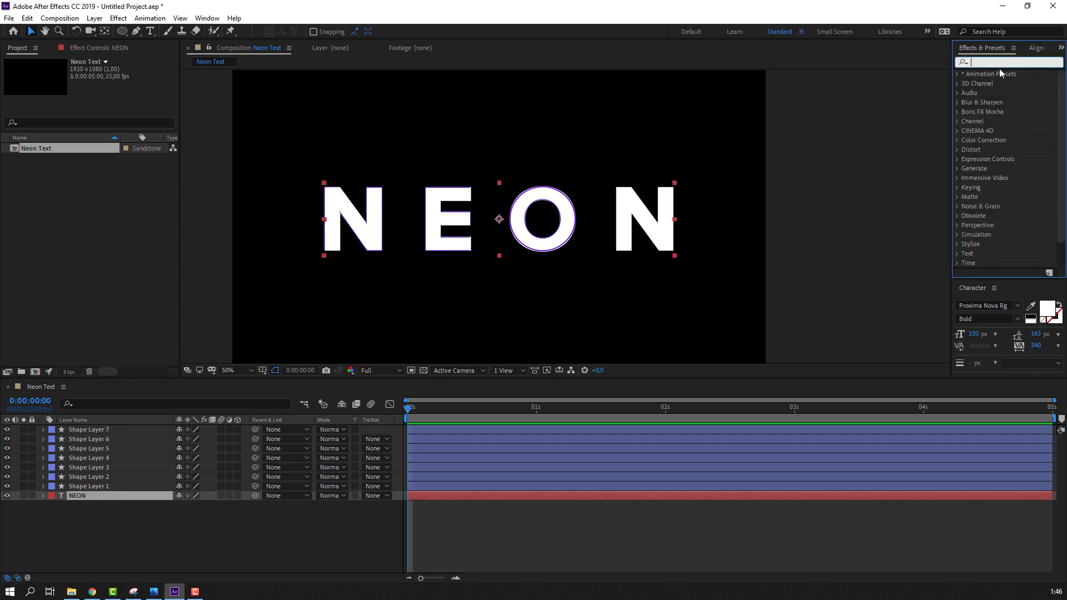
pyautogui.write('glow')
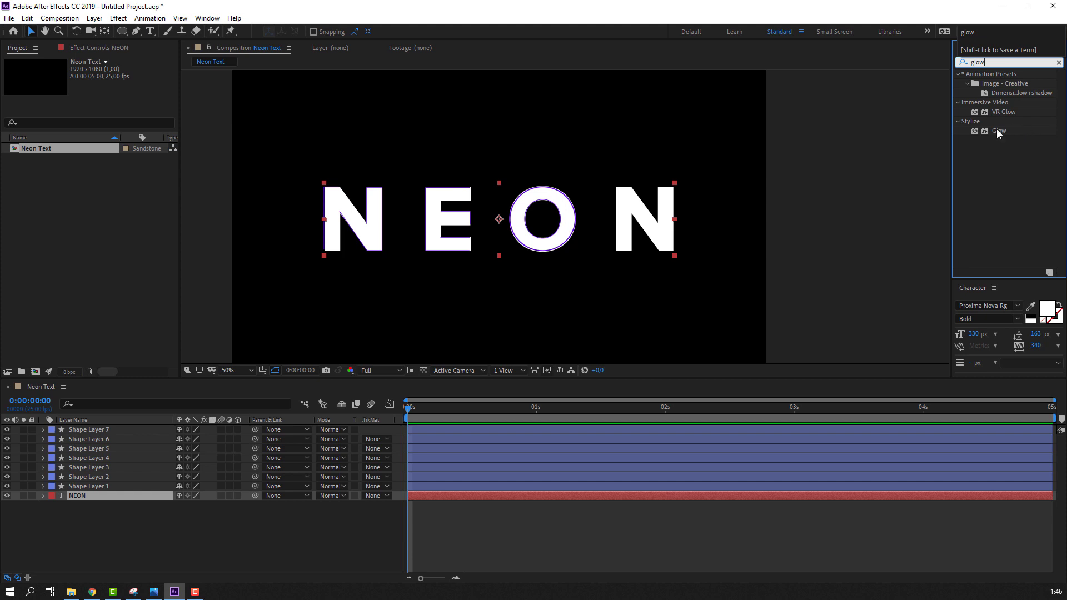
pyautogui.moveTo(998, 132); pyautogui.dragTo(74, 498)
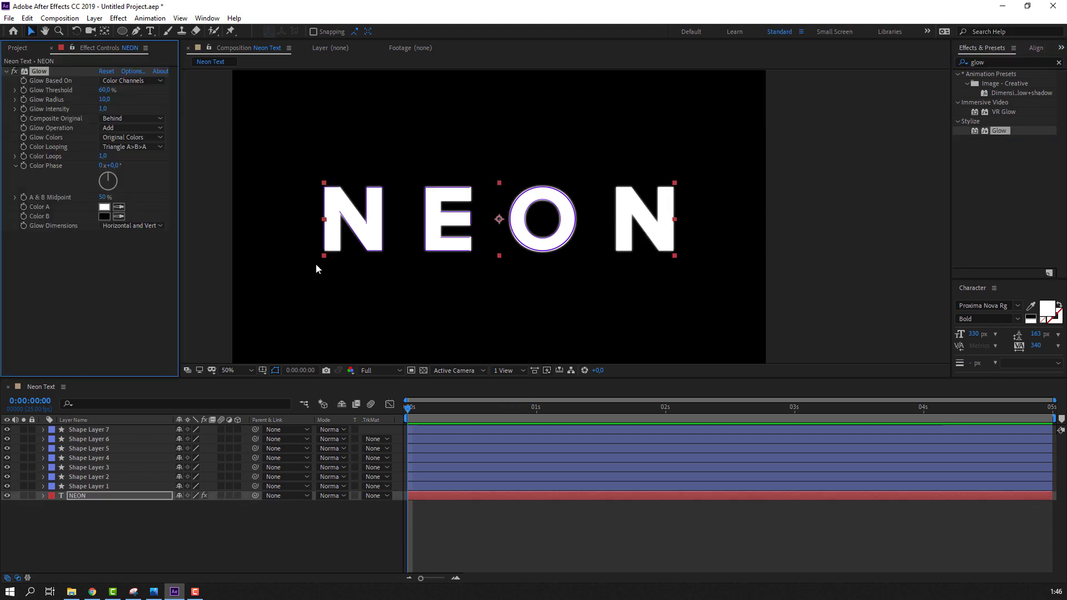
# - Switch off the Glow effect, set the NEON text's fill colour to pink E833A6, and switch Glow back on
pyautogui.click(19, 71)
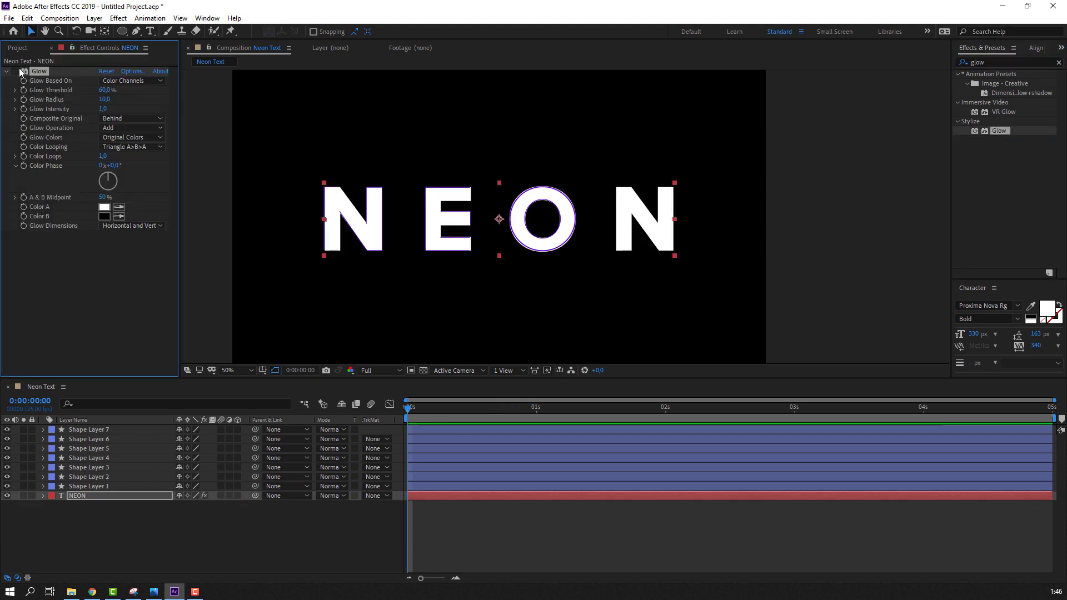
pyautogui.click(1049, 309)
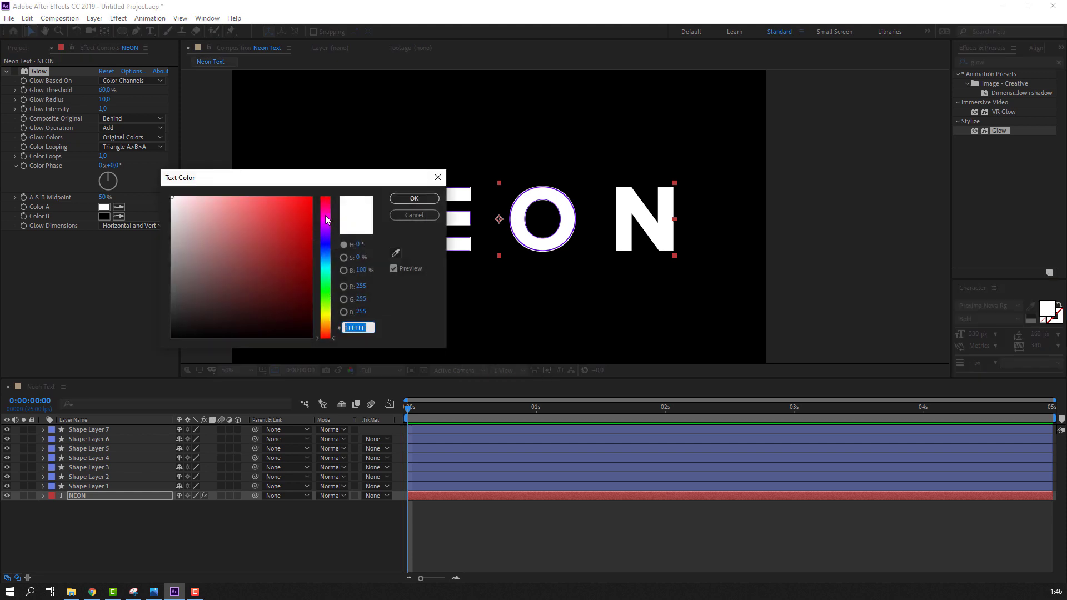
pyautogui.click(325, 211)
pyautogui.click(260, 224)
pyautogui.click(282, 209)
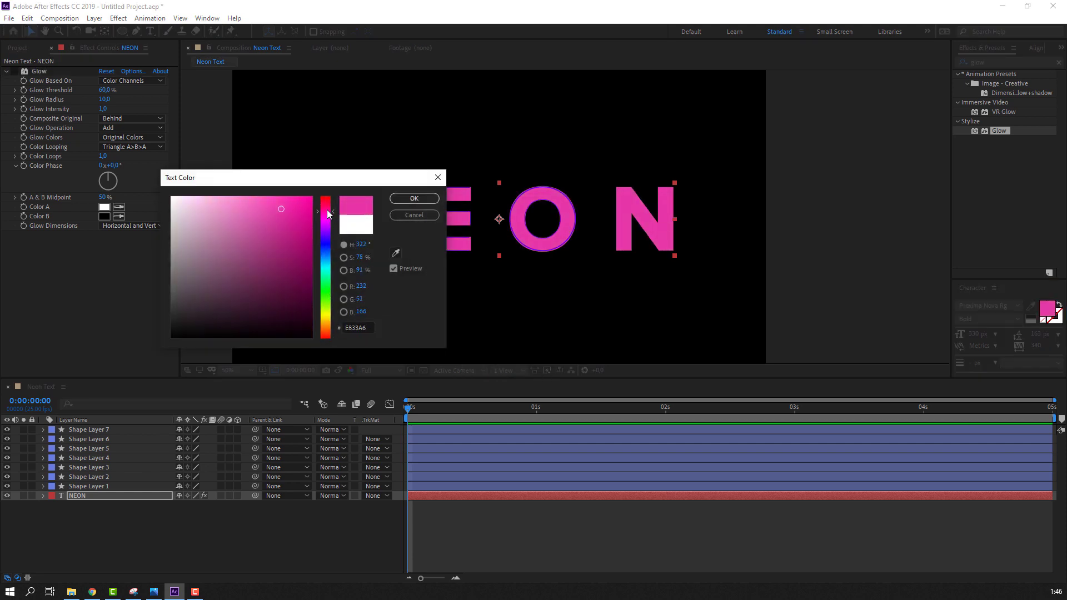
pyautogui.click(414, 199)
pyautogui.click(20, 74)
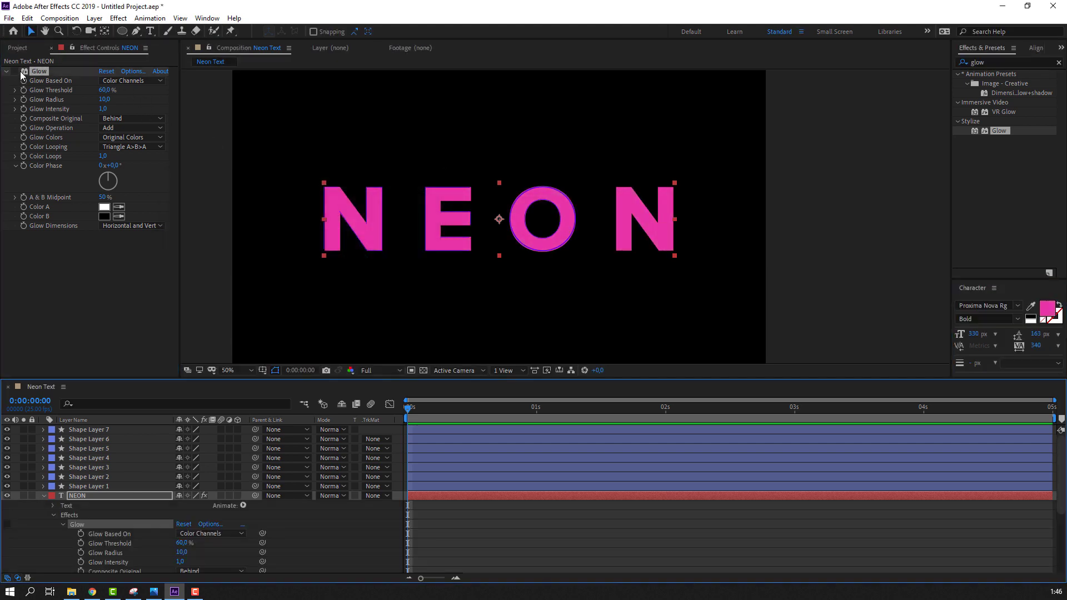
pyautogui.click(14, 72)
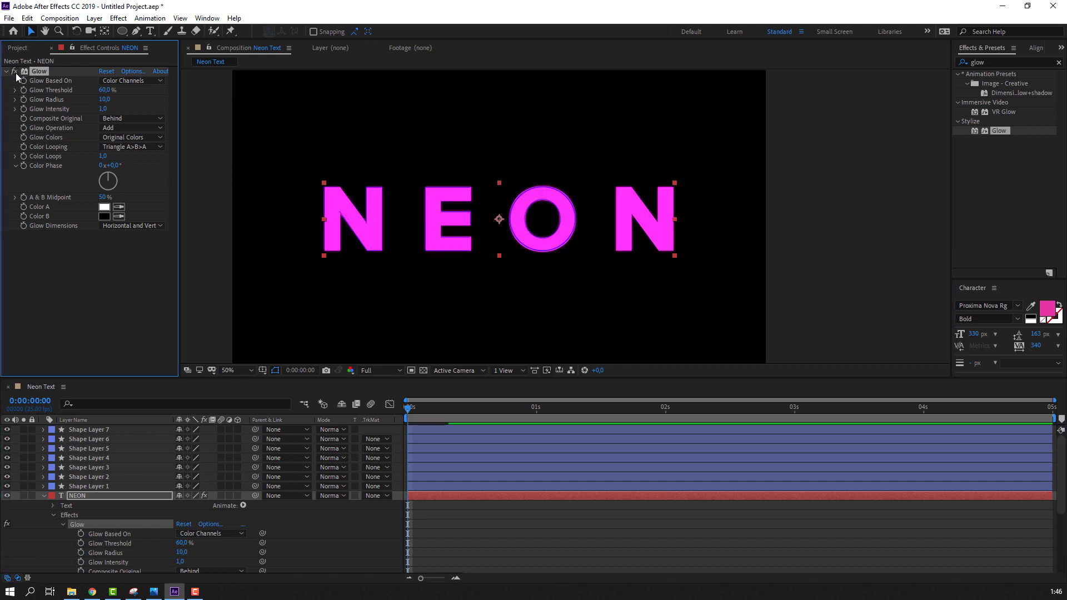
# - Set the NEON text's Glow Threshold to 52.5% and Glow Radius to 59, and collapse the layer's properties
pyautogui.click(43, 496)
pyautogui.press('.')
pyautogui.press('.')
pyautogui.moveTo(104, 90); pyautogui.dragTo(134, 104)
pyautogui.press(',')
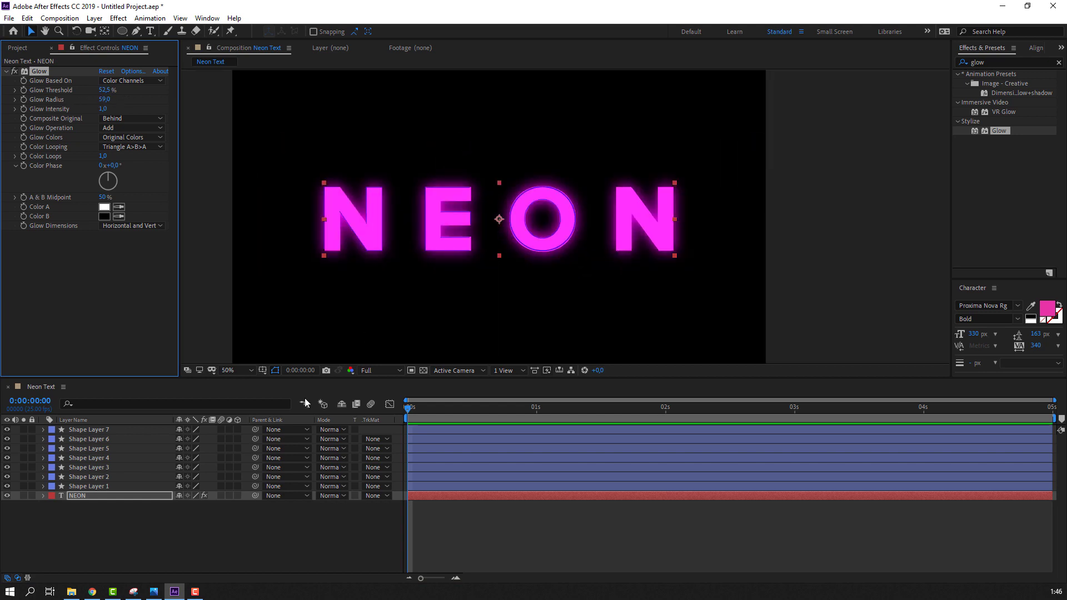
pyautogui.click(255, 518)
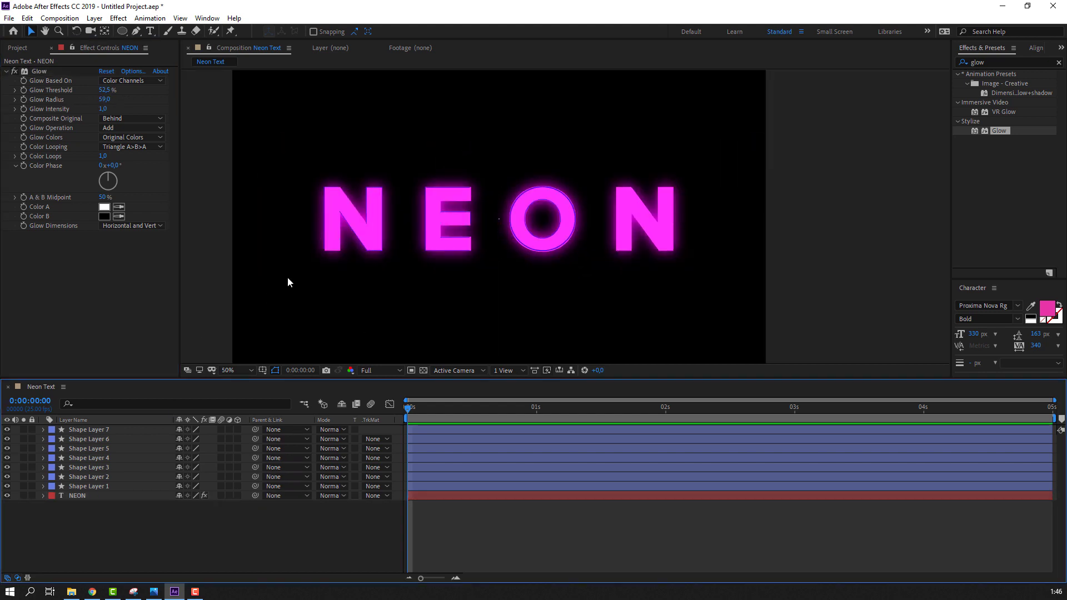
pyautogui.click(235, 371)
pyautogui.click(230, 393)
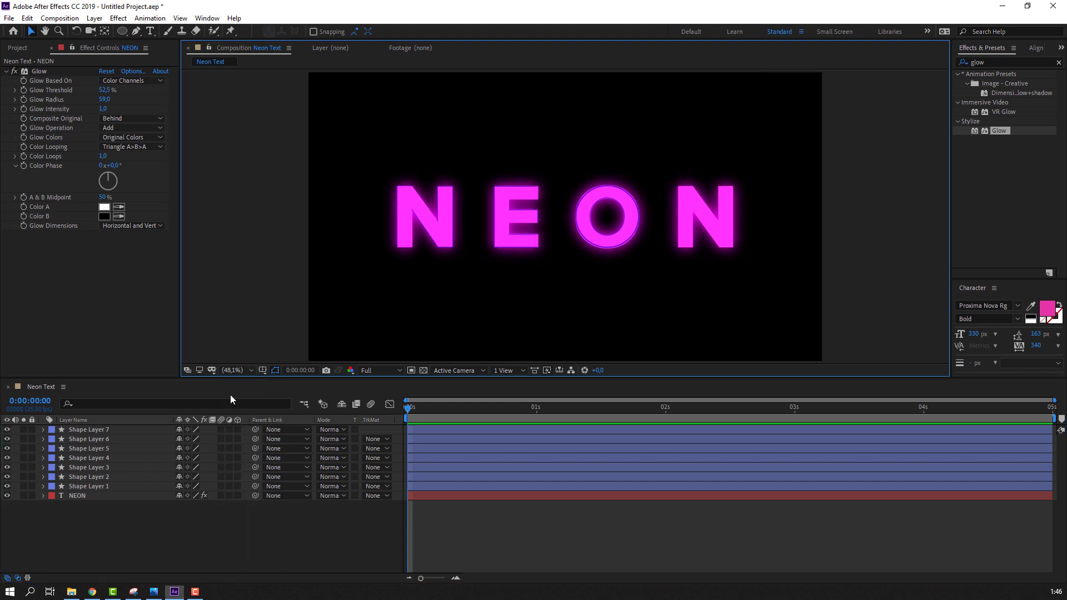
# - Change the stroke colour of Shape Layer 1 on the first N to light blue 439BFF
pyautogui.click(101, 486)
pyautogui.press('.')
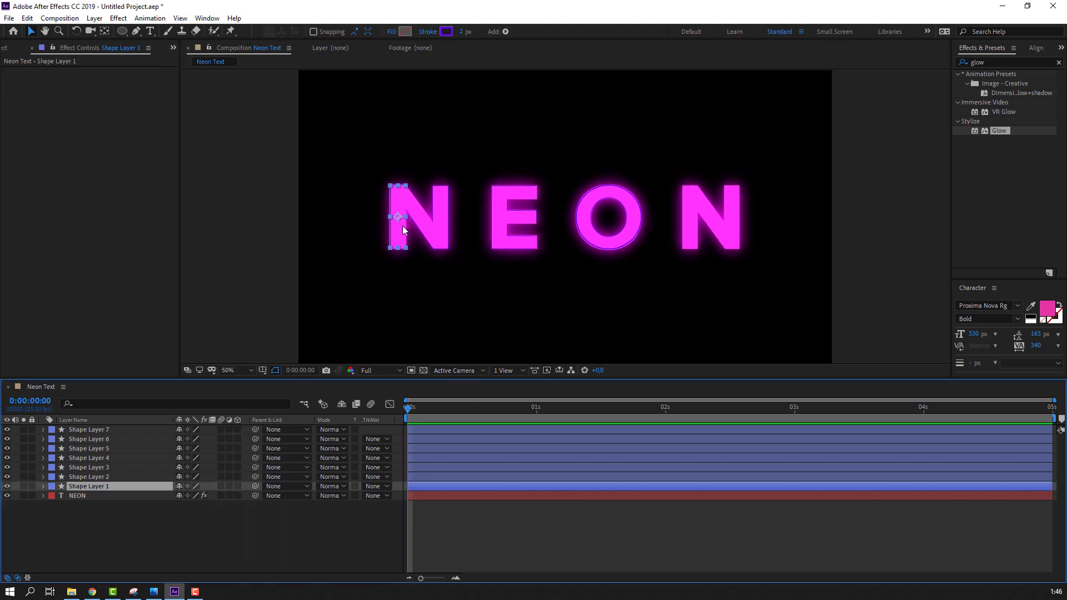
pyautogui.scroll(2, 342, 240)
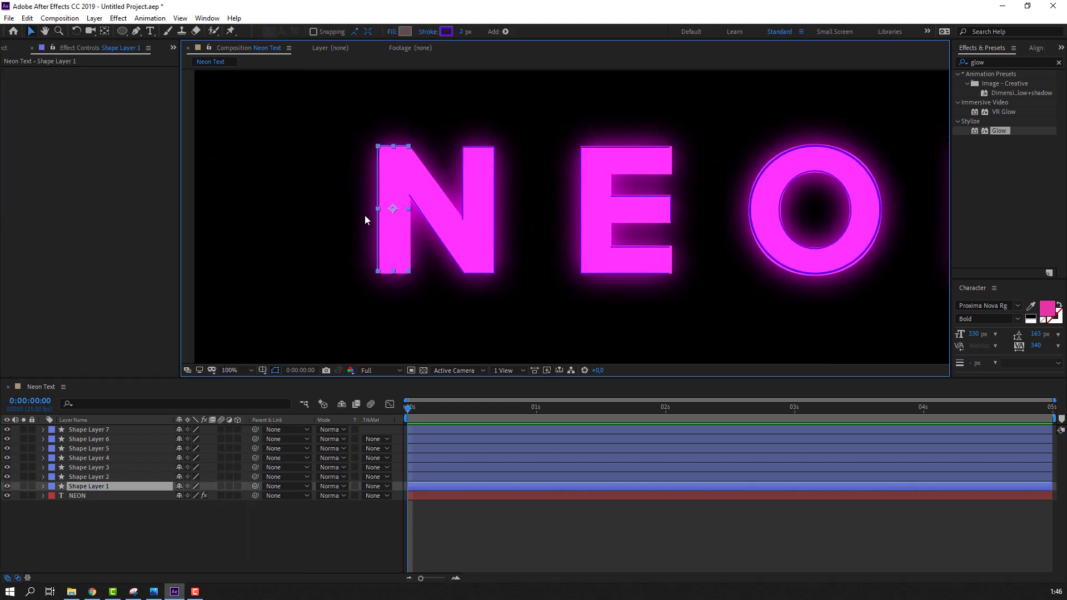
pyautogui.scroll(1, 371, 206)
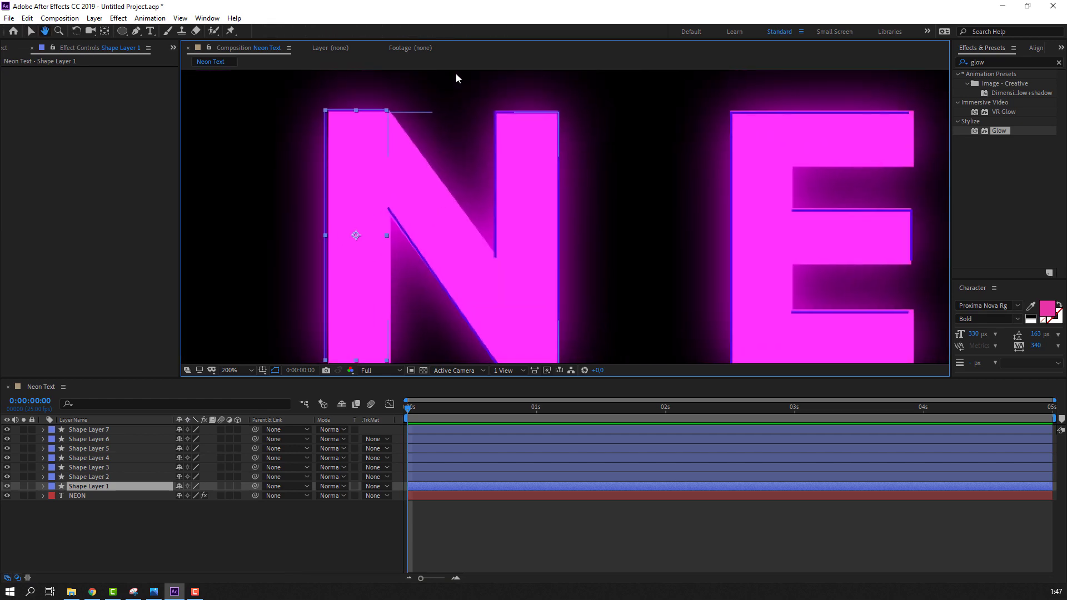
pyautogui.click(442, 31)
pyautogui.moveTo(334, 248); pyautogui.dragTo(326, 254)
pyautogui.click(275, 197)
pyautogui.click(416, 199)
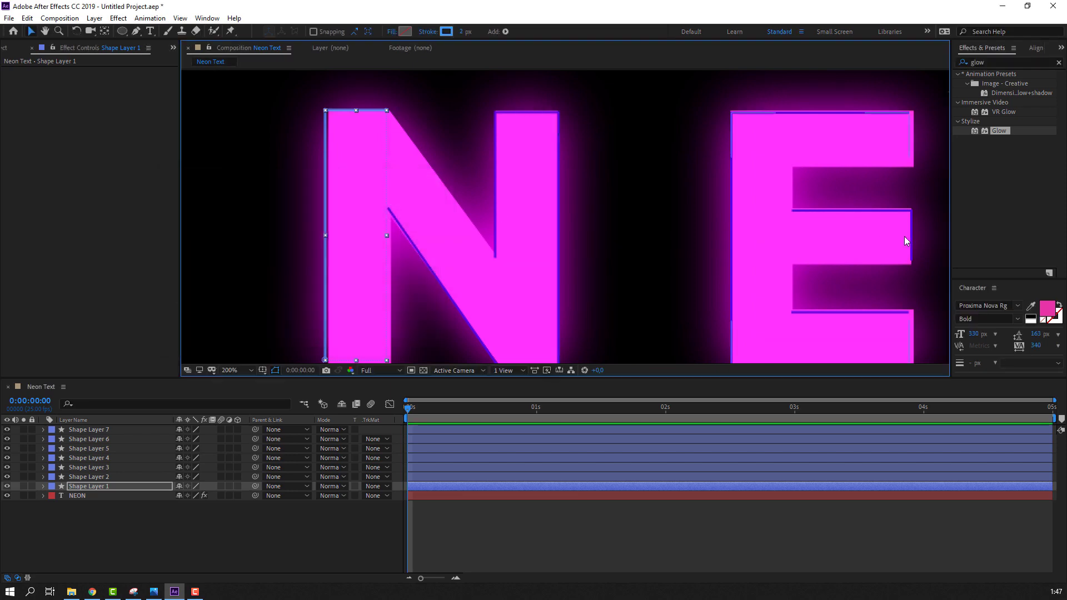
# - Apply the Glow effect to Shape Layer 1 and, with the layer temporarily soloed, set Glow Threshold to 53.7% and Glow Radius to 8
pyautogui.moveTo(996, 138); pyautogui.dragTo(134, 487)
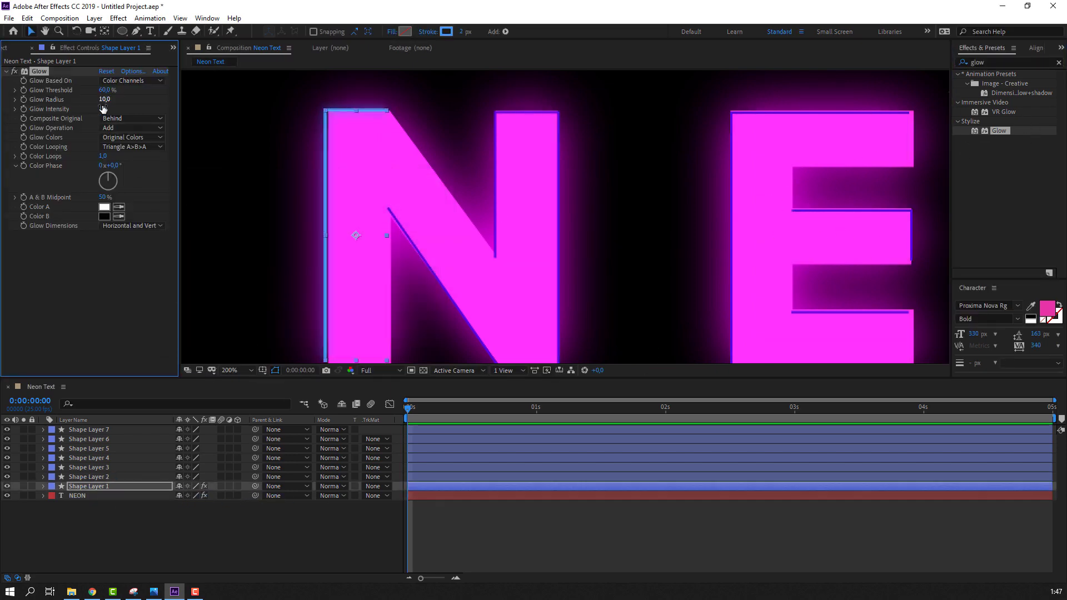
pyautogui.click(24, 486)
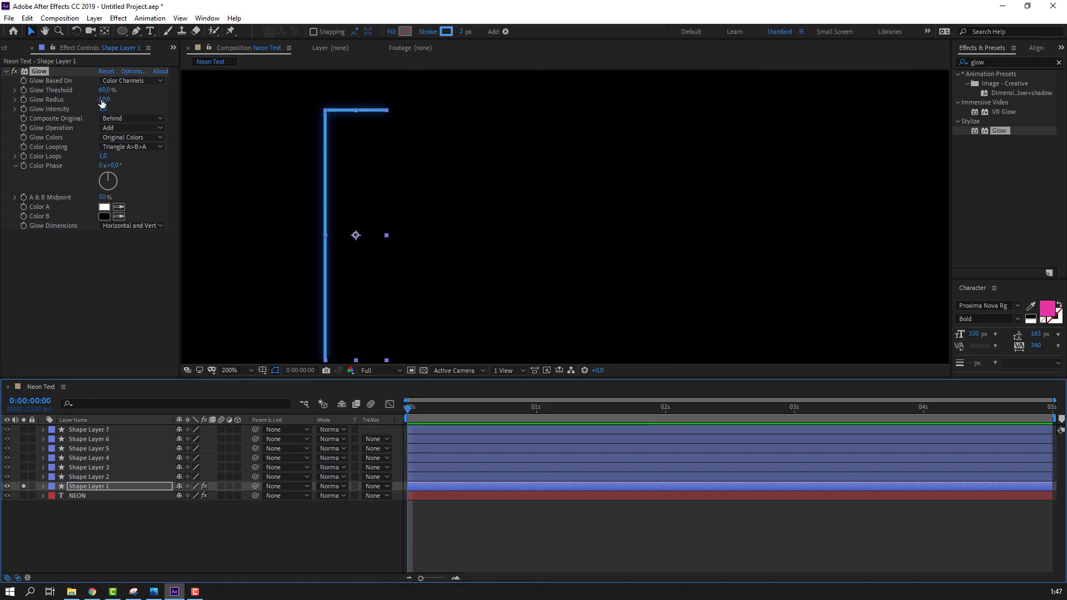
pyautogui.moveTo(105, 91)
pyautogui.mouseDown()
pyautogui.moveTo(84, 92)
pyautogui.moveTo(104, 102)
pyautogui.moveTo(89, 102)
pyautogui.mouseUp()
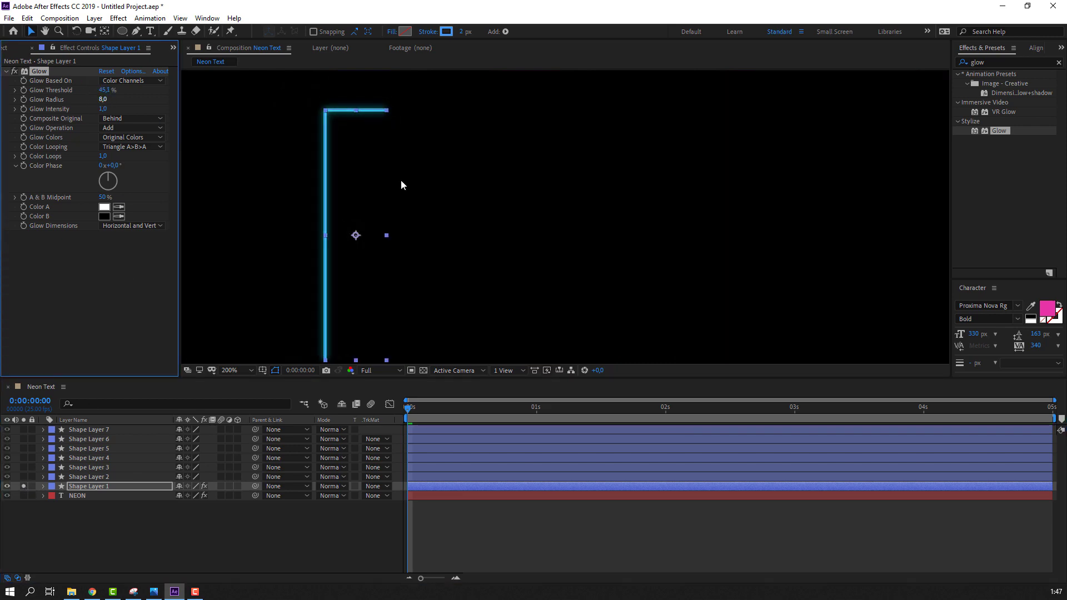
pyautogui.click(295, 526)
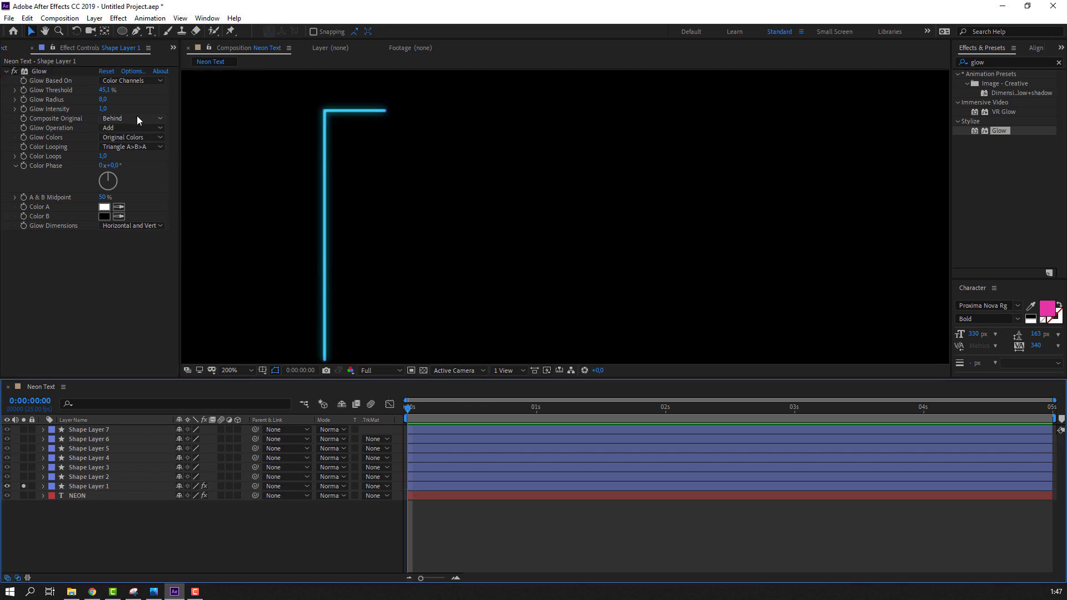
pyautogui.moveTo(102, 91); pyautogui.dragTo(111, 88)
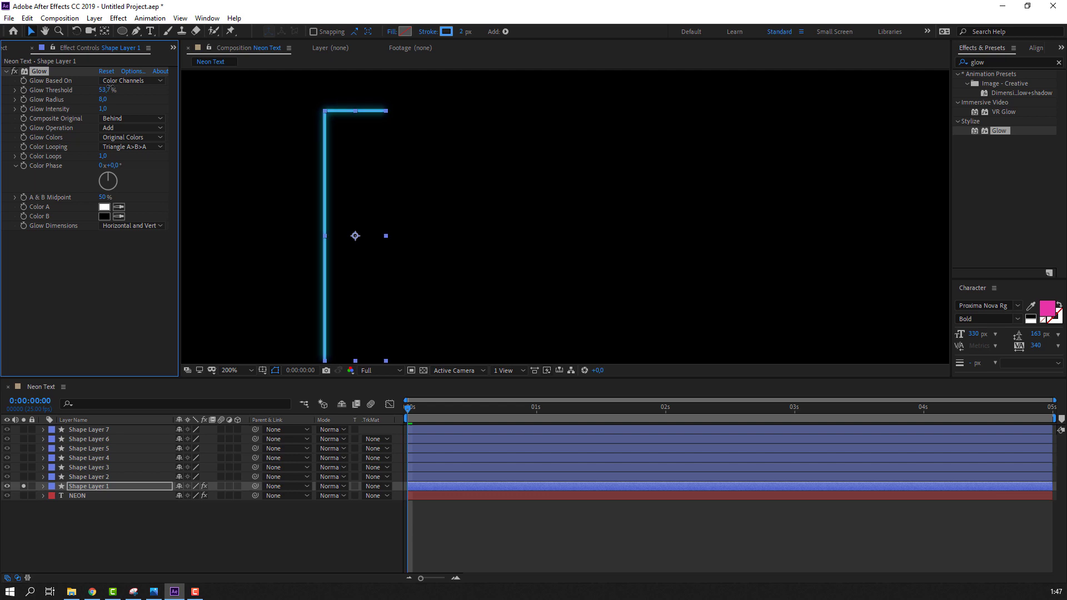
pyautogui.click(232, 552)
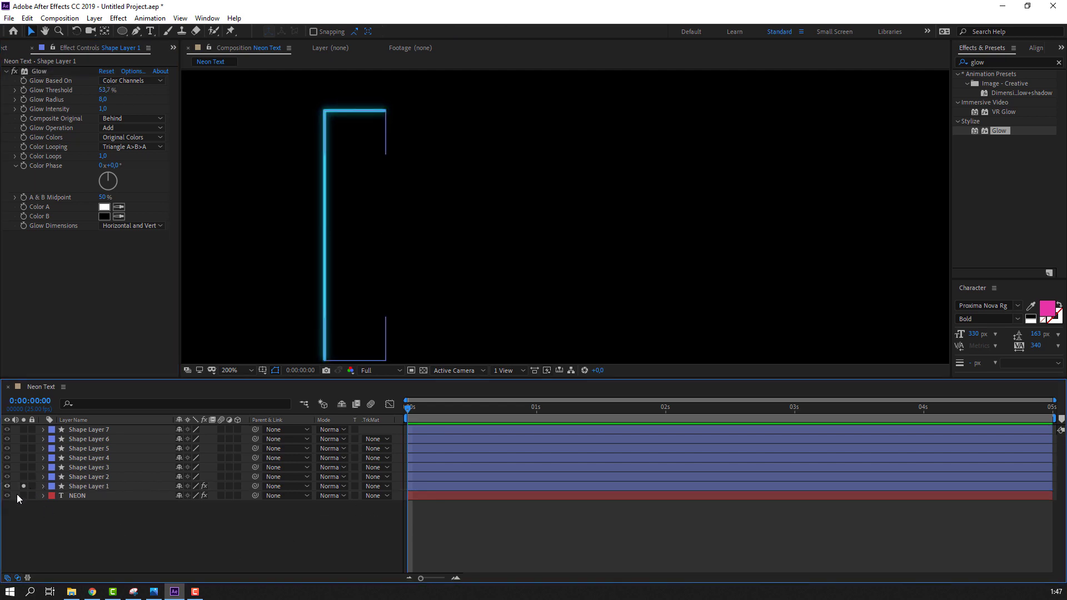
pyautogui.click(24, 487)
pyautogui.press(',')
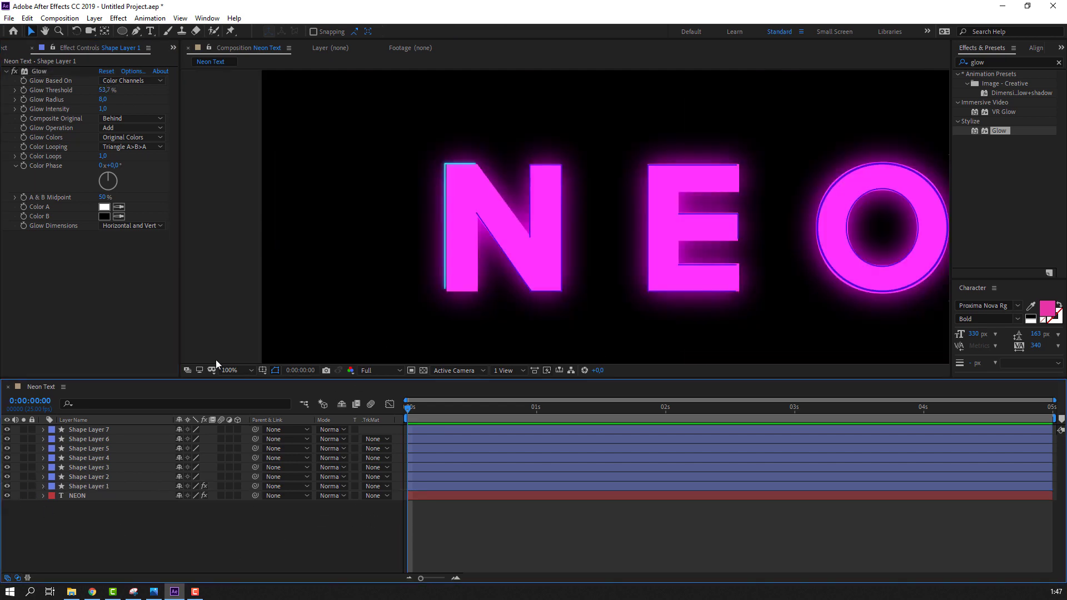
# - Copy the Glow effect from Shape Layer 1 and paste it onto Shape Layers 2 through 7
pyautogui.scroll(1, 258, 289)
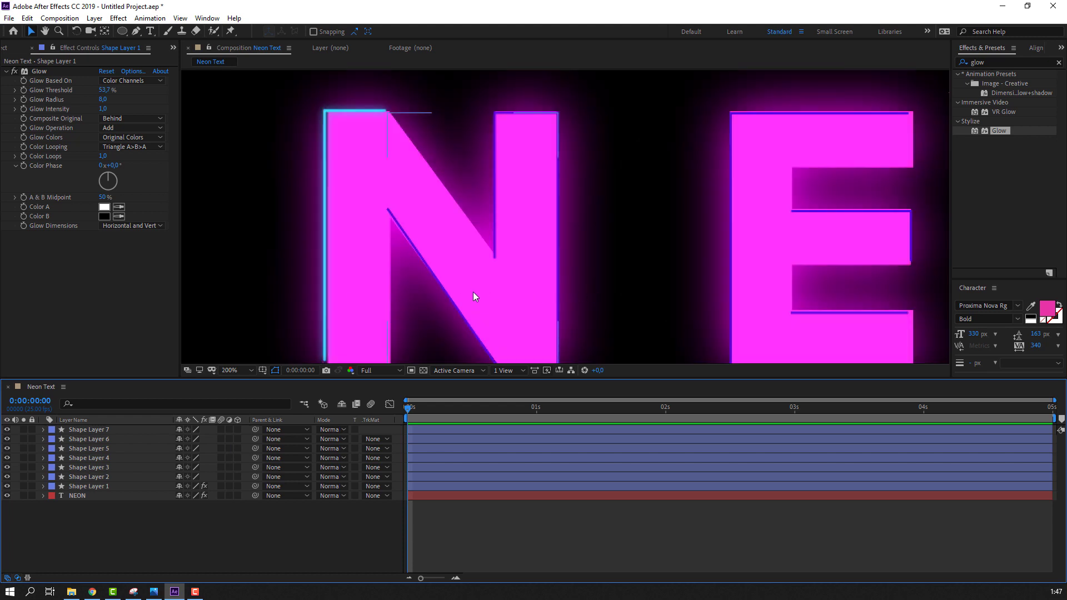
pyautogui.moveTo(472, 292); pyautogui.dragTo(413, 290)
pyautogui.click(92, 486)
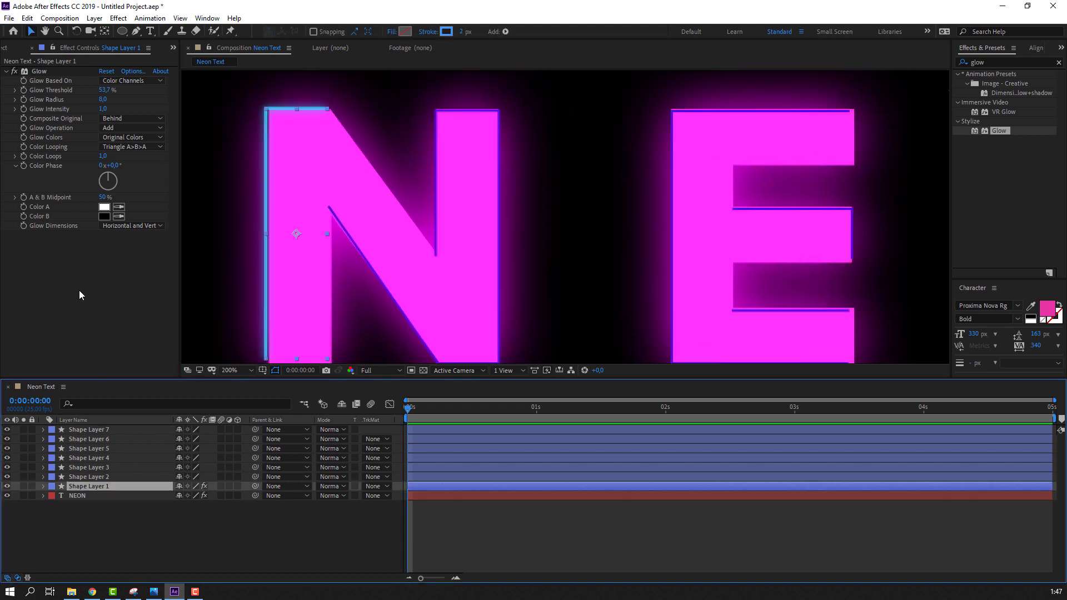
pyautogui.click(36, 74)
pyautogui.click(26, 18)
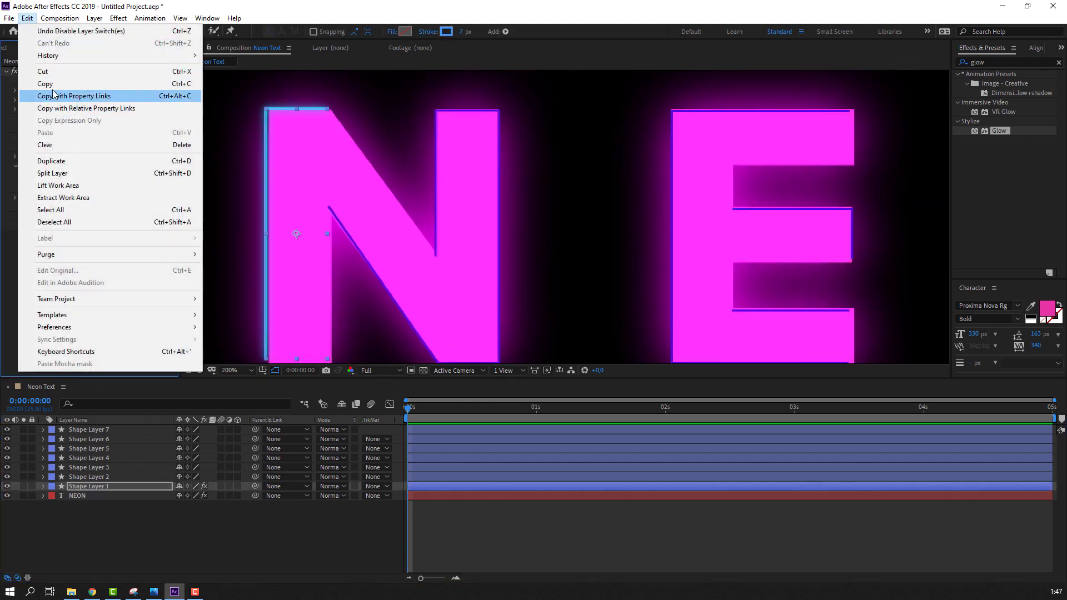
pyautogui.click(54, 95)
pyautogui.click(75, 476)
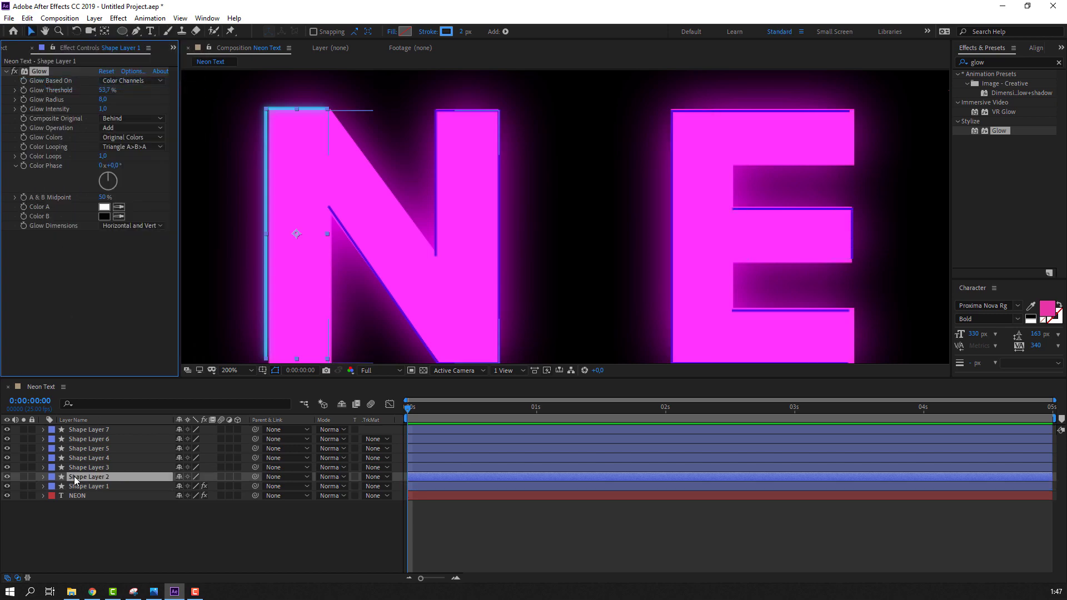
pyautogui.keyDown('shift'); pyautogui.click(100, 430); pyautogui.keyUp('shift')
pyautogui.click(27, 18)
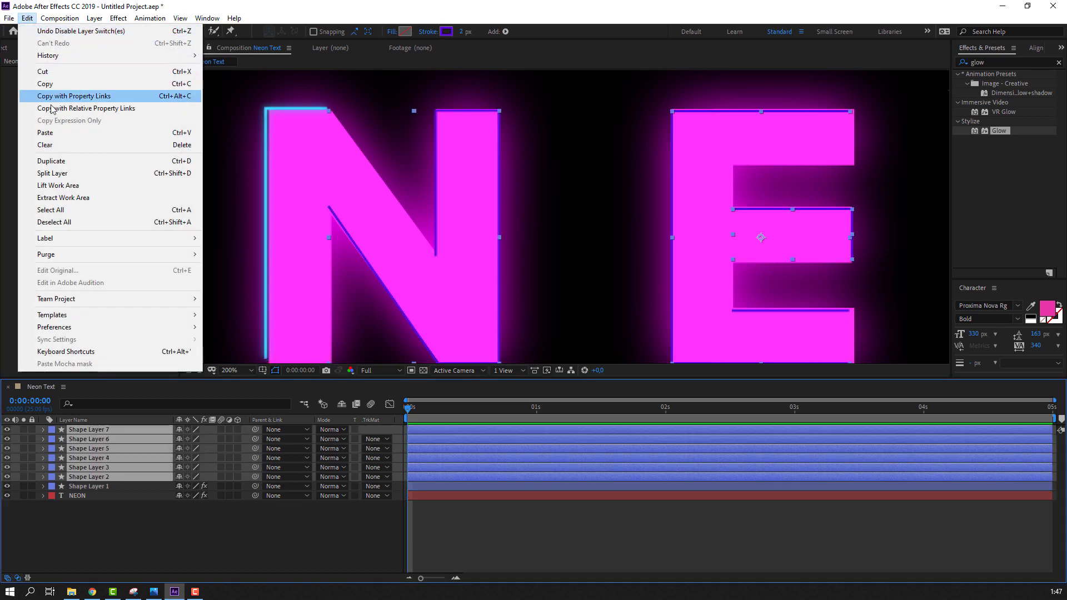
pyautogui.click(56, 136)
pyautogui.click(350, 554)
pyautogui.press(',')
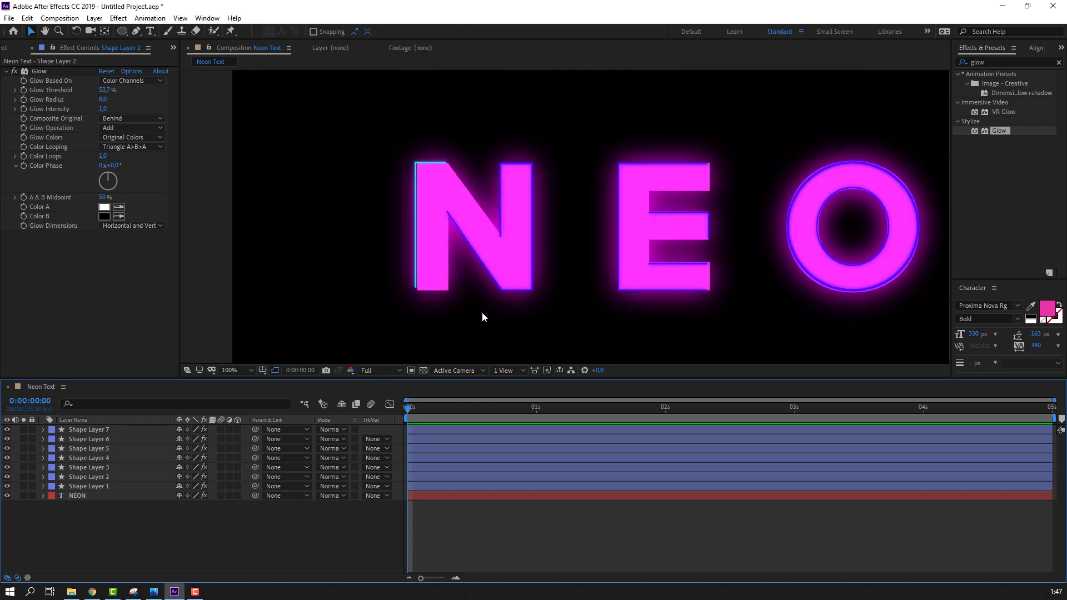
pyautogui.press('.')
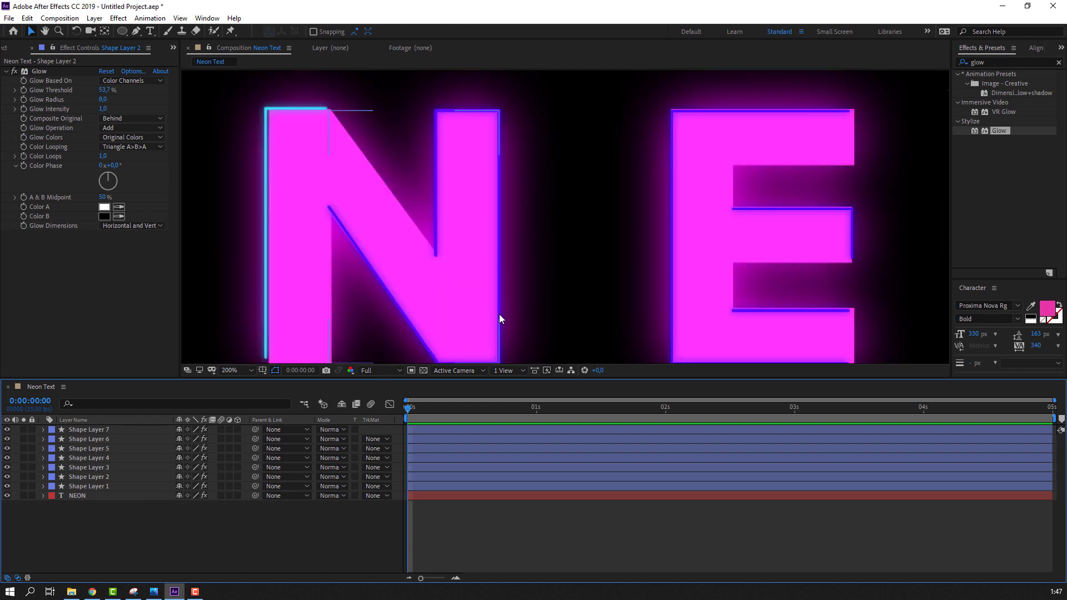
# - Set Shape Layer 2's Glow Threshold to 28.2% and briefly solo the layer to check its glow
pyautogui.click(102, 478)
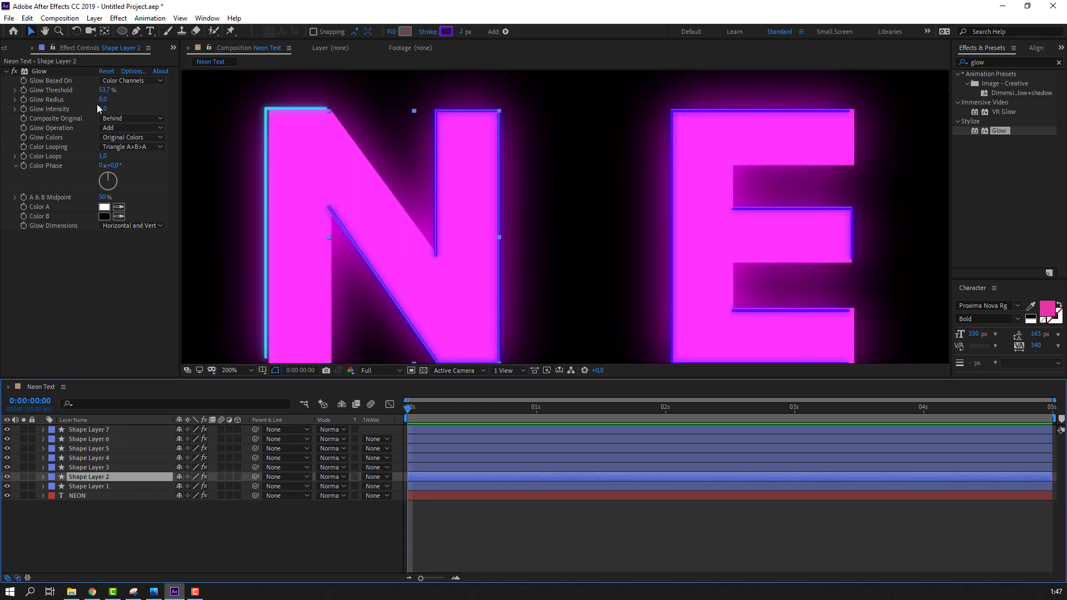
pyautogui.moveTo(103, 91); pyautogui.dragTo(71, 96)
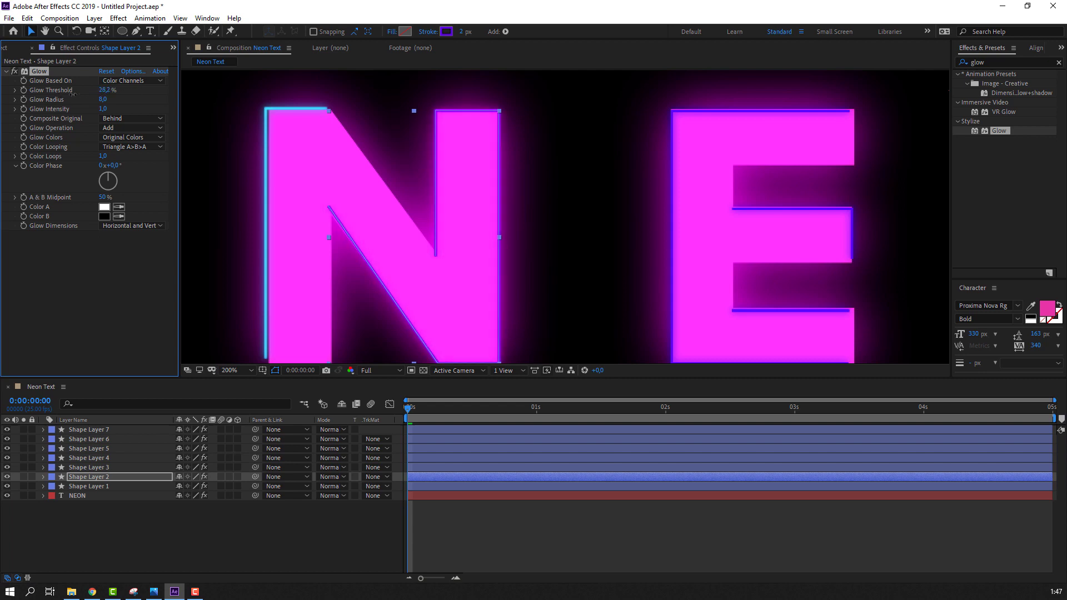
pyautogui.click(25, 478)
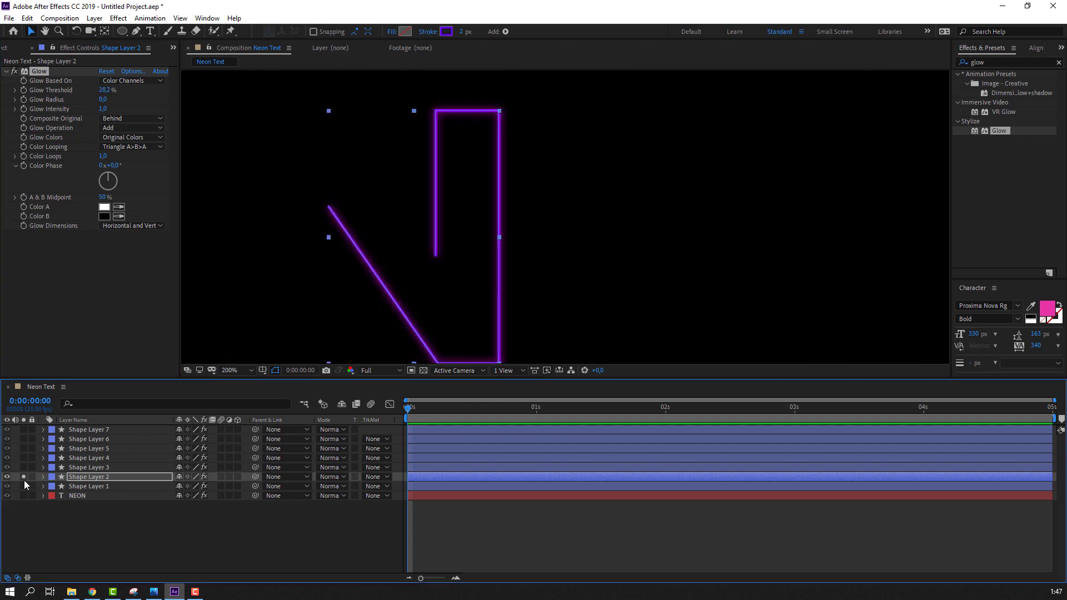
pyautogui.click(24, 477)
# - Copy the hex code of Shape Layer 1's stroke colour, 439BFF, leaving the colour as it is
pyautogui.click(93, 479)
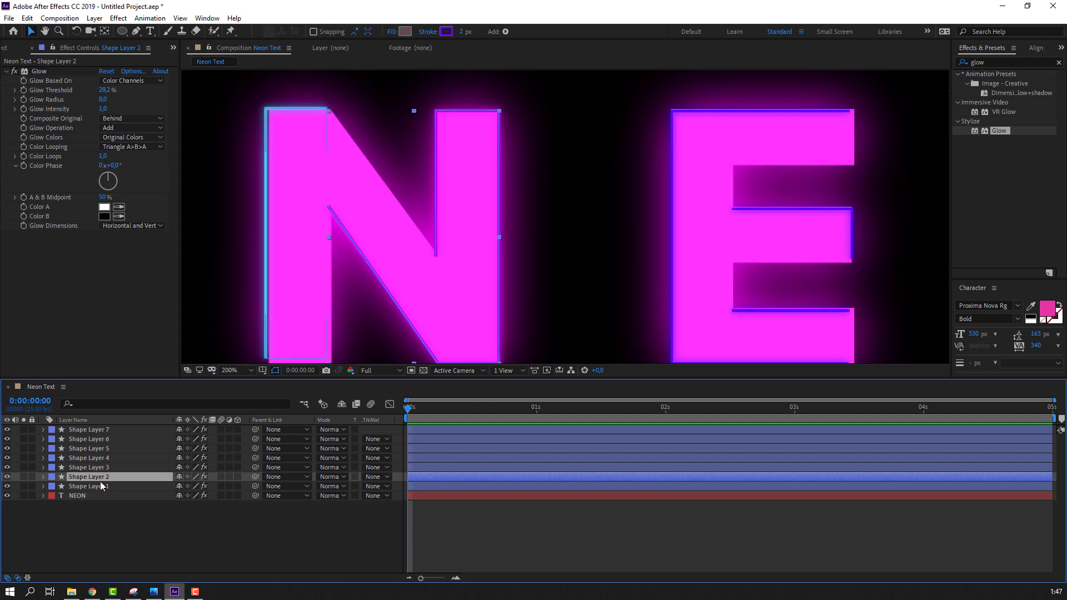
pyautogui.click(102, 485)
pyautogui.click(446, 32)
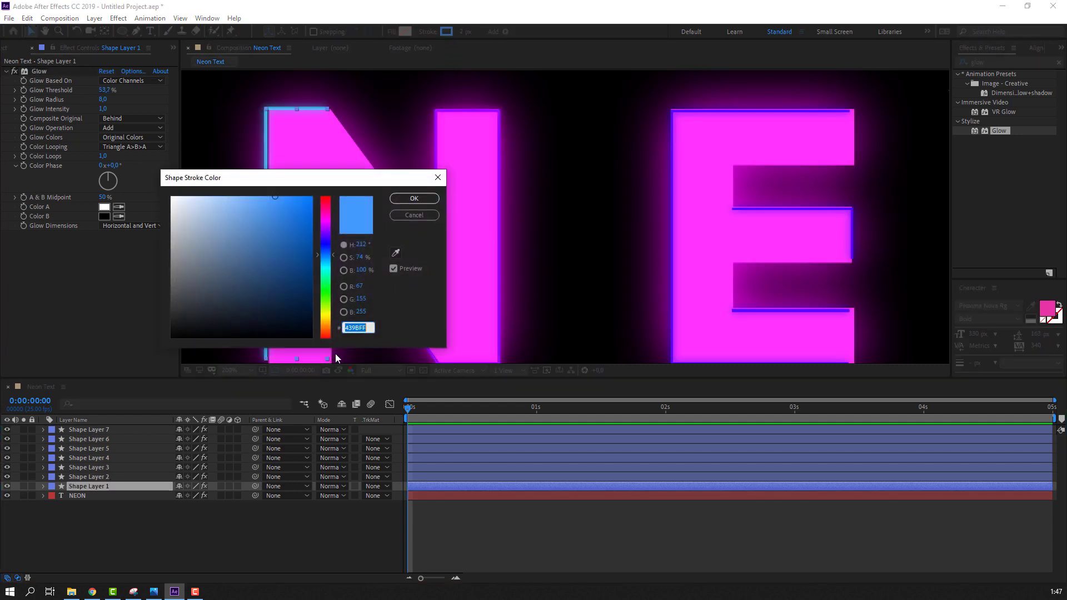
pyautogui.rightClick(348, 328)
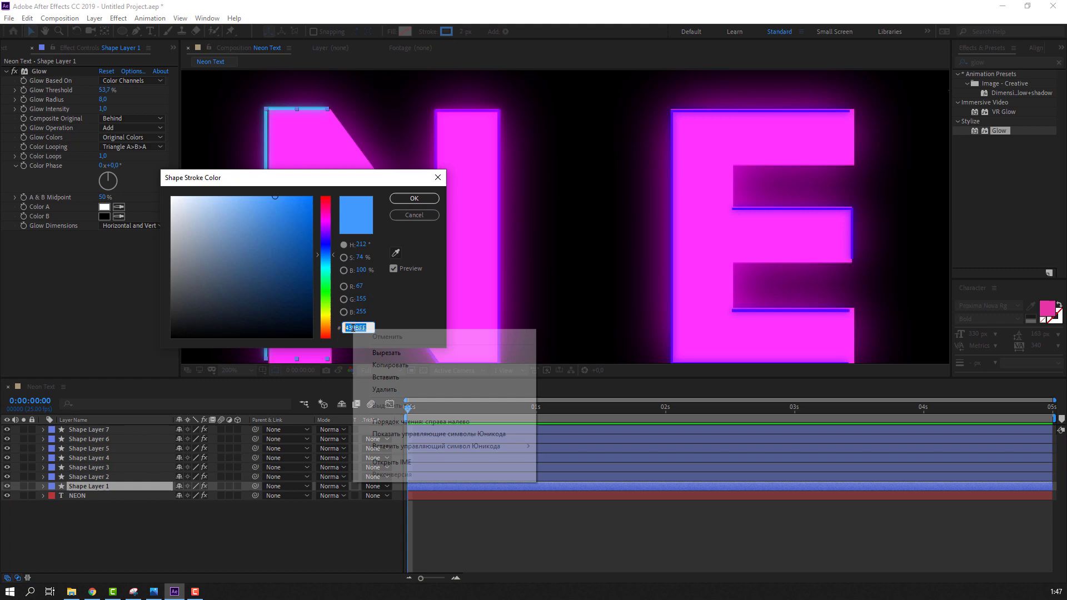
pyautogui.click(391, 365)
pyautogui.click(414, 215)
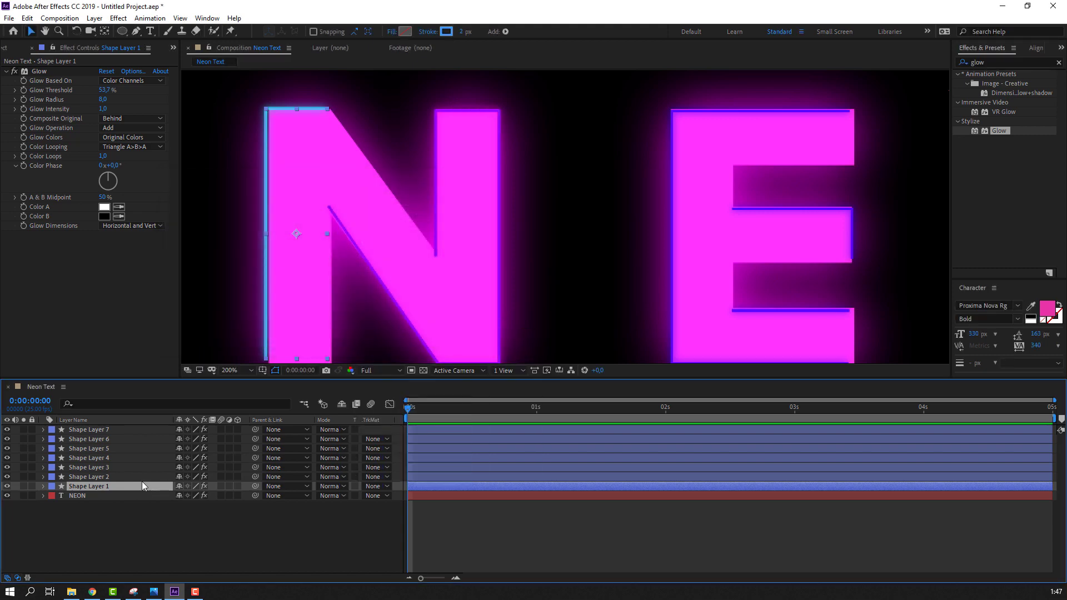
# - Set the stroke colour of Shape Layers 2 through 7 to the copied light blue 439BFF and deselect them
pyautogui.click(107, 476)
pyautogui.keyDown('shift'); pyautogui.click(109, 431); pyautogui.keyUp('shift')
pyautogui.scroll(-2, 615, 194)
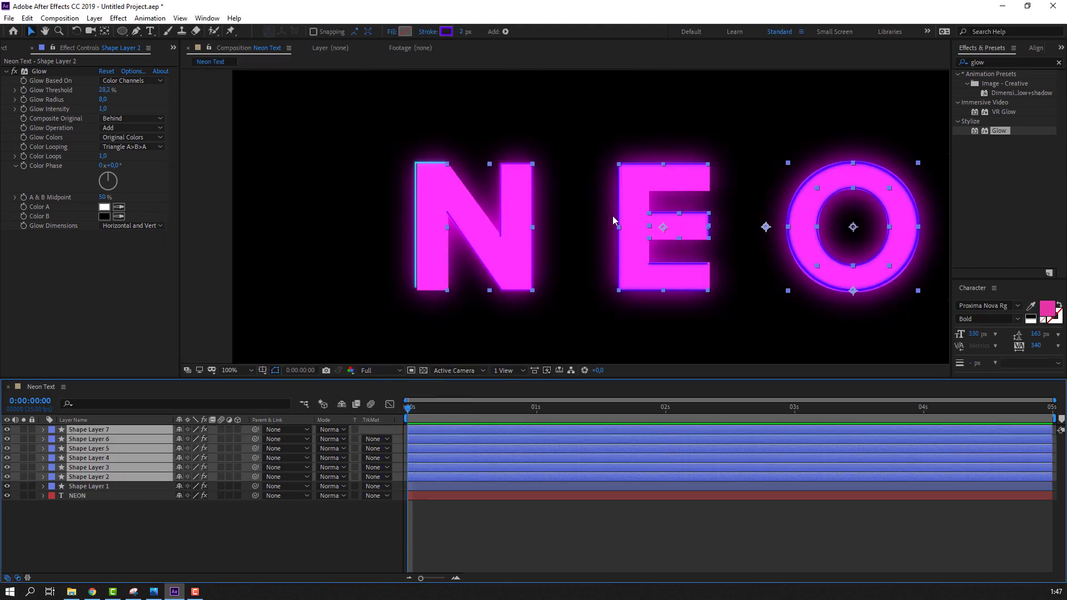
pyautogui.hscroll(3, 612, 216)
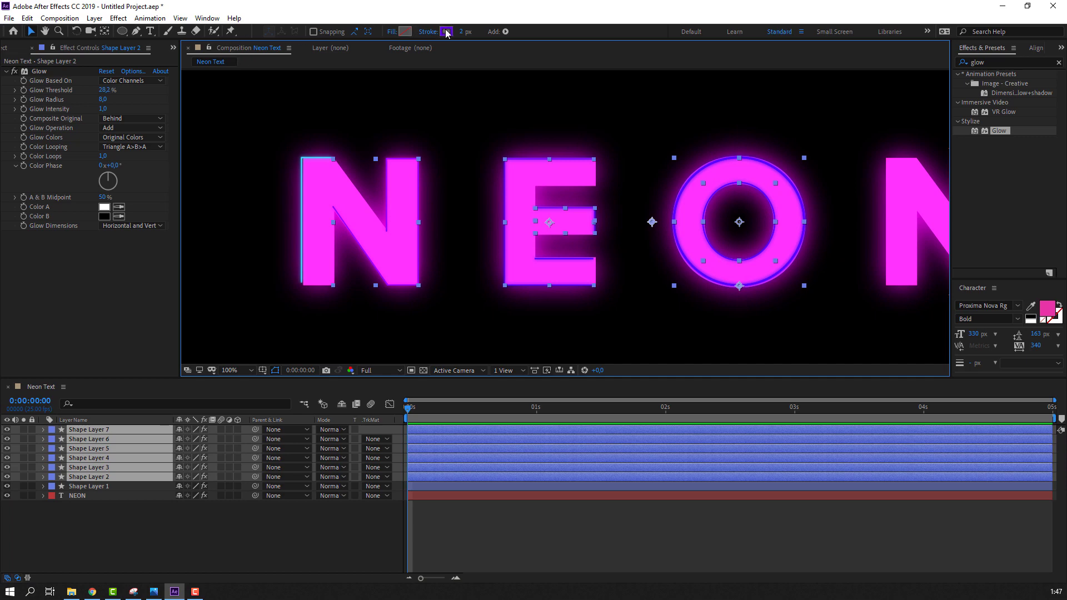
pyautogui.click(446, 32)
pyautogui.hotkey('ctrl', 'v')
pyautogui.click(415, 199)
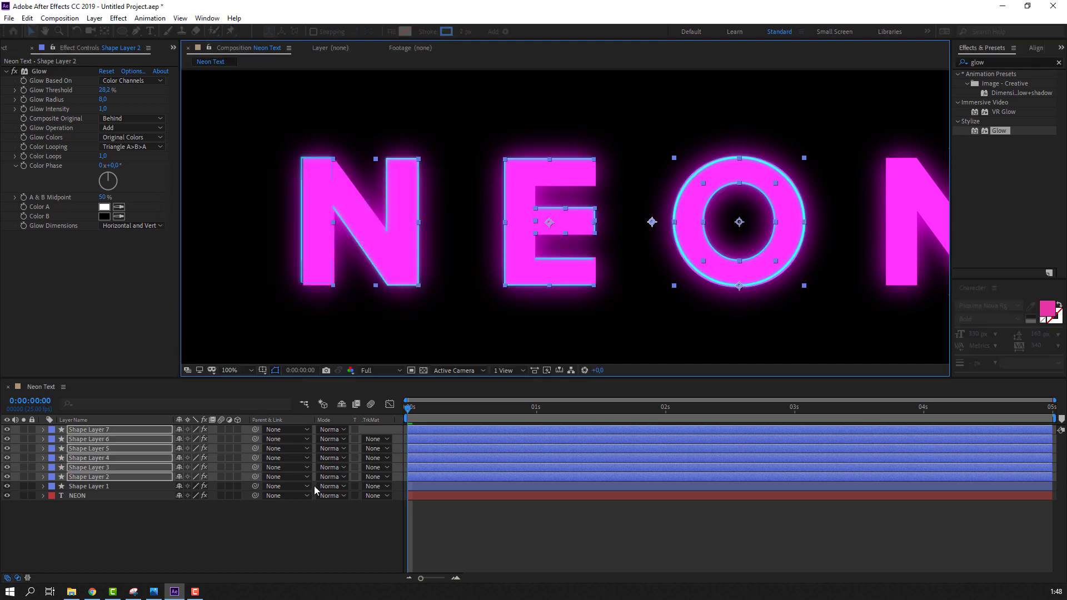
pyautogui.click(316, 521)
pyautogui.scroll(-1, 361, 307)
pyautogui.moveTo(557, 300); pyautogui.dragTo(511, 297)
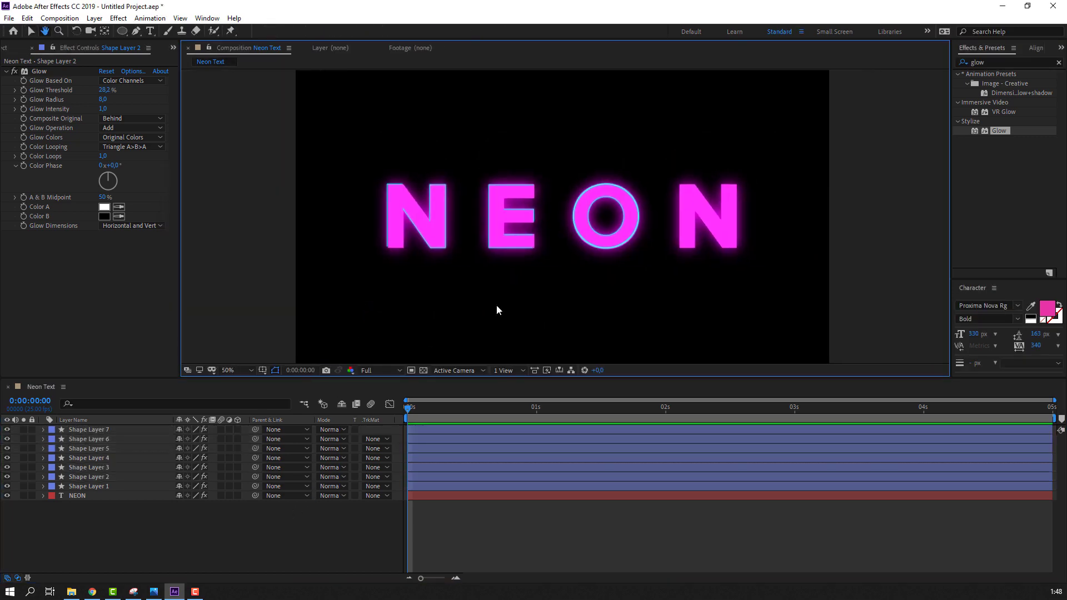
pyautogui.press('F9')
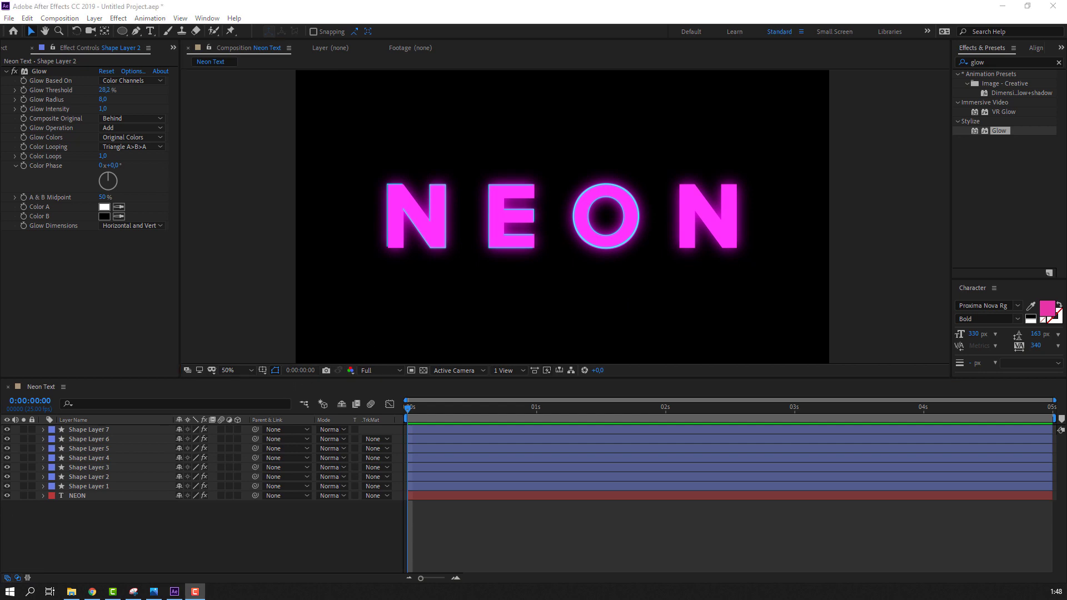
pyautogui.scroll(2, 411, 236)
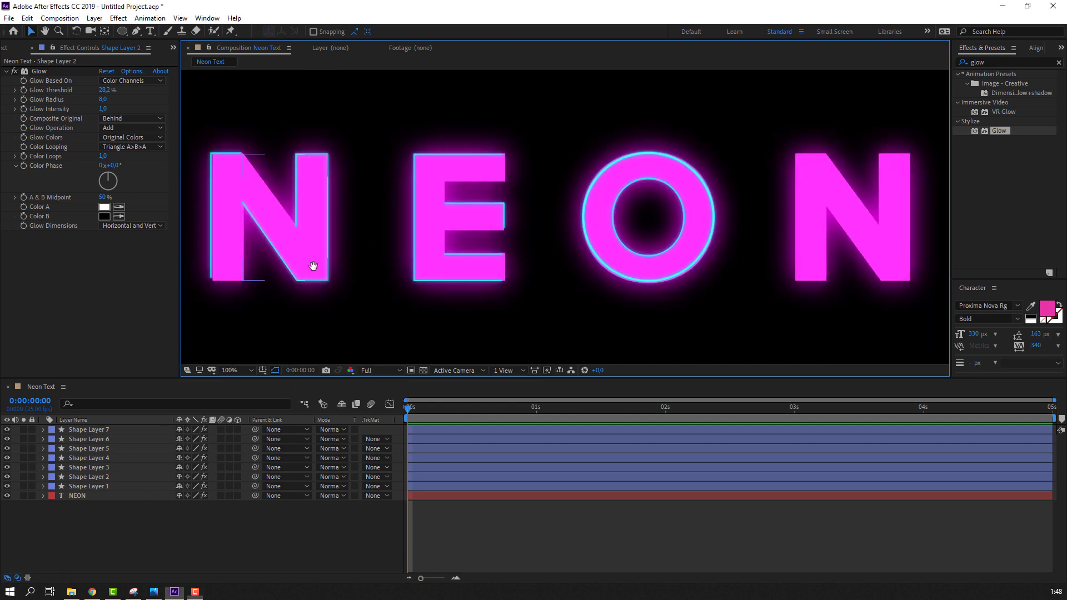
pyautogui.scroll(1, 389, 265)
pyautogui.moveTo(570, 285); pyautogui.dragTo(429, 282)
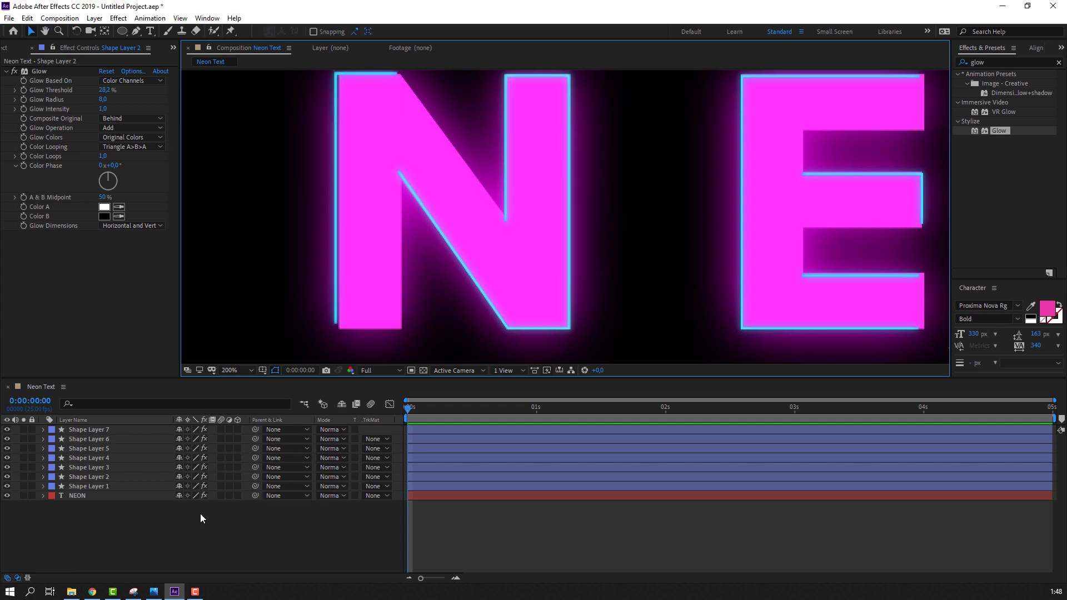
# - Add a Trim Paths operator to Shape Layer 1 and reveal its Start, End and Offset properties
pyautogui.click(88, 486)
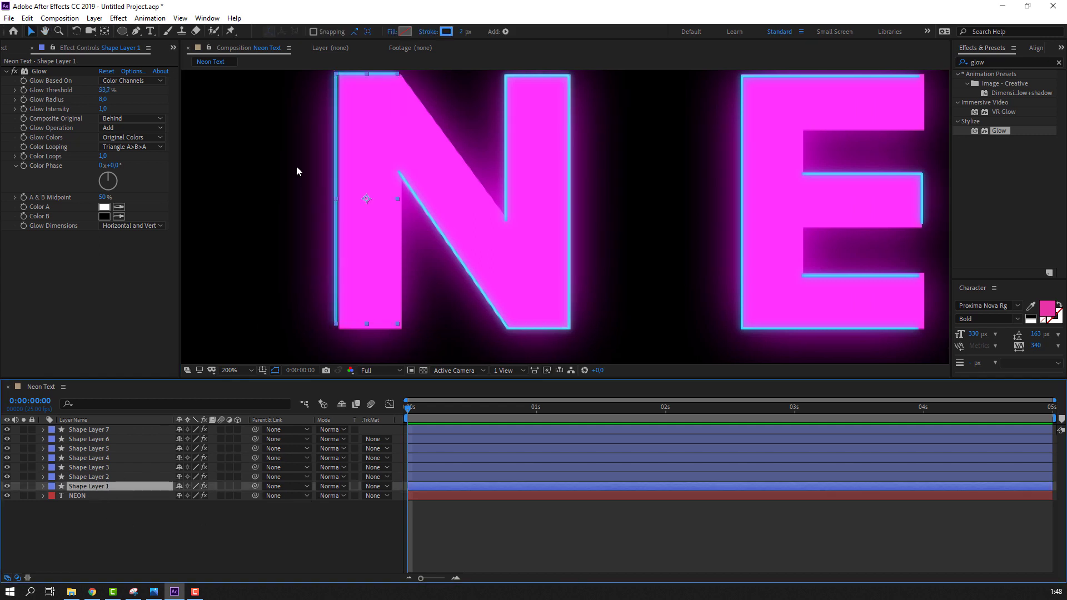
pyautogui.click(505, 31)
pyautogui.click(514, 217)
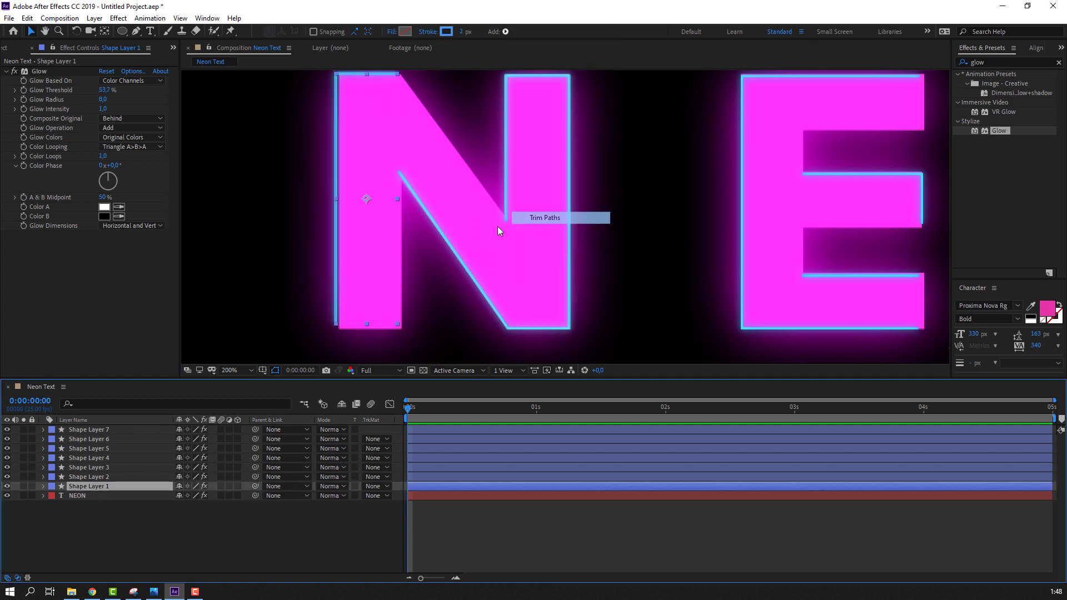
pyautogui.click(62, 516)
pyautogui.scroll(-1, 78, 528)
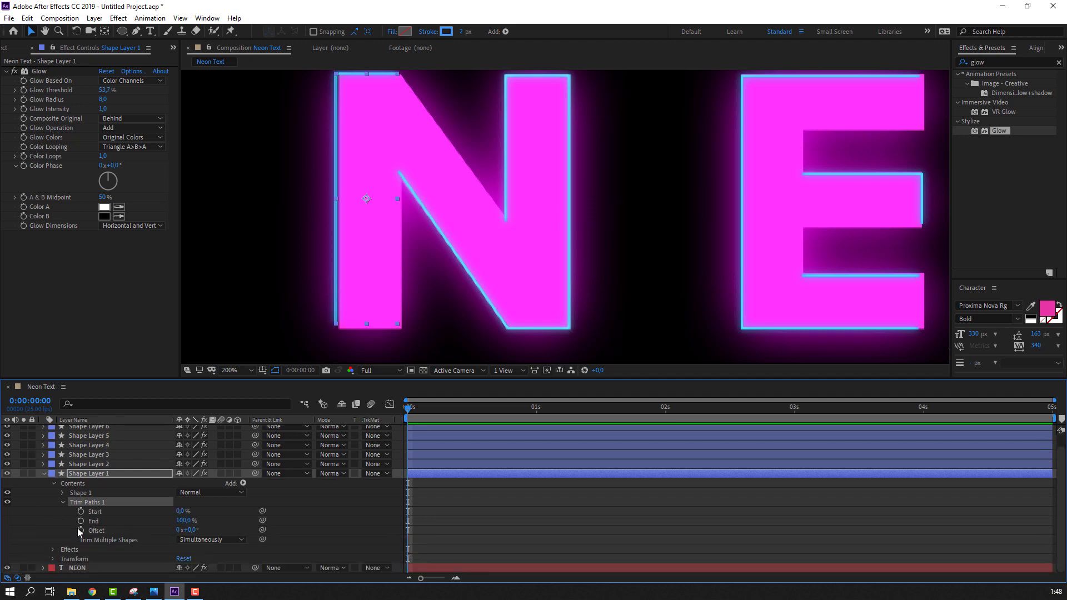
# - Keyframe Shape Layer 1's Trim Paths Start at 100% on the first frame and at 0% on frame 10
pyautogui.moveTo(182, 521)
pyautogui.mouseDown()
pyautogui.moveTo(160, 522)
pyautogui.moveTo(201, 511)
pyautogui.moveTo(453, 506)
pyautogui.mouseUp()
pyautogui.hotkey('ctrl', 'z')
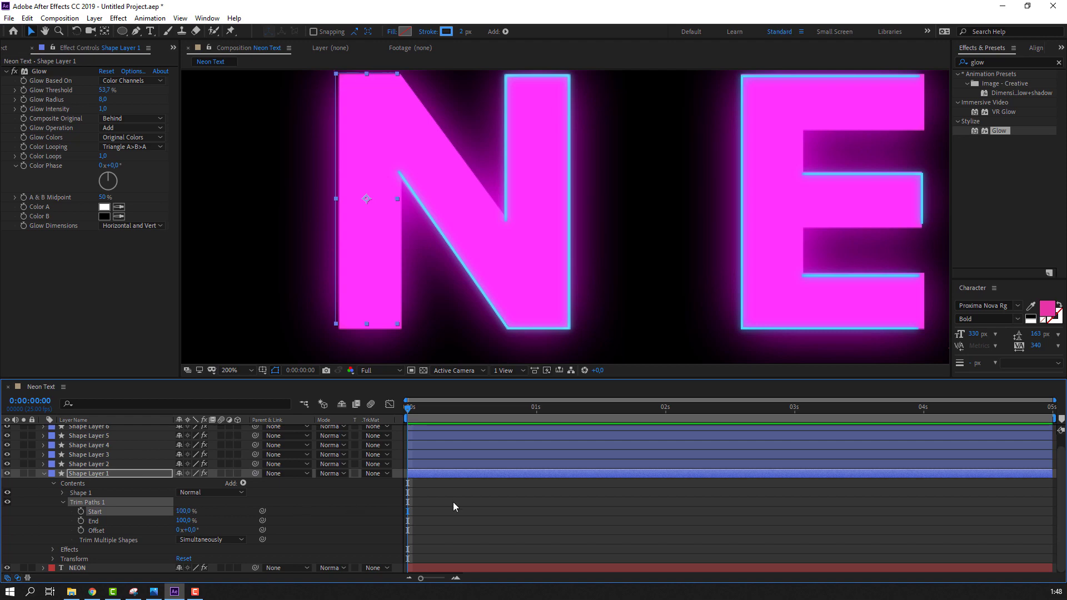
pyautogui.click(81, 511)
pyautogui.hotkey('shift', 'pagedown')
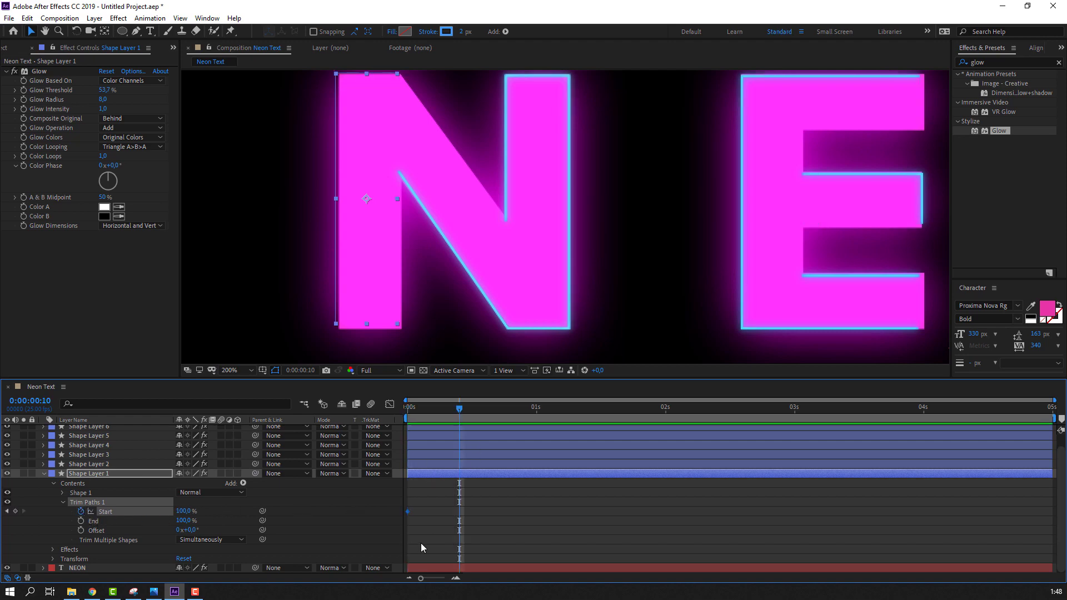
pyautogui.click(299, 529)
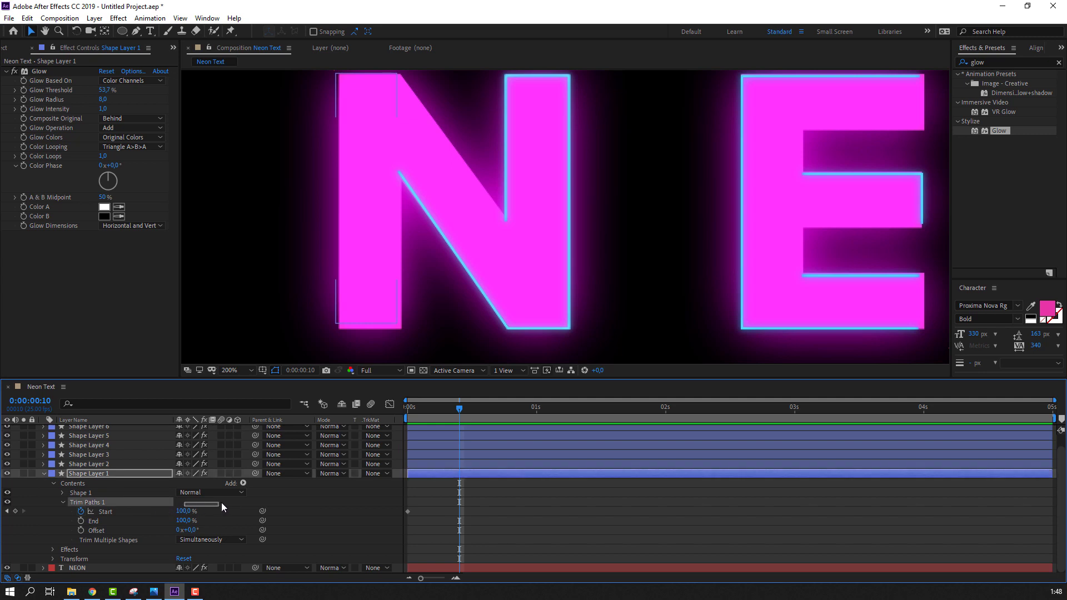
pyautogui.moveTo(183, 511); pyautogui.dragTo(129, 512)
pyautogui.click(594, 521)
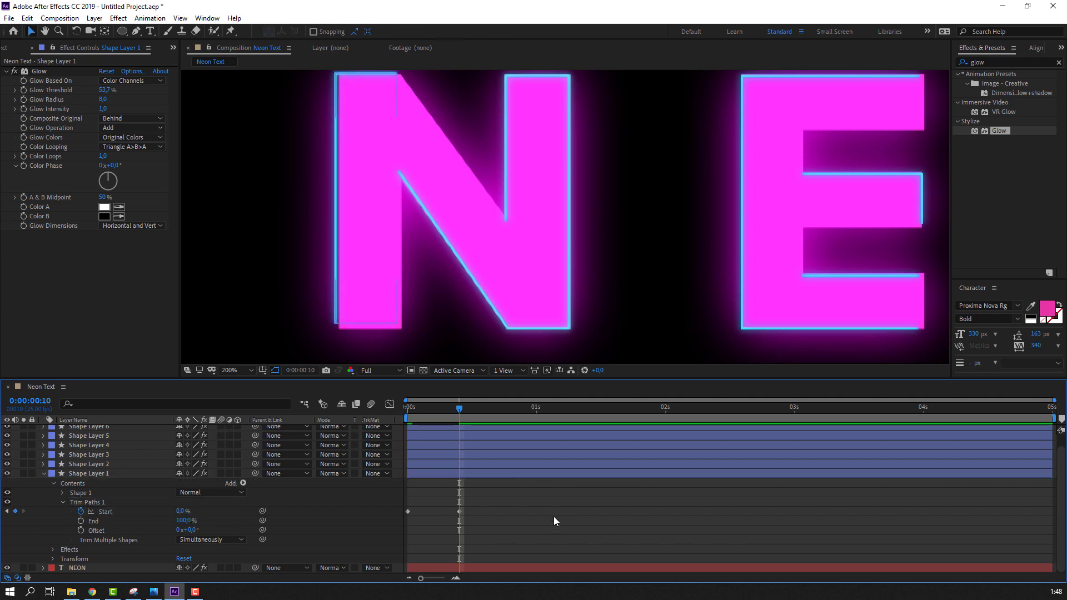
# - Fit the whole composition in the viewer and preview the stroke animation
pyautogui.click(250, 371)
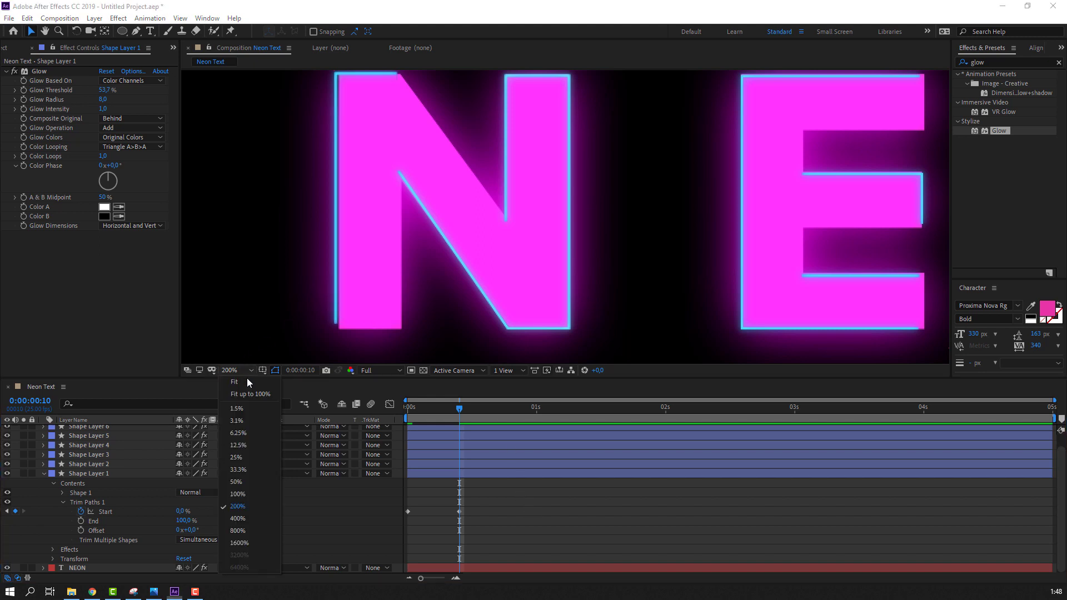
pyautogui.click(248, 382)
pyautogui.press('space')
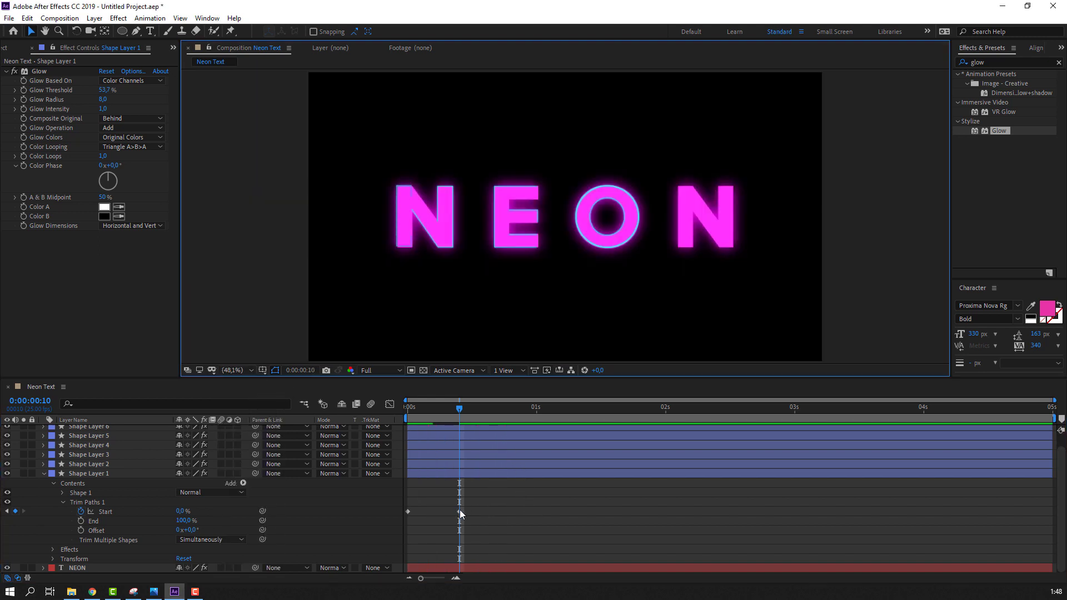
# - Try the 0% Start keyframe at the end of the composition and preview the slower stroke reveal
pyautogui.moveTo(459, 511); pyautogui.dragTo(955, 512)
pyautogui.moveTo(1048, 518); pyautogui.dragTo(1053, 516)
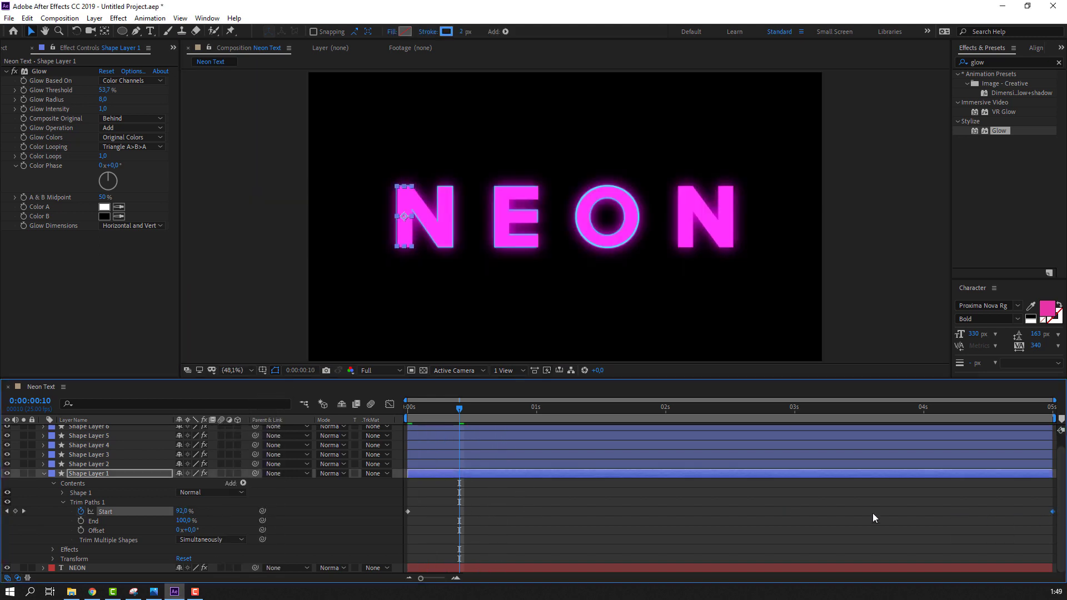
pyautogui.press('space')
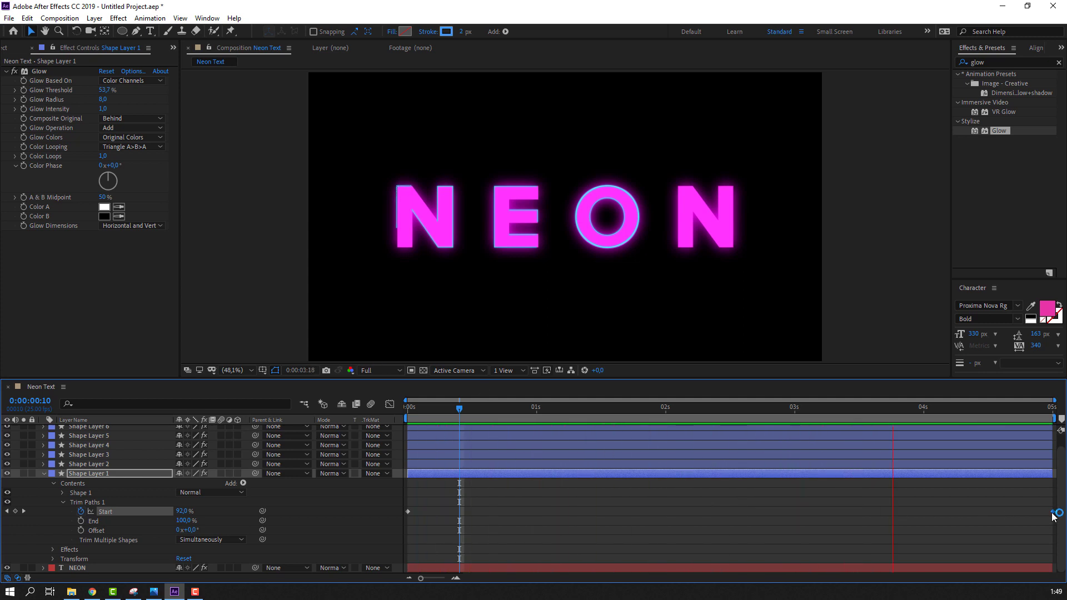
# - Place Shape Layer 1's 0% Start keyframe at 2 seconds and preview the animation
pyautogui.moveTo(1054, 516); pyautogui.dragTo(744, 515)
pyautogui.click(737, 410)
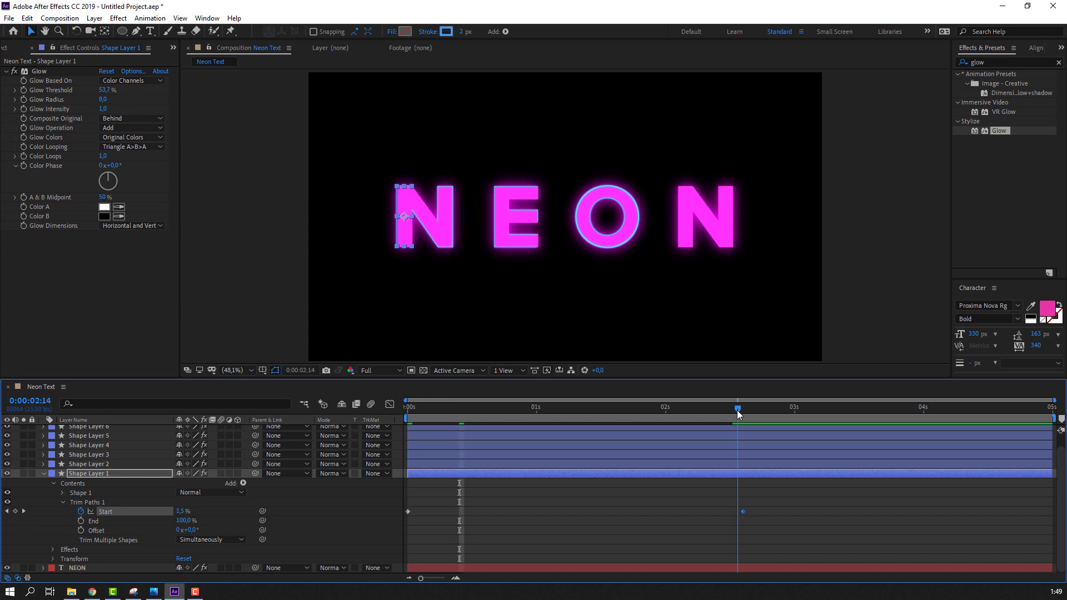
pyautogui.moveTo(736, 410); pyautogui.dragTo(668, 420)
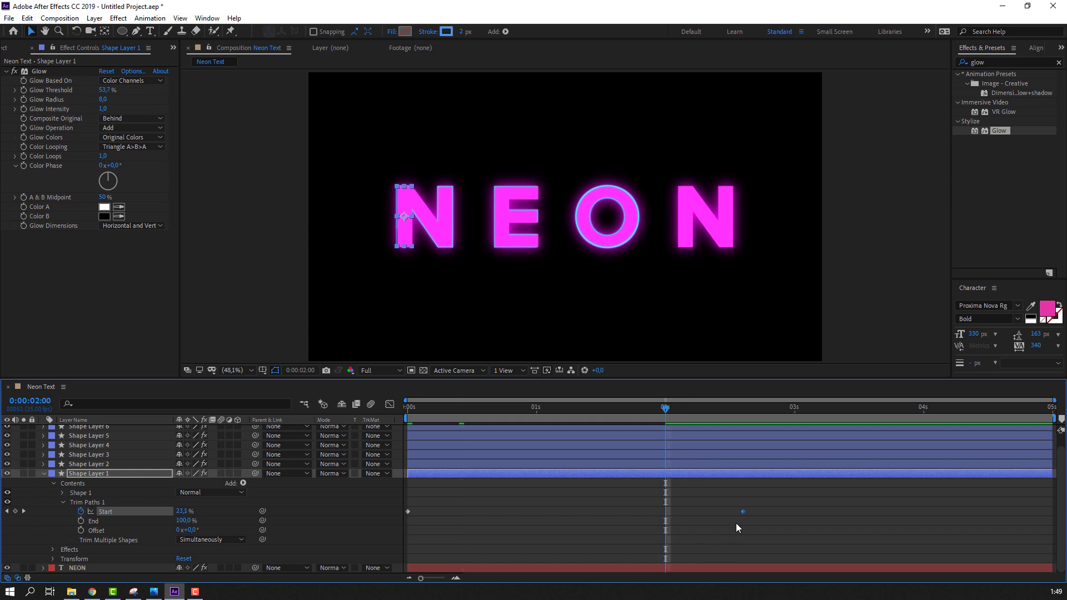
pyautogui.click(719, 510)
pyautogui.press('space')
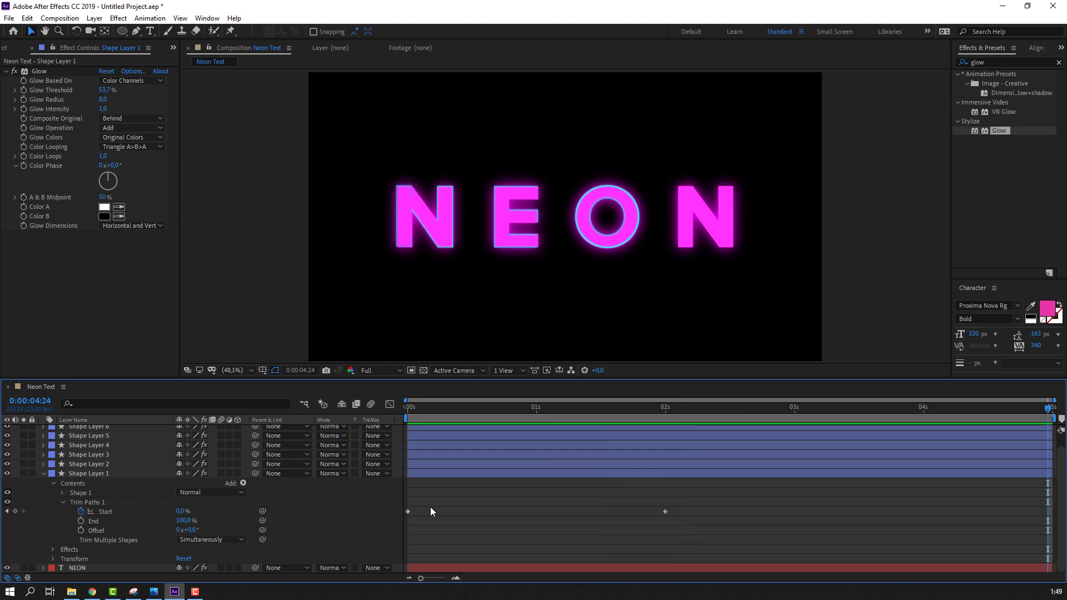
# - Add a Start keyframe of 100% at the composition's last frame, 0:00:04:24, and preview the stroke disappearing
pyautogui.moveTo(180, 514); pyautogui.dragTo(219, 510)
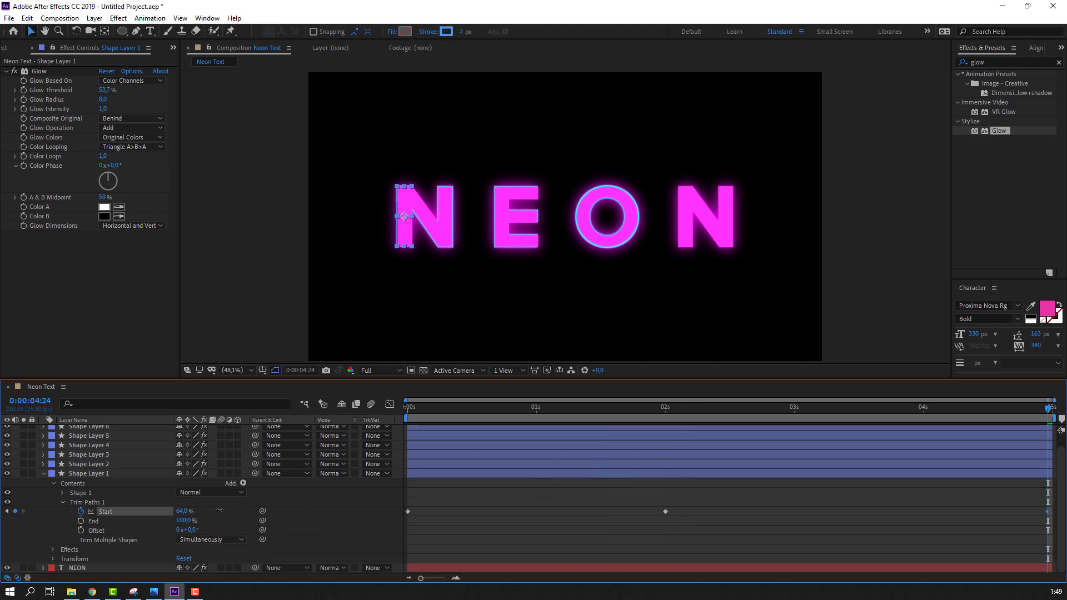
pyautogui.click(563, 482)
pyautogui.press('space')
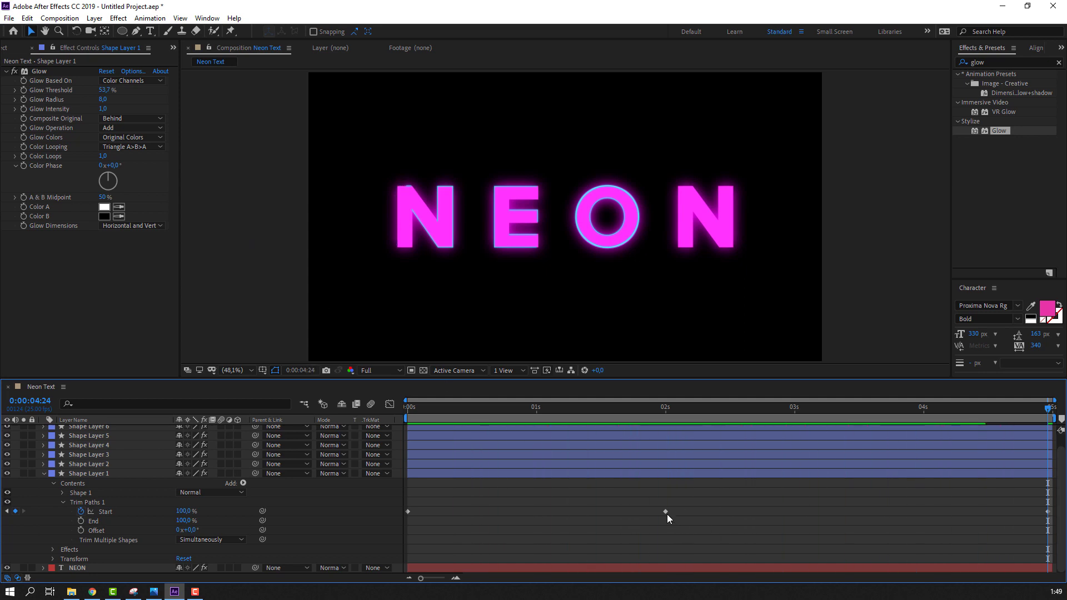
# - Shift Shape Layer 1's middle Start keyframe to about 2:09 and check the timing by playing and scrubbing
pyautogui.moveTo(666, 512); pyautogui.dragTo(712, 512)
pyautogui.click(684, 521)
pyautogui.press('space')
pyautogui.click(562, 412)
pyautogui.press('space')
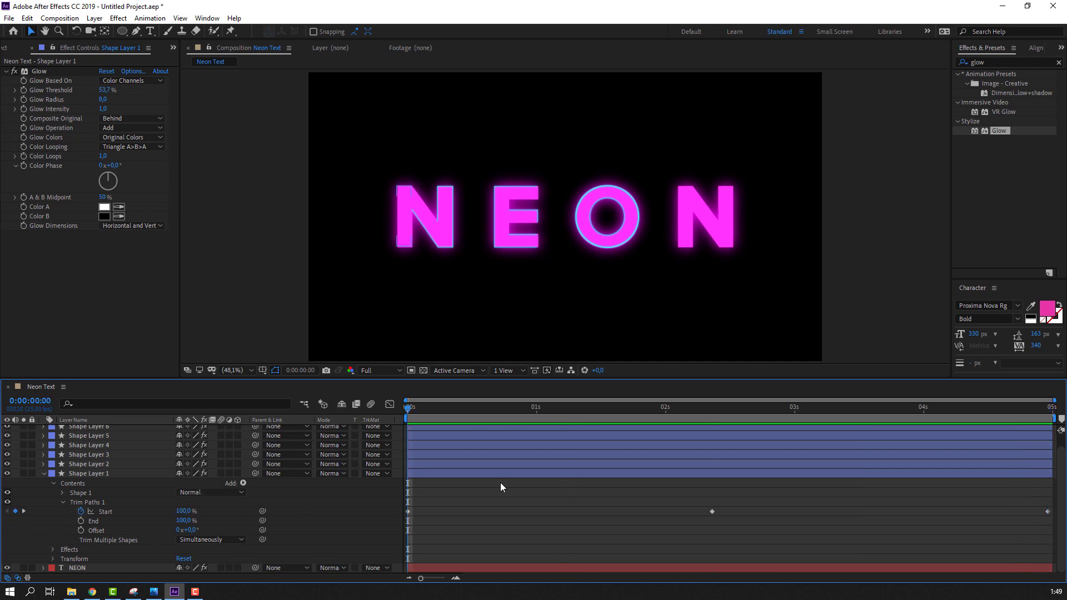
pyautogui.moveTo(408, 407); pyautogui.dragTo(673, 441)
pyautogui.moveTo(757, 435); pyautogui.dragTo(525, 445)
# - Return to the first frame and copy Shape Layer 1's animated Trim Paths 1, collapsing the layer
pyautogui.press('Home')
pyautogui.click(62, 502)
pyautogui.click(91, 515)
pyautogui.rightClick(92, 514)
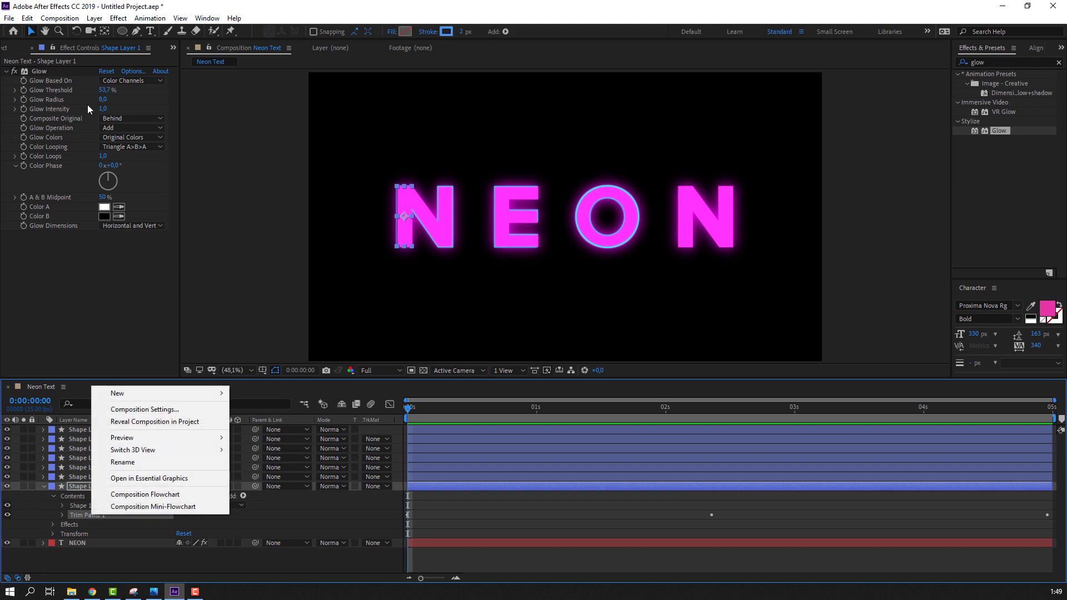
pyautogui.click(26, 18)
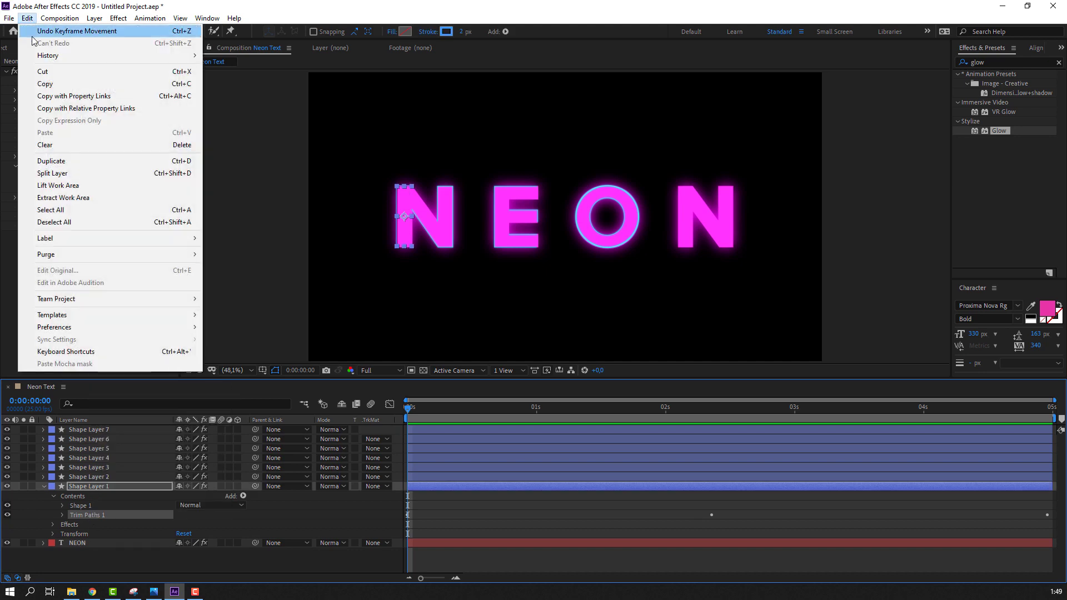
pyautogui.click(55, 83)
pyautogui.click(43, 488)
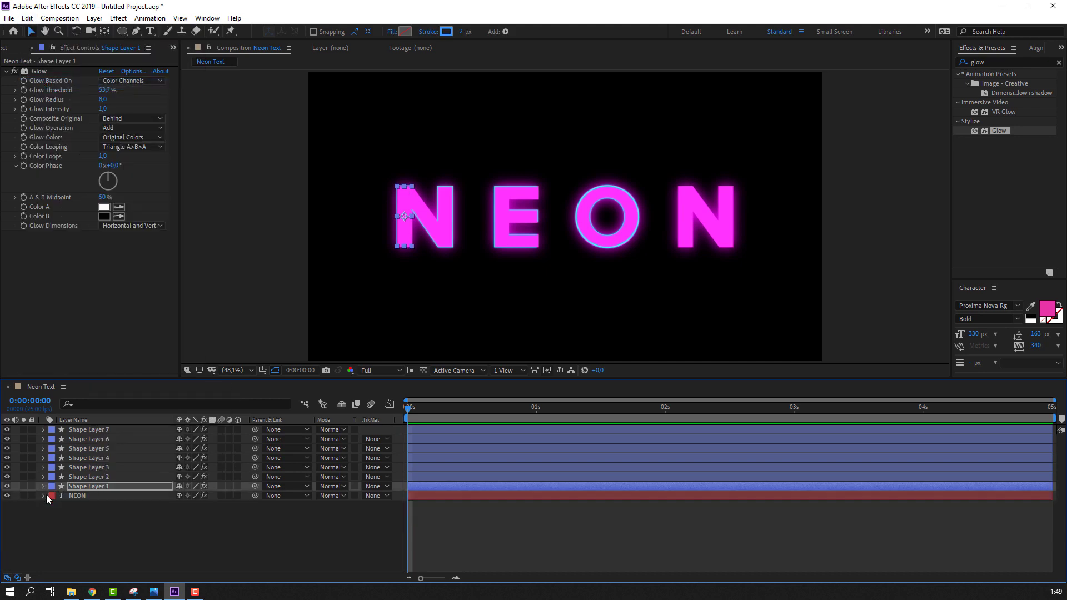
# - Paste the animated Trim Paths onto Shape Layers 2 through 7 and preview all the letter outlines
pyautogui.click(95, 478)
pyautogui.keyDown('shift'); pyautogui.click(98, 433); pyautogui.keyUp('shift')
pyautogui.click(27, 19)
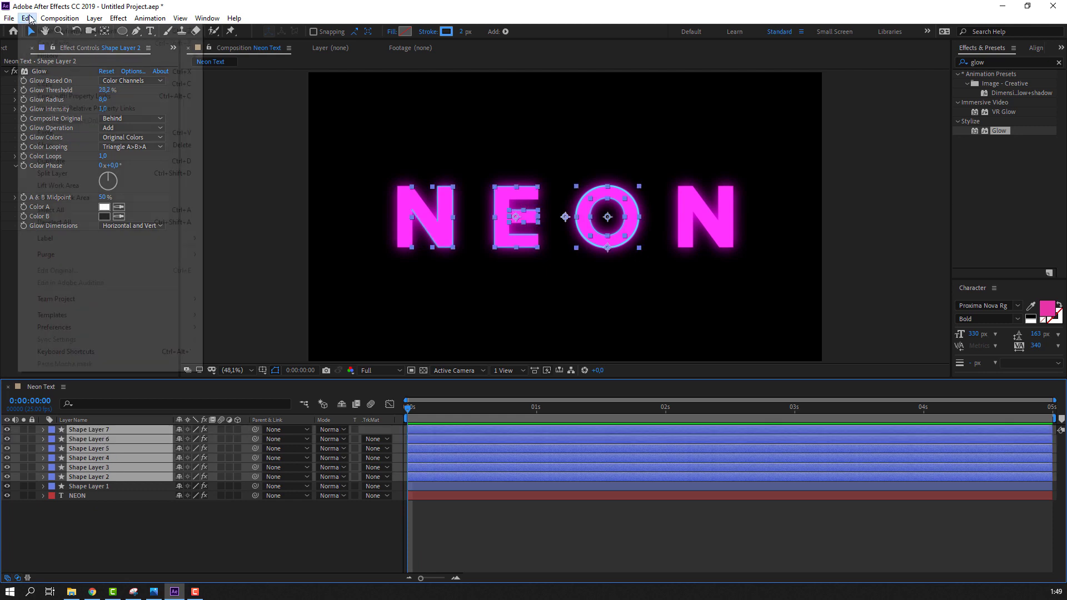
pyautogui.click(50, 133)
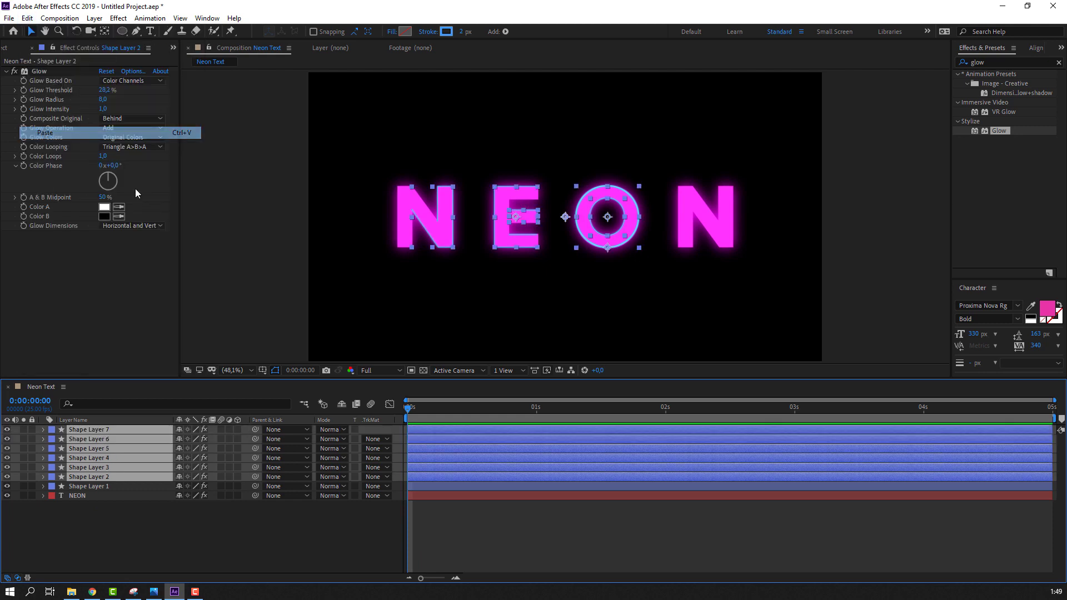
pyautogui.click(505, 536)
pyautogui.press('space')
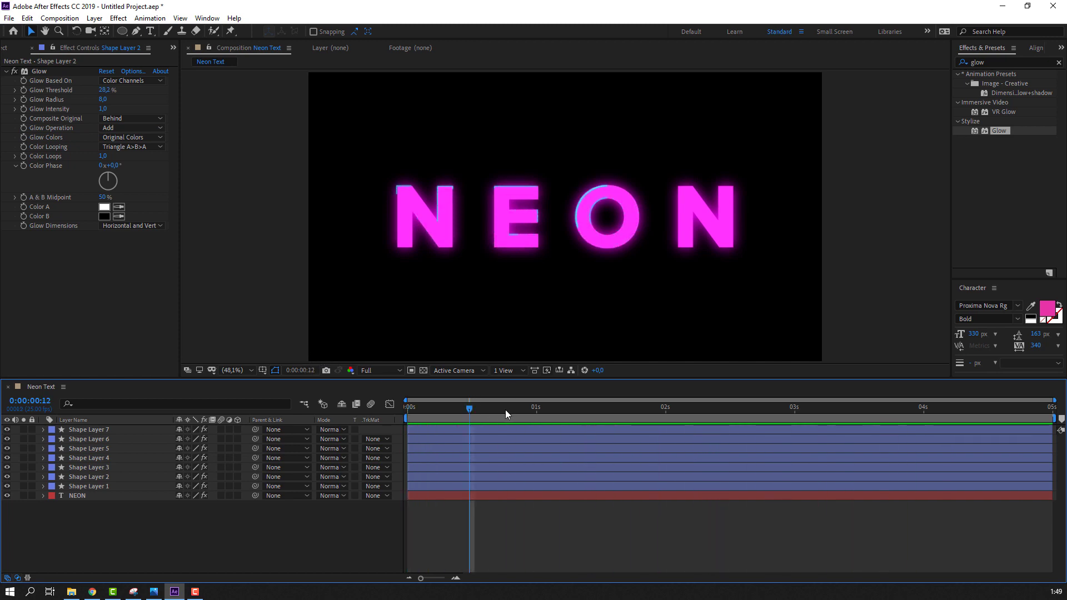
pyautogui.press('space')
# - Duplicate Shape Layers 1 and 2, the first N's outlines, and move the copies to the top of the layer stack
pyautogui.click(101, 486)
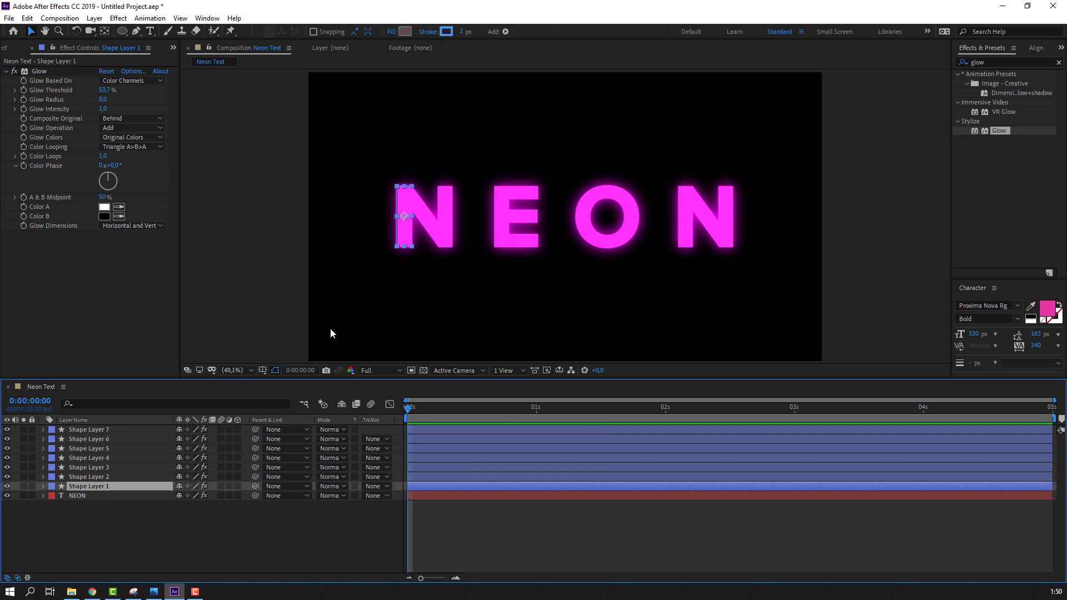
pyautogui.scroll(1, 330, 329)
pyautogui.click(105, 478)
pyautogui.click(105, 487)
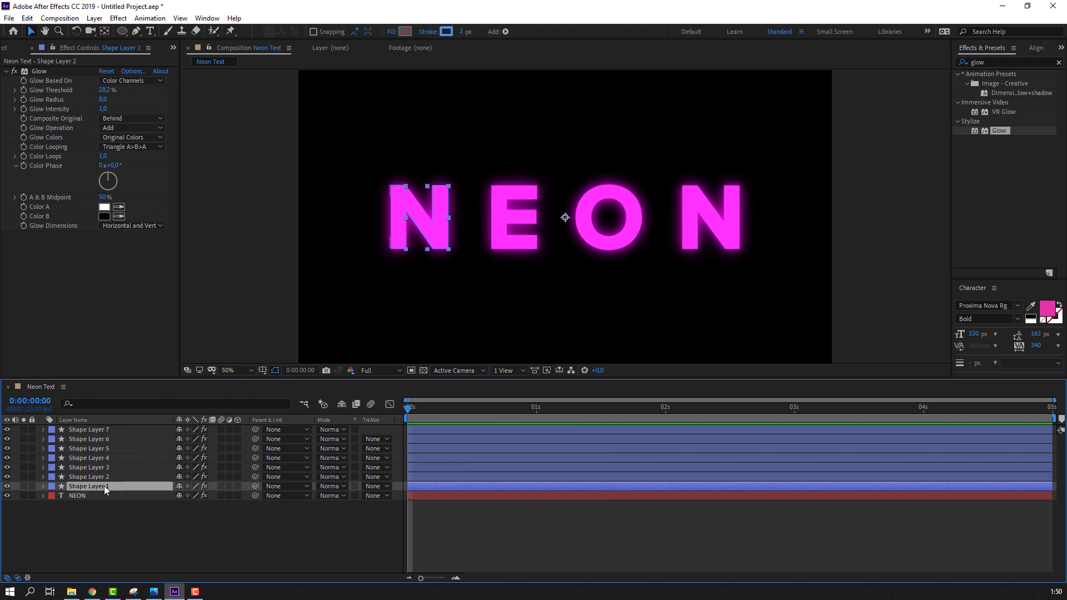
pyautogui.keyDown('shift'); pyautogui.click(107, 478); pyautogui.keyUp('shift')
pyautogui.click(27, 18)
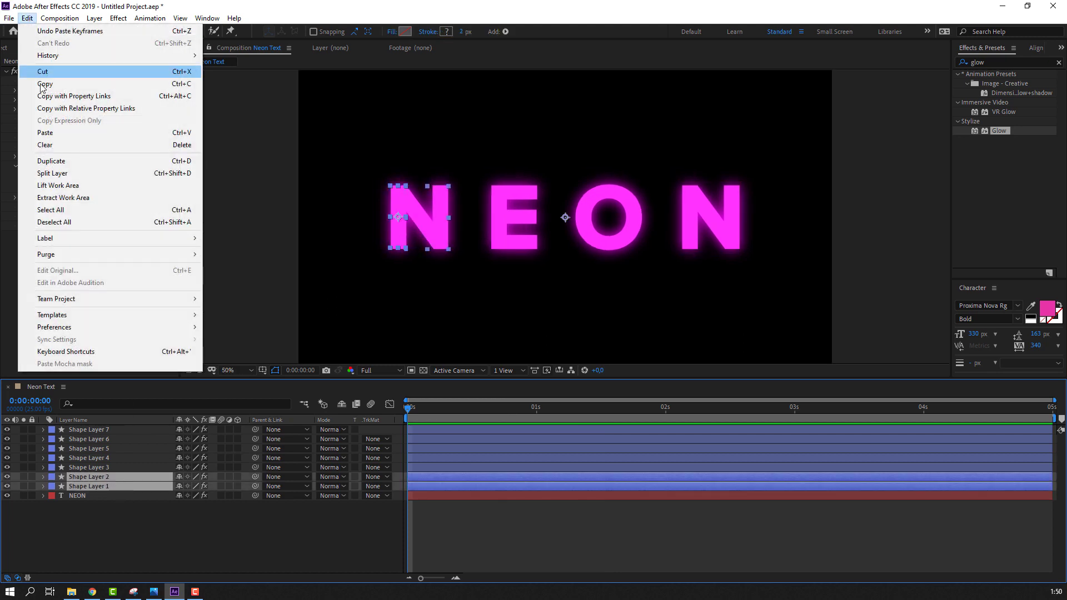
pyautogui.click(50, 160)
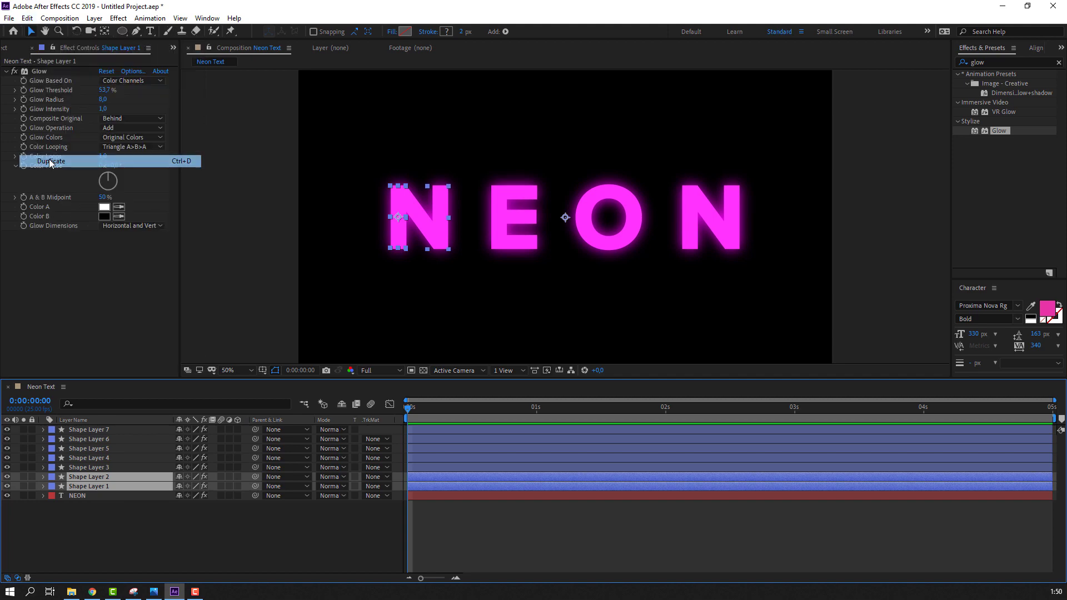
pyautogui.moveTo(103, 478); pyautogui.dragTo(103, 427)
# - Move the duplicated N outlines, Shape Layers 8 and 9, horizontally in large steps towards the last N
pyautogui.hotkey('shift', 'Right')
pyautogui.hotkey('shift', 'Right')
pyautogui.hotkey('shift', 'Right')
pyautogui.hotkey('shift', 'Right')
pyautogui.hotkey('shift', 'Right')
pyautogui.hotkey('shift', 'Right')
pyautogui.hotkey('shift', 'Right')
pyautogui.hotkey('shift', 'Right')
pyautogui.hotkey('shift', 'Right')
pyautogui.hotkey('shift', 'Right')
pyautogui.hotkey('shift', 'Right')
pyautogui.hotkey('shift', 'Right')
pyautogui.hotkey('shift', 'Right')
pyautogui.hotkey('shift', 'Right')
pyautogui.hotkey('shift', 'Right')
pyautogui.hotkey('shift', 'Right')
pyautogui.hotkey('shift', 'Right')
pyautogui.hotkey('shift', 'Right')
pyautogui.hotkey('shift', 'Right')
pyautogui.hotkey('shift', 'Right')
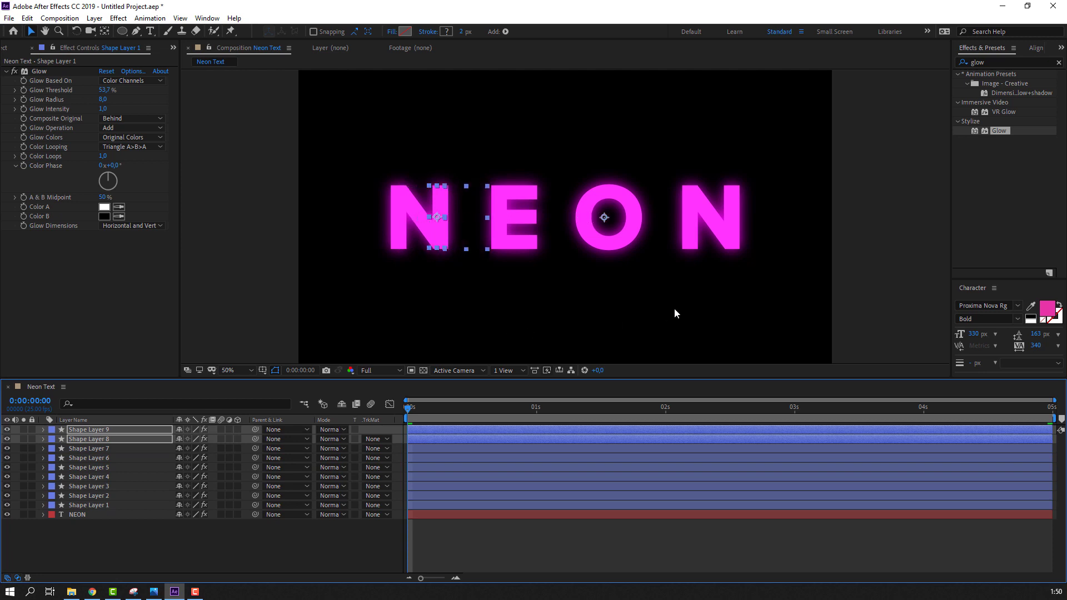
pyautogui.hotkey('shift', 'Right')
pyautogui.press(',')
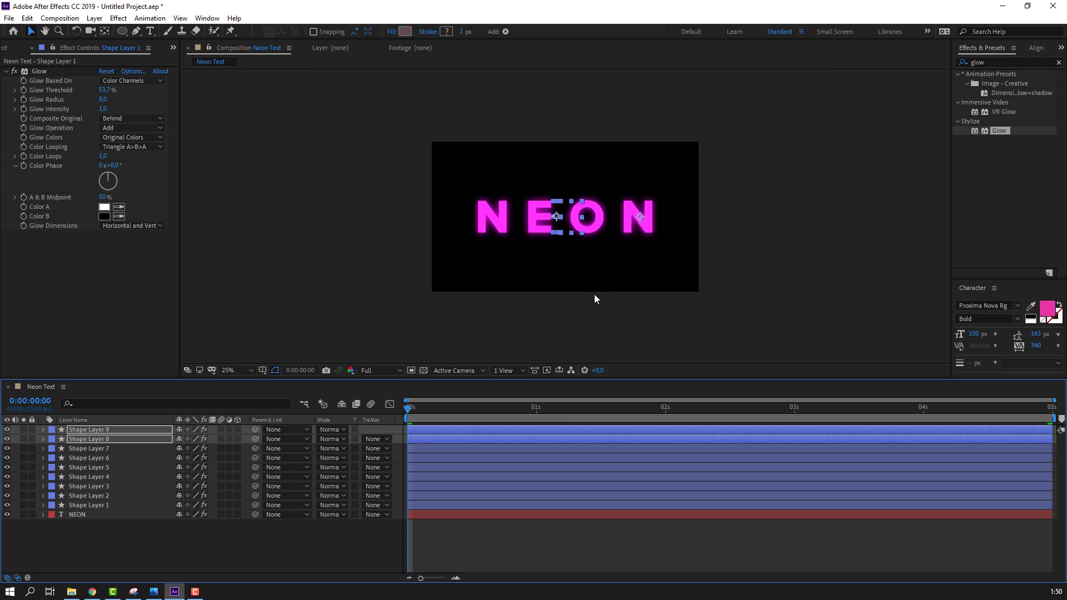
pyautogui.hotkey('shift', 'Right')
pyautogui.hotkey('shift', 'Right')
pyautogui.hotkey('shift', 'Right')
pyautogui.hotkey('shift', 'Right')
pyautogui.hotkey('shift', 'Right')
pyautogui.hotkey('shift', 'Right')
pyautogui.hotkey('shift', 'Right')
pyautogui.hotkey('shift', 'Right')
pyautogui.hotkey('shift', 'Right')
pyautogui.hotkey('shift', 'Right')
pyautogui.hotkey('shift', 'Right')
pyautogui.hotkey('shift', 'Right')
pyautogui.hotkey('shift', 'Right')
pyautogui.hotkey('shift', 'Right')
pyautogui.hotkey('shift', 'Right')
pyautogui.hotkey('shift', 'Right')
pyautogui.hotkey('shift', 'Right')
pyautogui.hotkey('shift', 'Right')
pyautogui.hotkey('shift', 'Right')
pyautogui.hotkey('shift', 'Right')
pyautogui.hotkey('shift', 'Right')
pyautogui.hotkey('shift', 'Right')
pyautogui.hotkey('shift', 'Right')
pyautogui.hotkey('shift', 'Right')
pyautogui.hotkey('shift', 'Right')
pyautogui.hotkey('shift', 'Right')
pyautogui.hotkey('shift', 'Right')
pyautogui.hotkey('shift', 'Right')
pyautogui.hotkey('shift', 'Right')
pyautogui.hotkey('shift', 'Right')
pyautogui.hotkey('shift', 'Right')
pyautogui.hotkey('shift', 'Right')
pyautogui.hotkey('shift', 'Right')
pyautogui.hotkey('shift', 'Right')
pyautogui.hotkey('shift', 'Right')
pyautogui.hotkey('shift', 'Right')
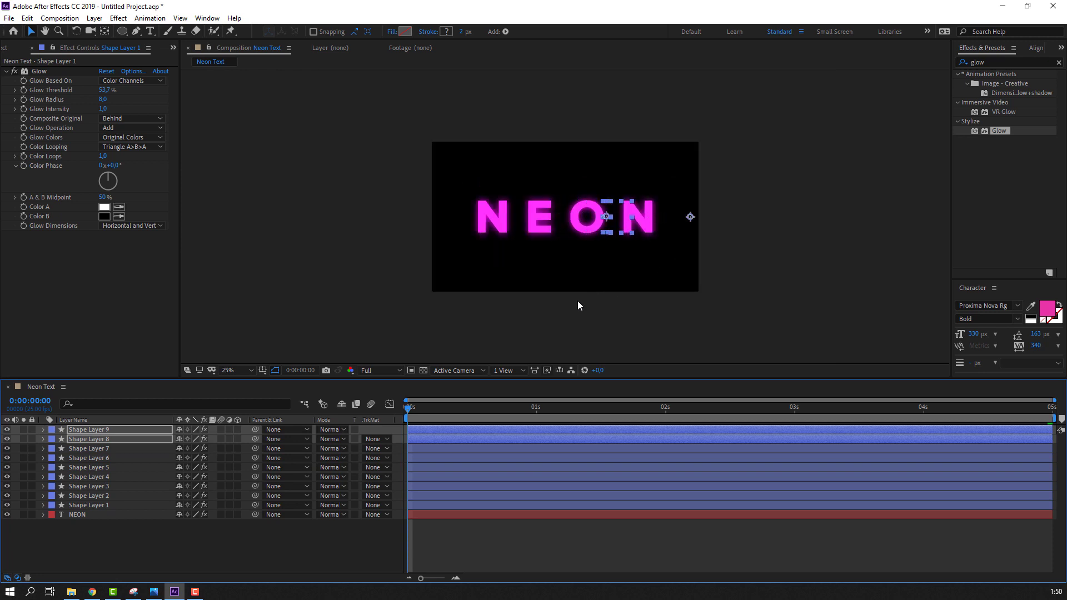
# - Show the strokes at 0:00:02:03, align the duplicated outlines with the last N's edges, and fit the composition in view
pyautogui.moveTo(595, 408); pyautogui.dragTo(682, 408)
pyautogui.scroll(2, 678, 253)
pyautogui.moveTo(741, 260); pyautogui.dragTo(570, 266)
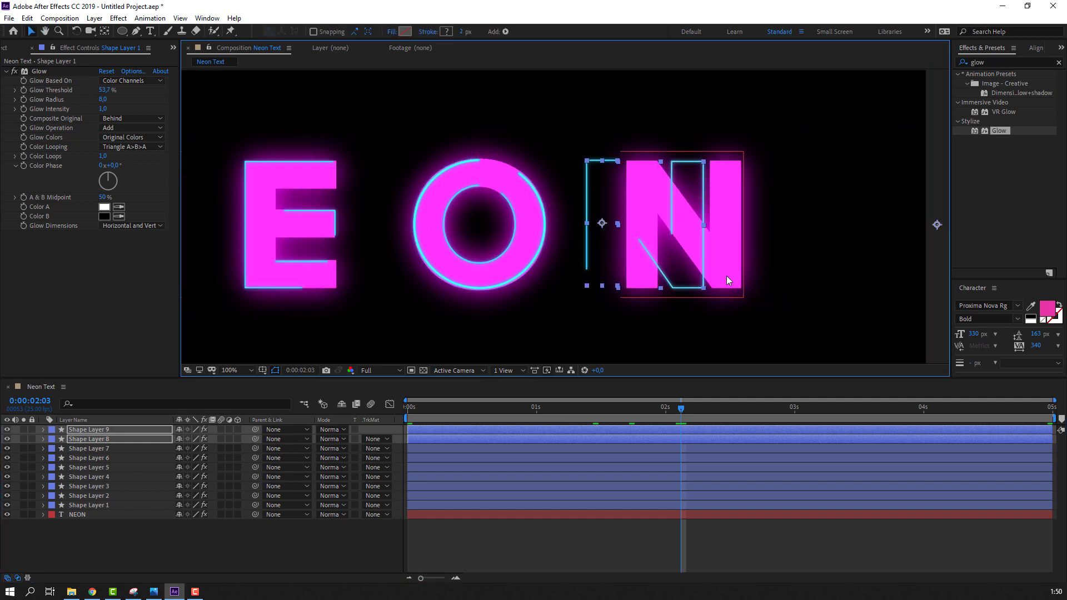
pyautogui.scroll(1, 726, 275)
pyautogui.moveTo(912, 277); pyautogui.dragTo(585, 272)
pyautogui.hotkey('shift', 'Right')
pyautogui.hotkey('shift', 'Right')
pyautogui.hotkey('shift', 'Right')
pyautogui.hotkey('shift', 'Right')
pyautogui.hotkey('shift', 'Right')
pyautogui.hotkey('shift', 'Right')
pyautogui.hotkey('shift', 'Right')
pyautogui.hotkey('shift', 'Right')
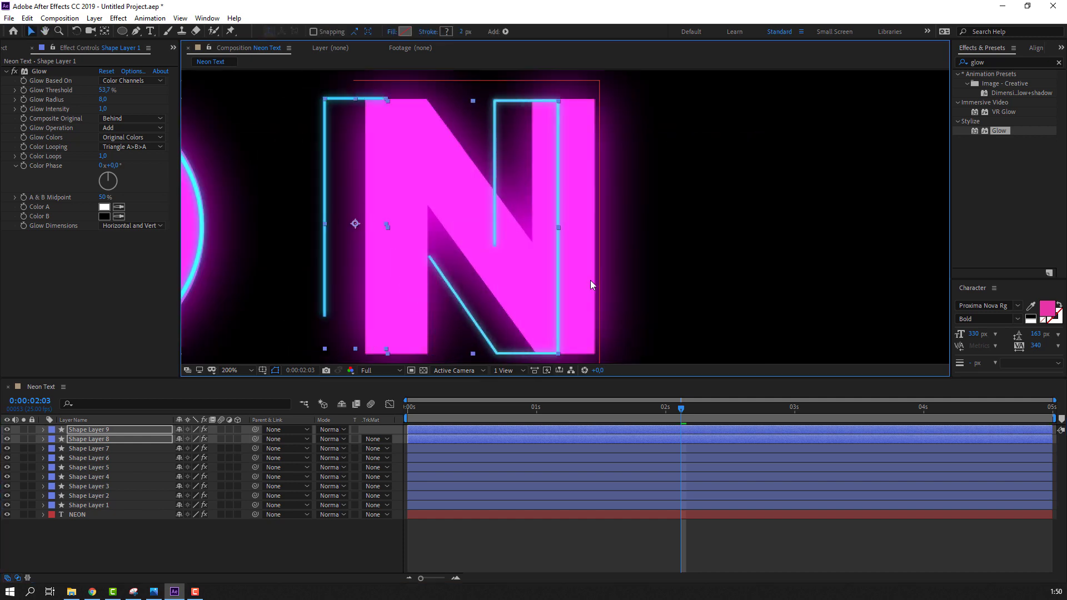
pyautogui.press('Right')
pyautogui.press('Right')
pyautogui.press('Right')
pyautogui.press('Right')
pyautogui.press('Right')
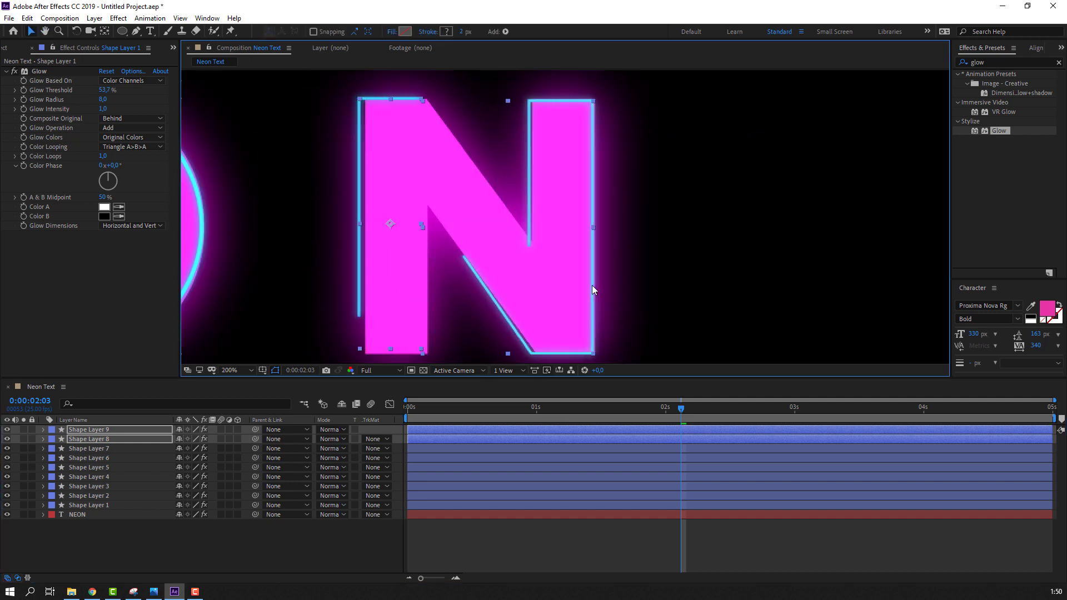
pyautogui.press('Right')
pyautogui.press('Right')
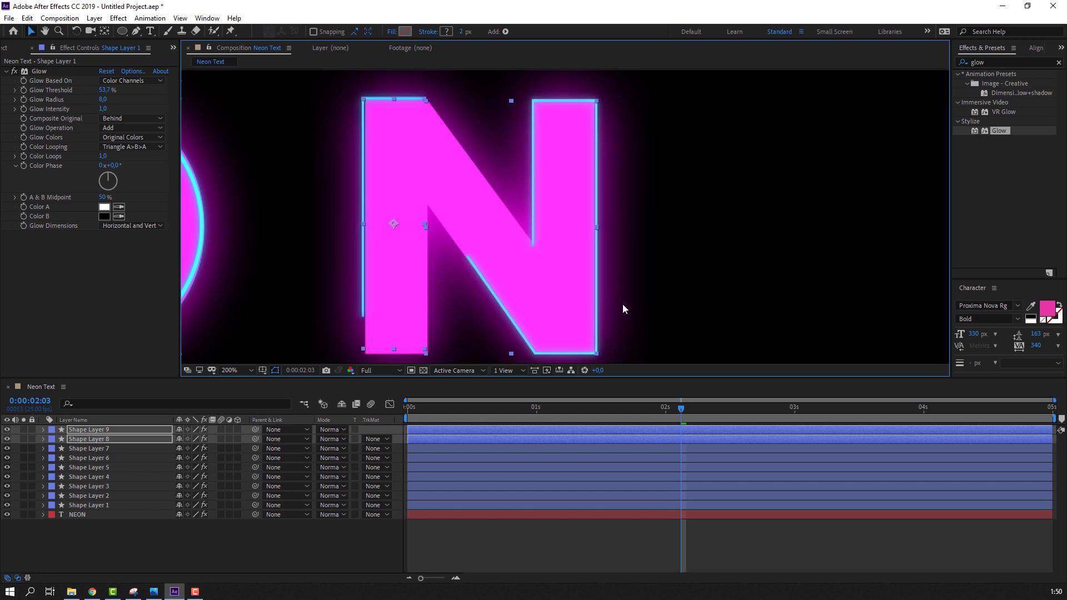
pyautogui.click(230, 371)
pyautogui.click(236, 558)
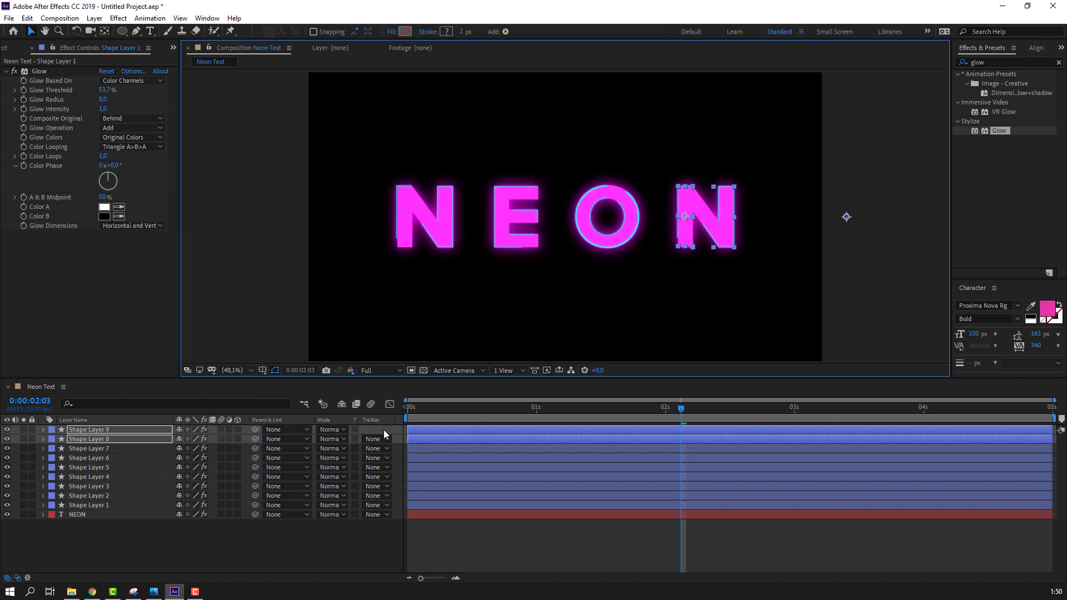
# - Preview the letter outlines from the start, and pre-compose Shape Layers 1 through 9 as "Light 01"
pyautogui.click(513, 538)
pyautogui.moveTo(640, 417); pyautogui.dragTo(352, 434)
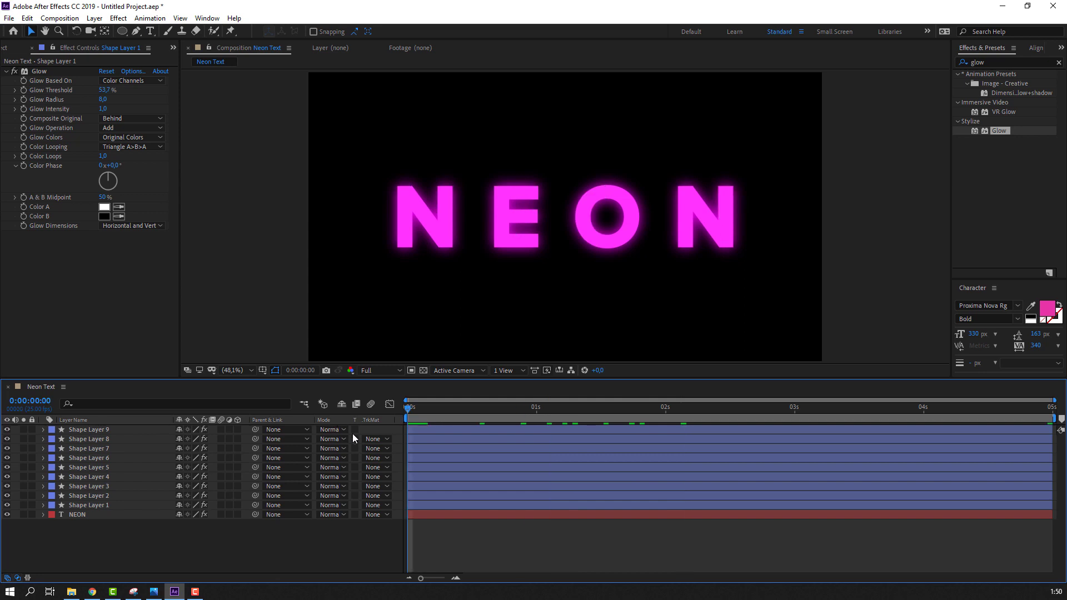
pyautogui.press('space')
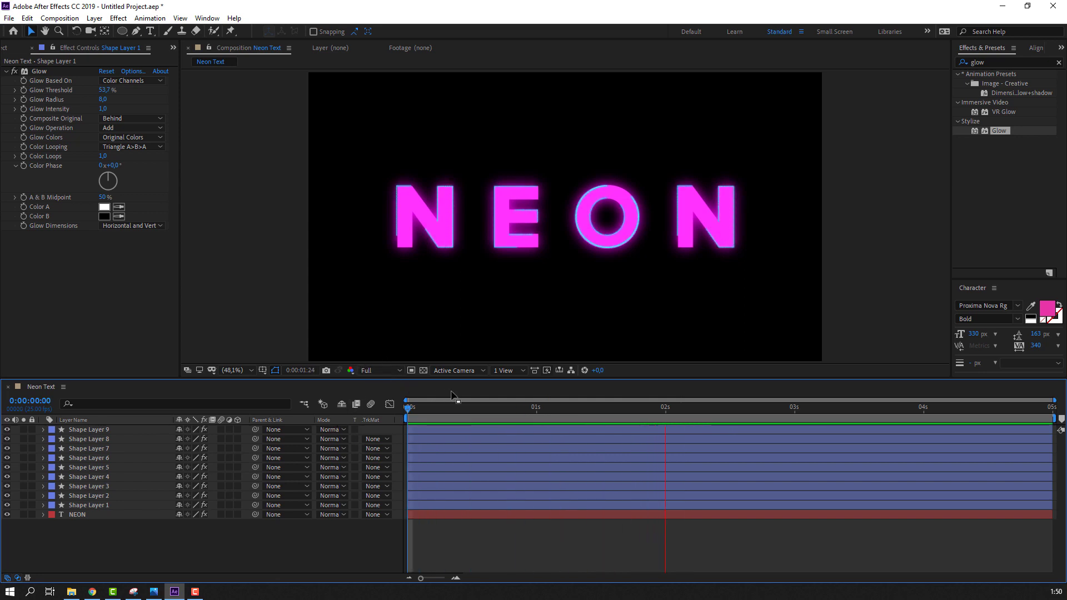
pyautogui.press('space')
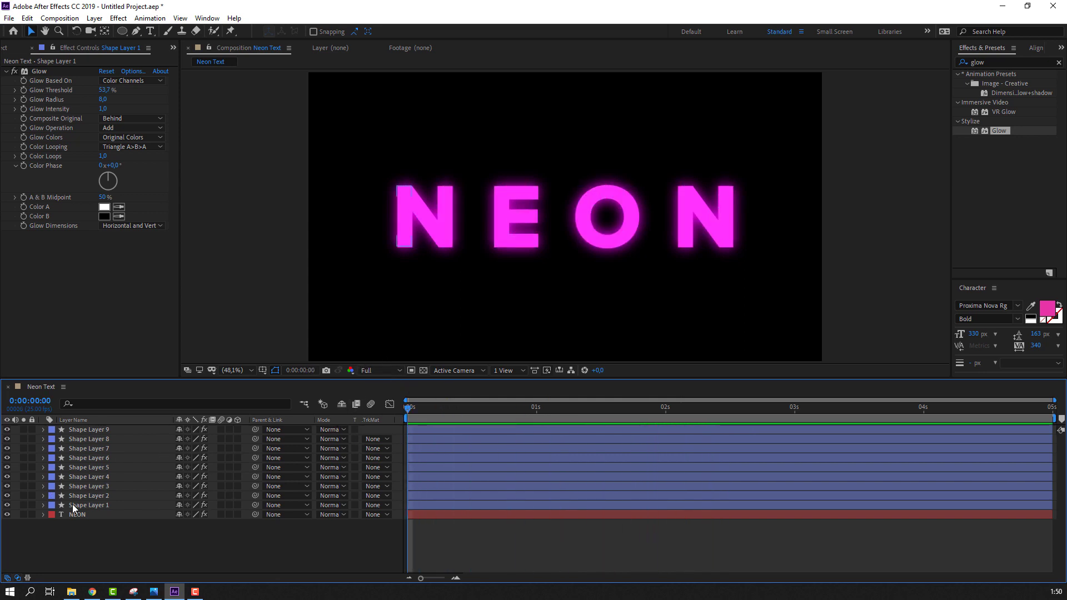
pyautogui.click(72, 504)
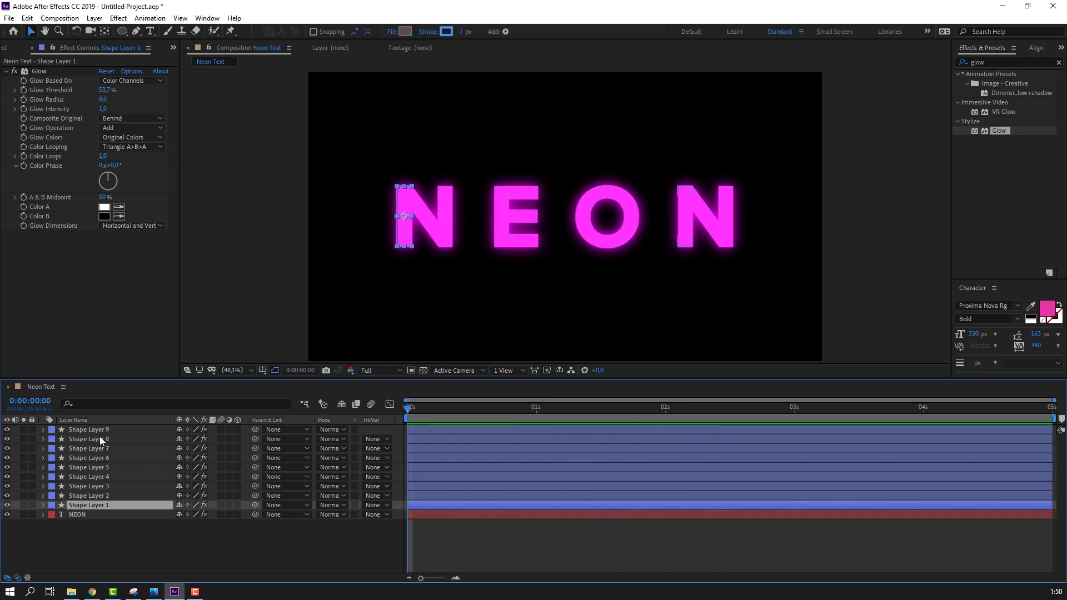
pyautogui.keyDown('shift'); pyautogui.click(102, 432); pyautogui.keyUp('shift')
pyautogui.rightClick(101, 432)
pyautogui.click(142, 386)
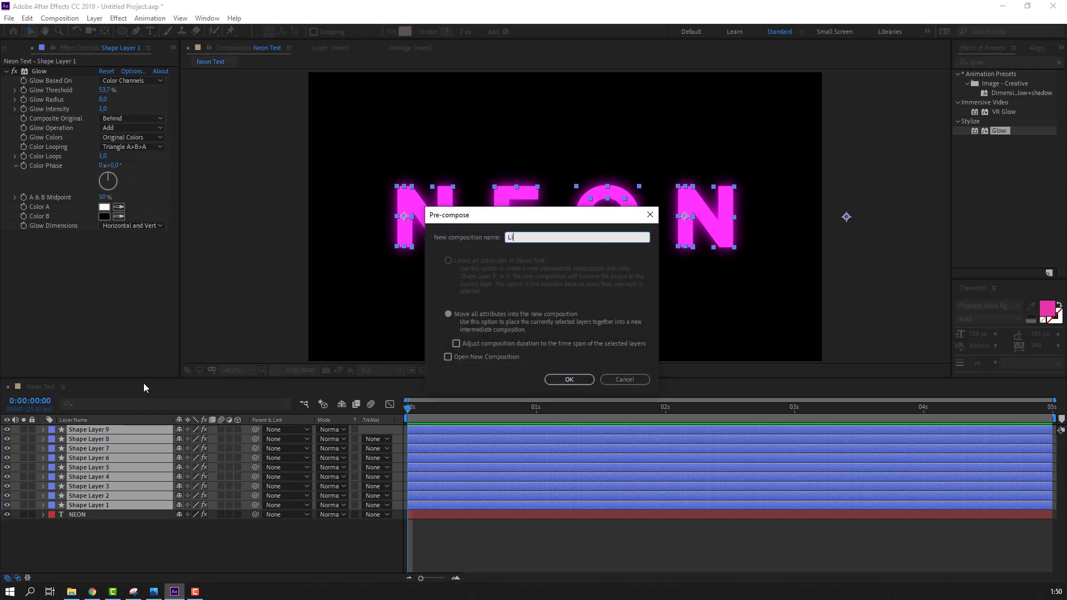
pyautogui.write('Light 01')
pyautogui.press('Return')
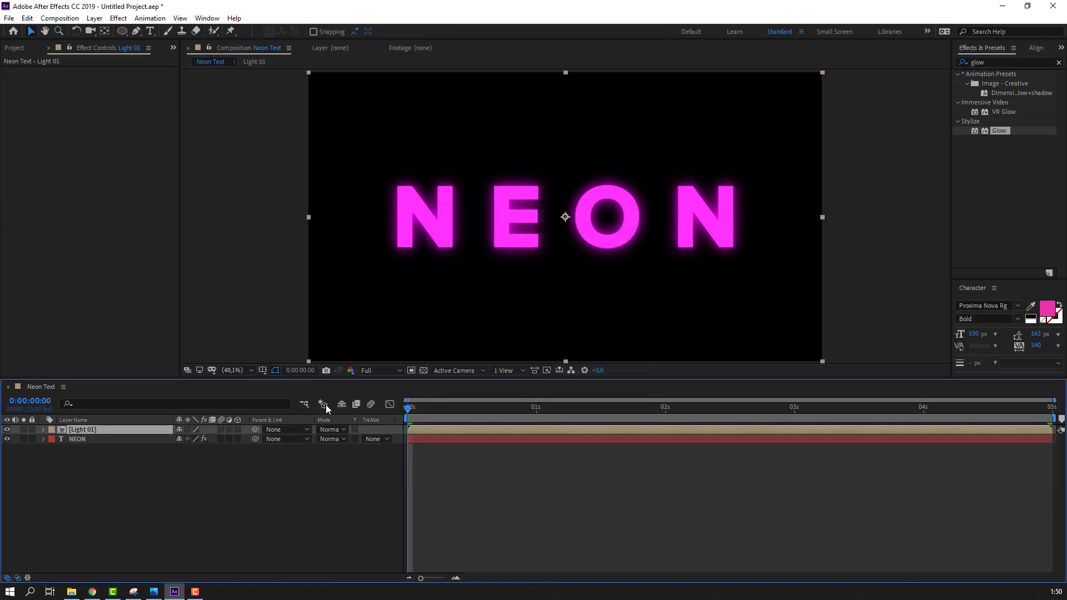
# - Duplicate the Light 01 layer and shift the upper copy in time to start at about 0.4 seconds
pyautogui.moveTo(463, 412); pyautogui.dragTo(621, 428)
pyautogui.press('.')
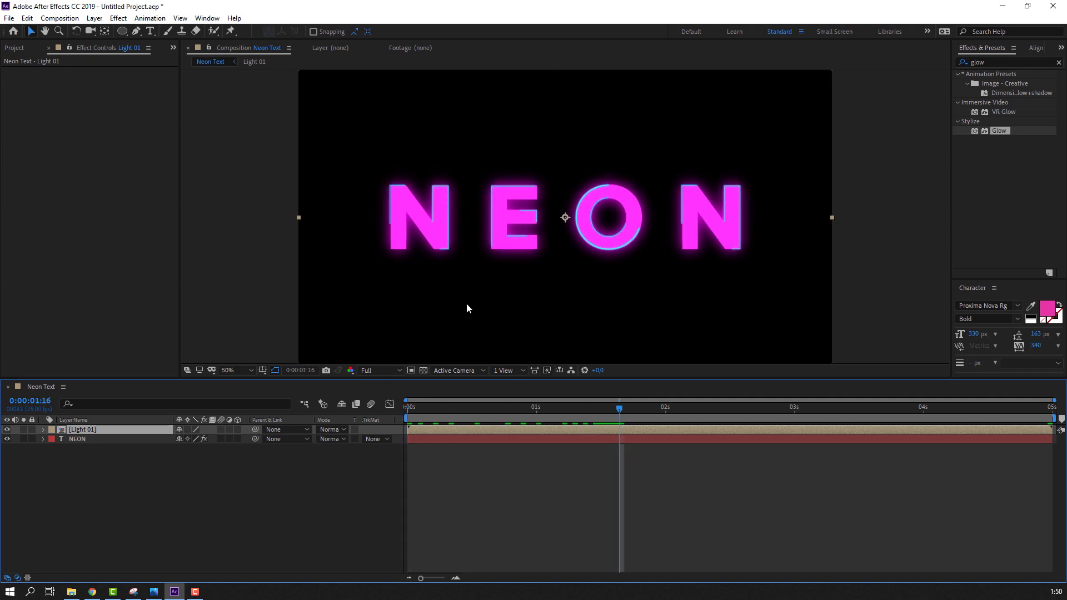
pyautogui.press('/')
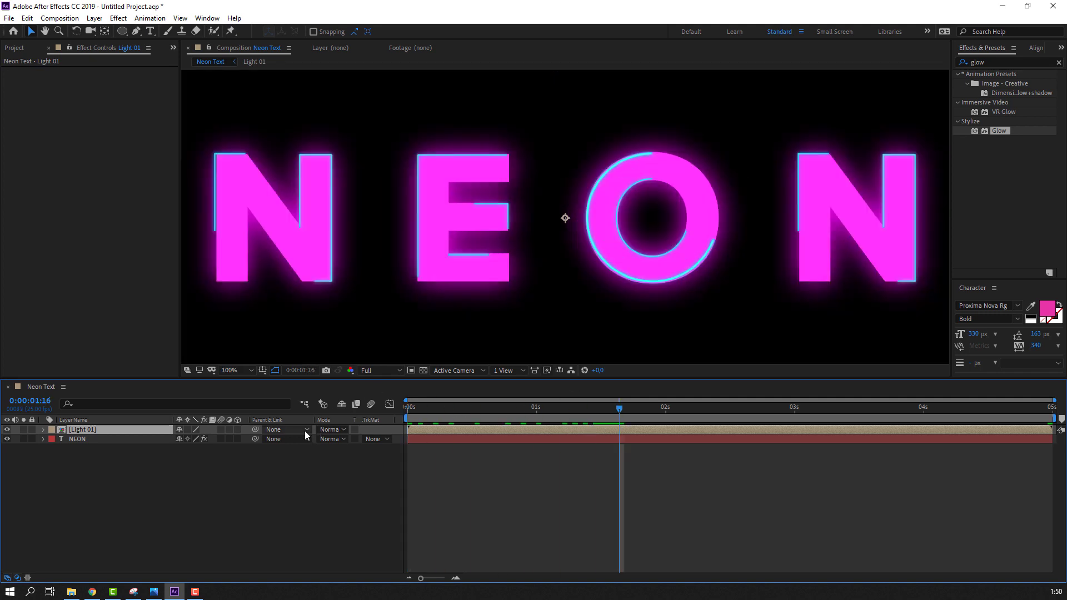
pyautogui.click(26, 22)
pyautogui.click(64, 163)
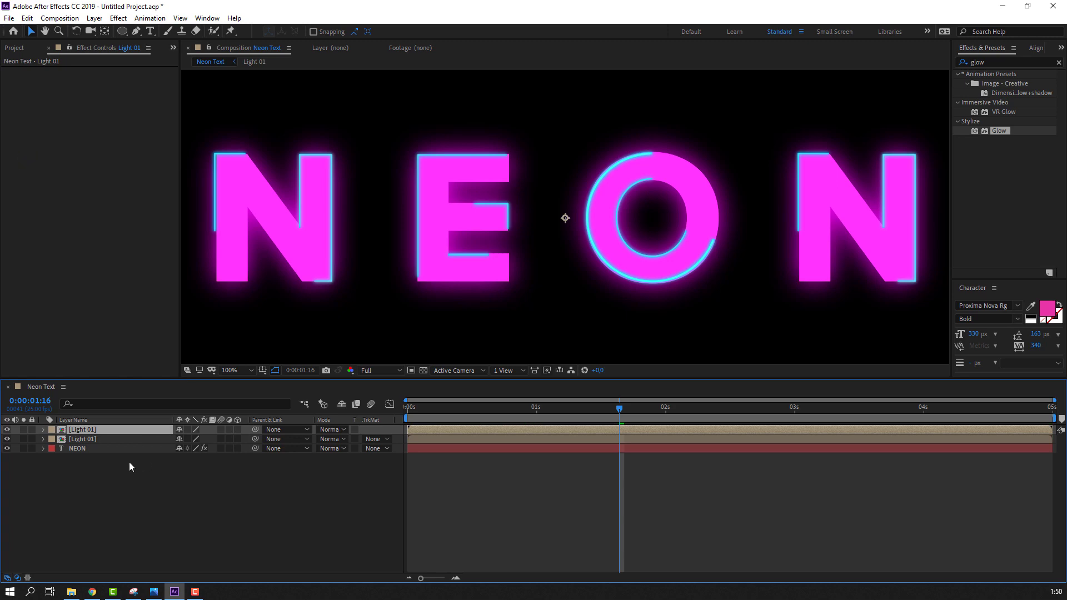
pyautogui.moveTo(426, 431); pyautogui.dragTo(471, 433)
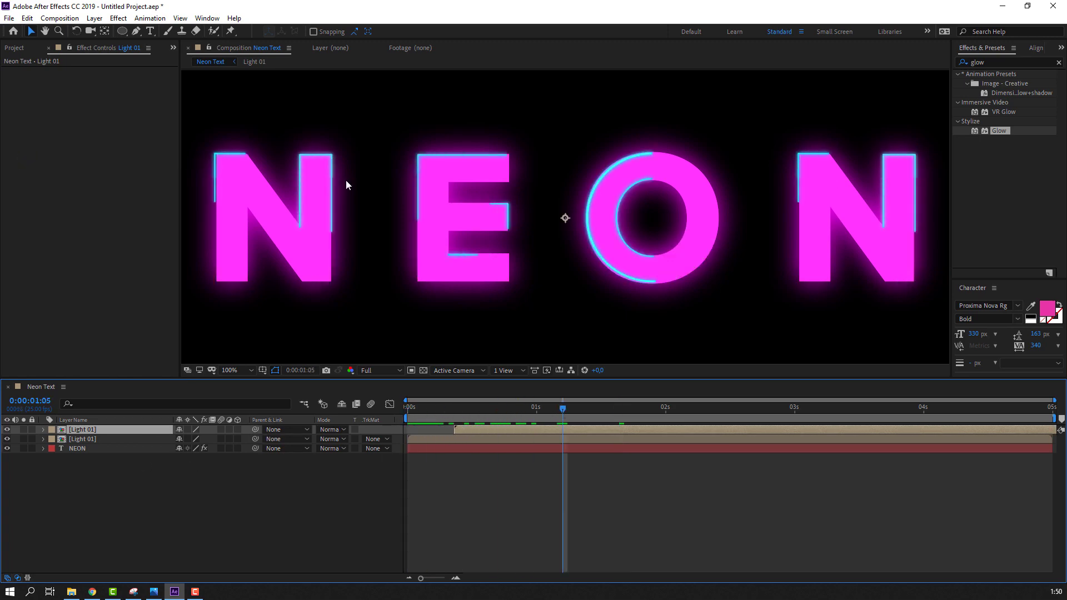
# - Apply the Fill effect to the upper Light 01 layer and solo it briefly to inspect its strokes
pyautogui.doubleClick(1000, 58)
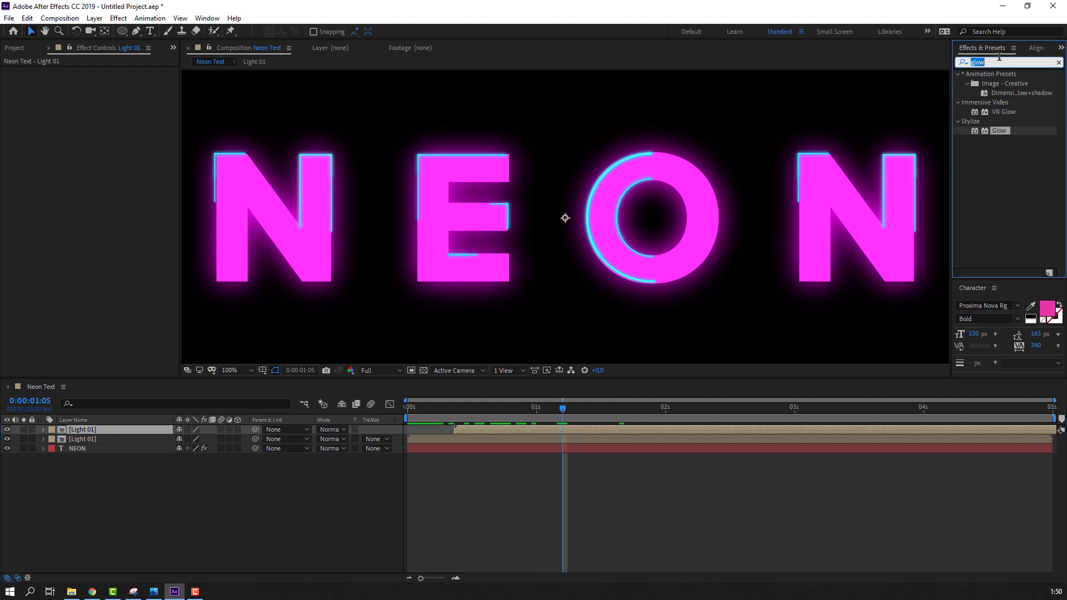
pyautogui.write('fill')
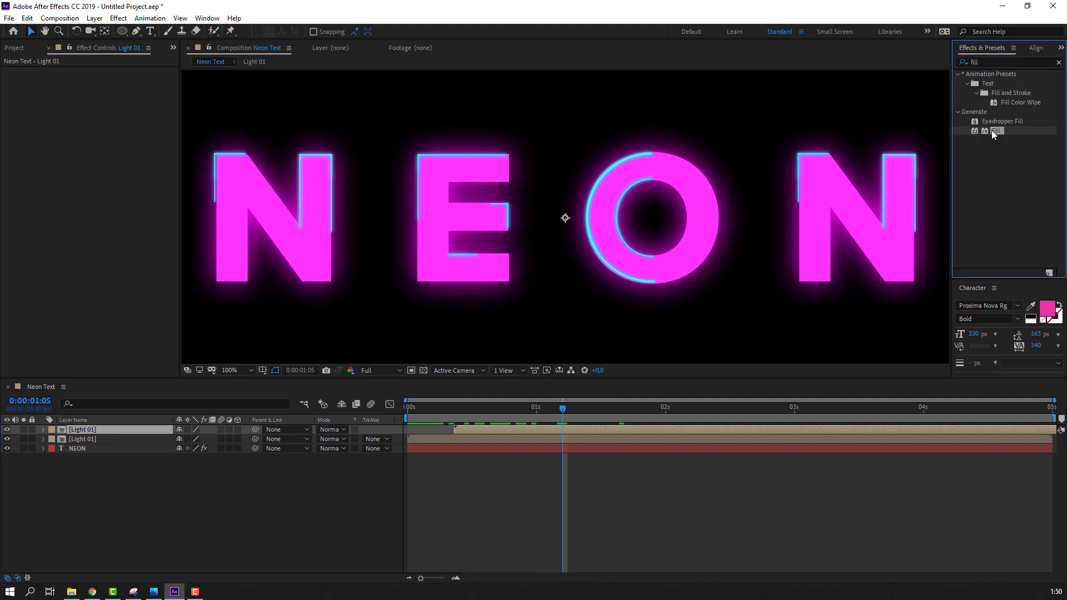
pyautogui.doubleClick(991, 130)
pyautogui.press('.')
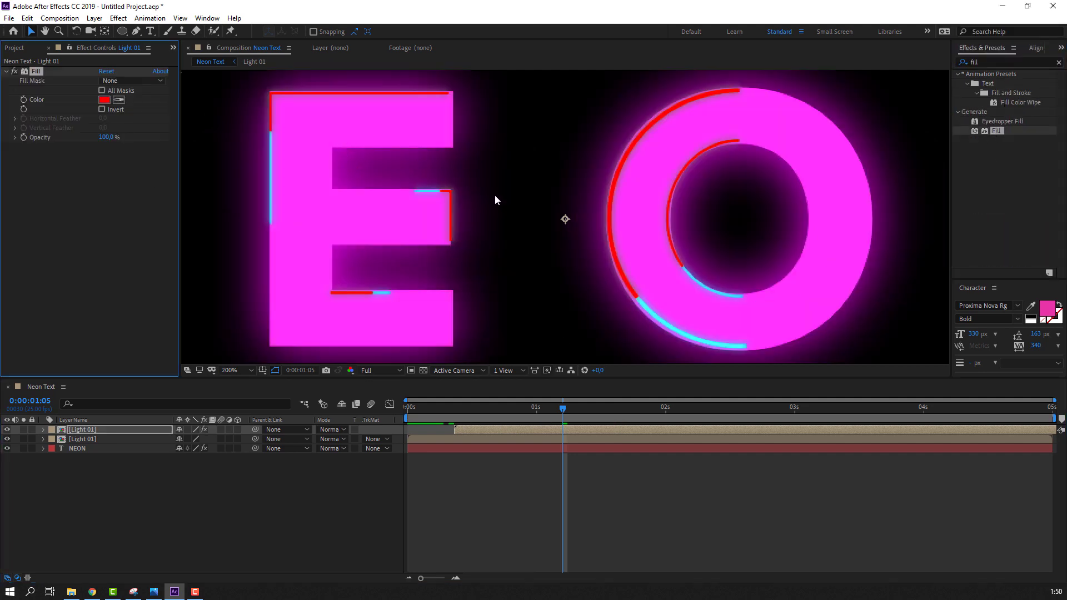
pyautogui.press('.')
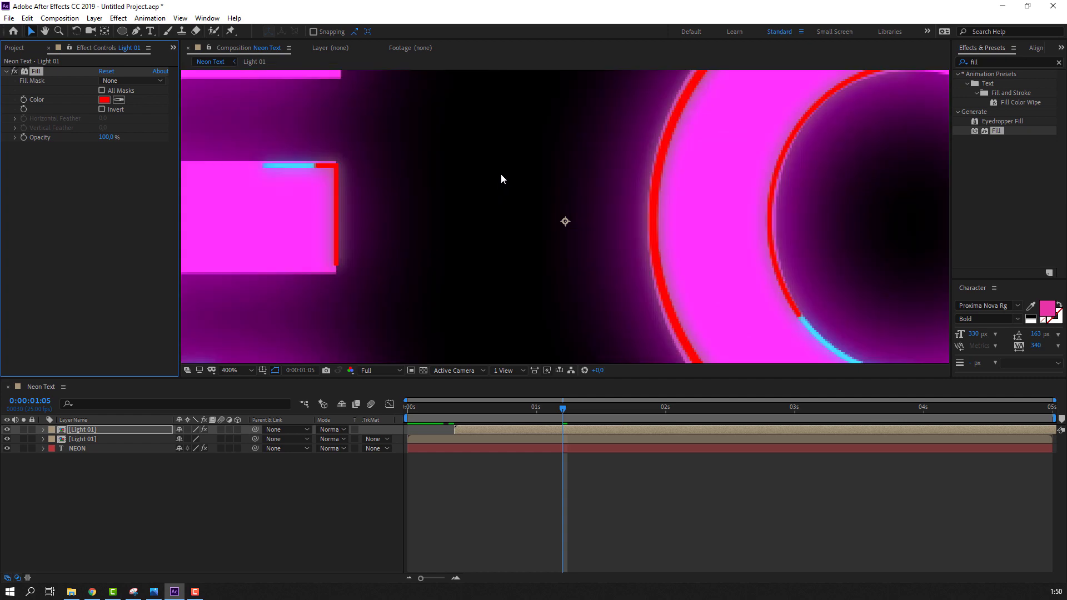
pyautogui.click(23, 429)
pyautogui.press(',')
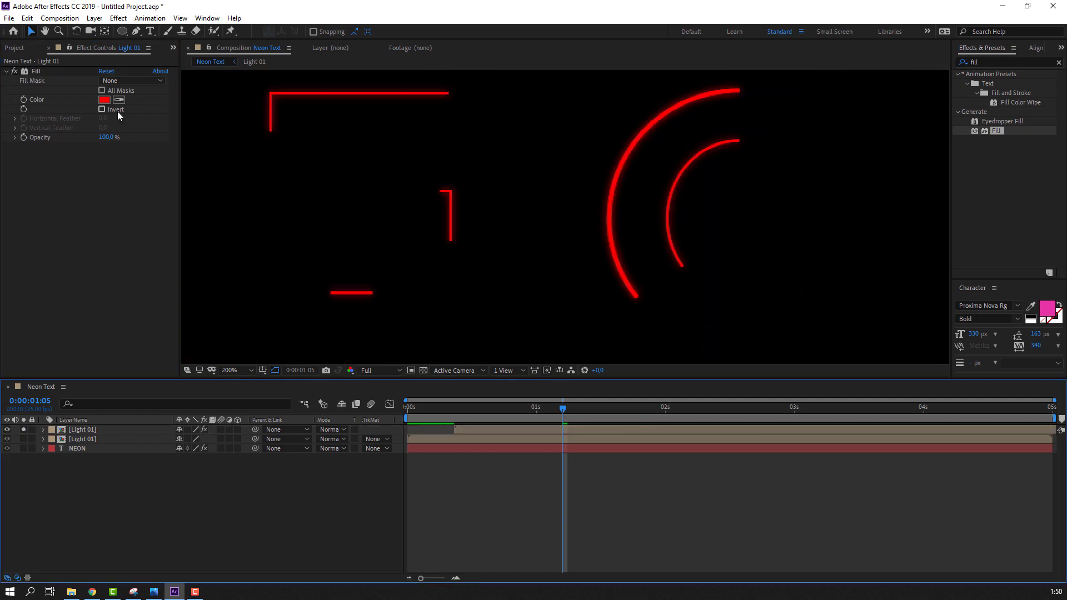
pyautogui.click(22, 429)
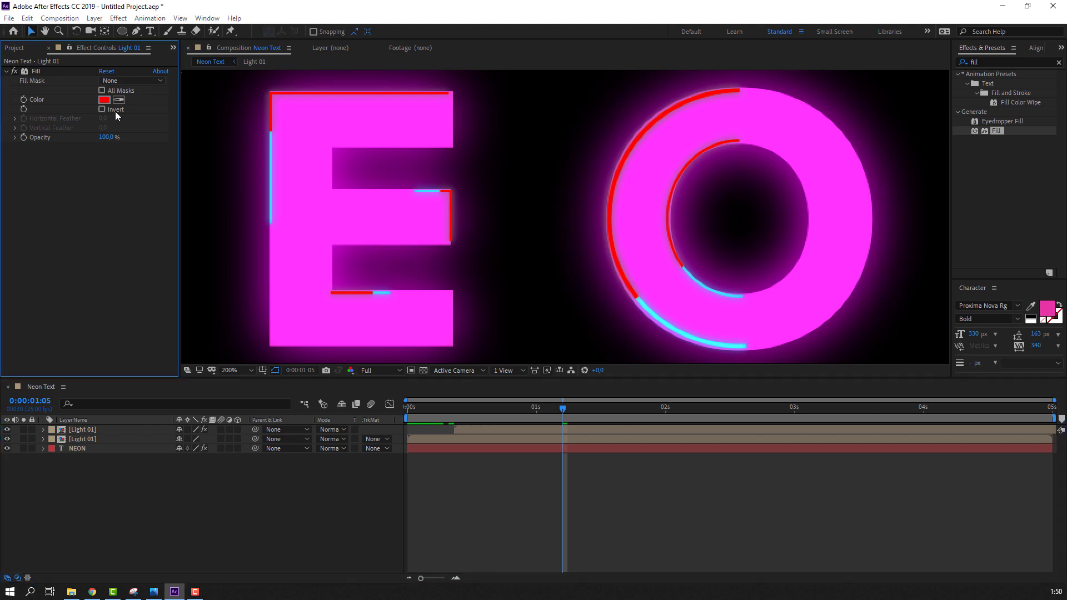
# - Set the Fill color of the upper Light 01 layer to light orange (FFAC69) and preview the two-color outlines
pyautogui.click(104, 99)
pyautogui.click(327, 245)
pyautogui.moveTo(273, 210)
pyautogui.mouseDown()
pyautogui.moveTo(248, 200)
pyautogui.moveTo(312, 200)
pyautogui.moveTo(326, 220)
pyautogui.moveTo(333, 202)
pyautogui.moveTo(332, 329)
pyautogui.mouseUp()
pyautogui.moveTo(266, 206)
pyautogui.mouseDown()
pyautogui.moveTo(281, 176)
pyautogui.moveTo(247, 179)
pyautogui.mouseUp()
pyautogui.click(415, 197)
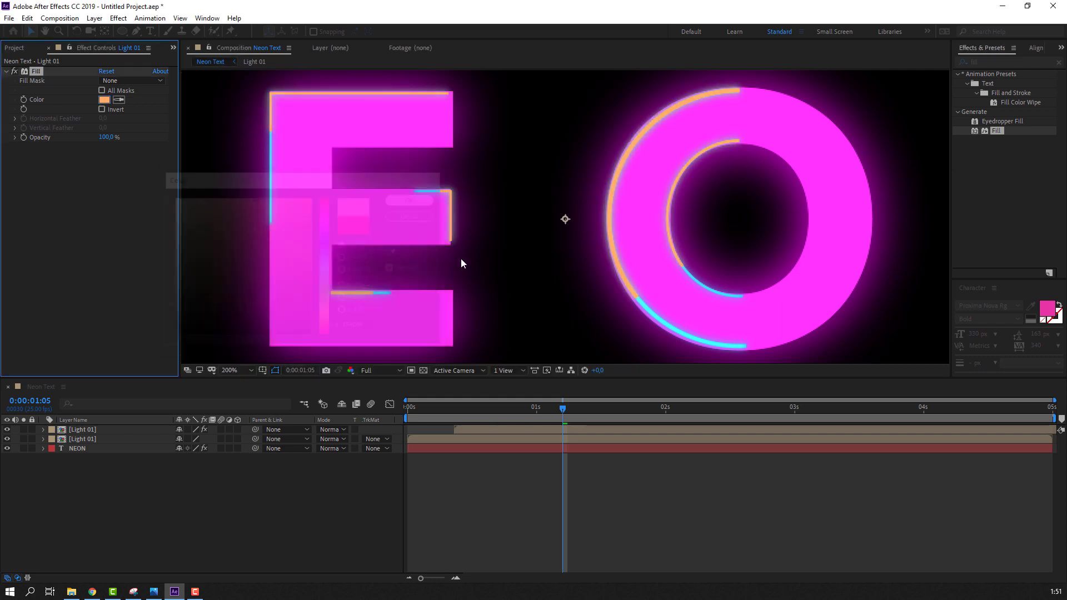
pyautogui.press(',')
pyautogui.press(',')
pyautogui.press('space')
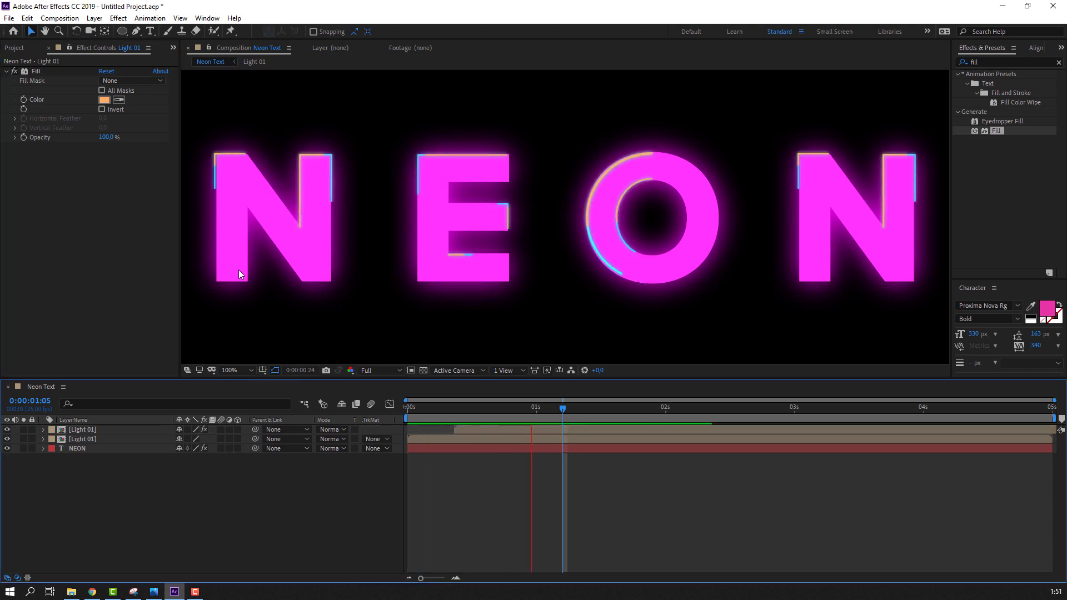
pyautogui.press(',')
pyautogui.press('.')
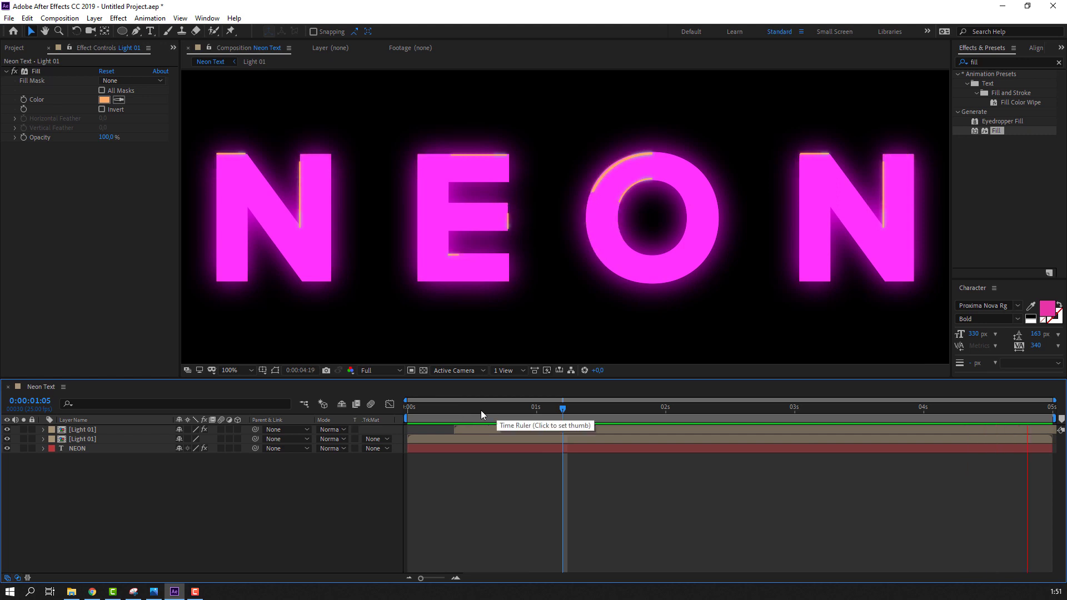
# - Duplicate the orange Light 01 layer and shift the copy in time to start at about 0.9 seconds
pyautogui.moveTo(481, 410); pyautogui.dragTo(536, 431)
pyautogui.click(474, 432)
pyautogui.hotkey('ctrl', 'd')
pyautogui.press('space')
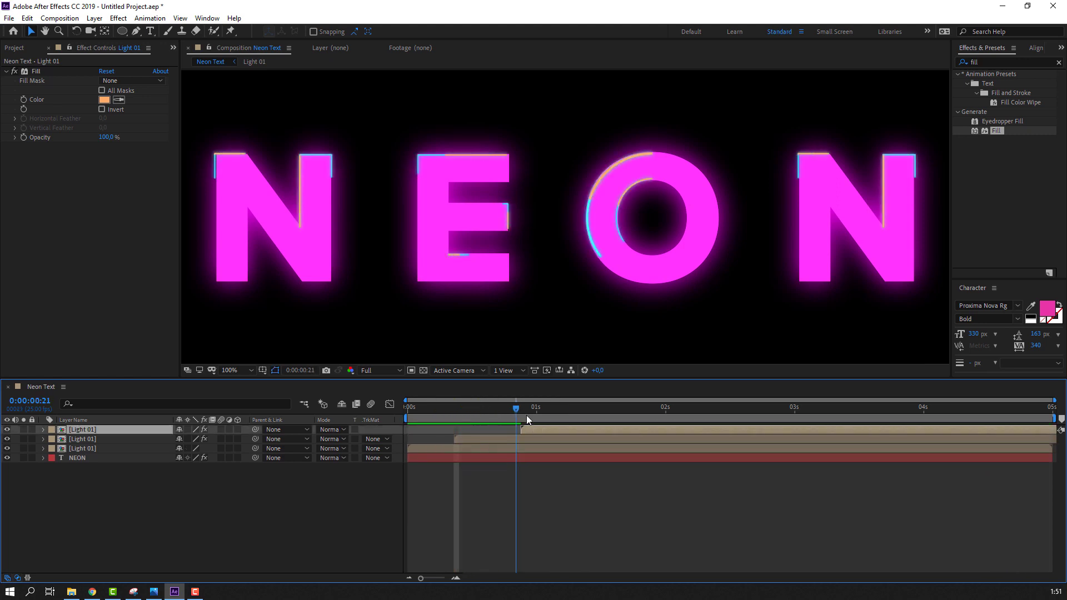
# - Set the Fill color of the topmost Light 01 layer to a bright light green with a hue of 140°
pyautogui.click(100, 100)
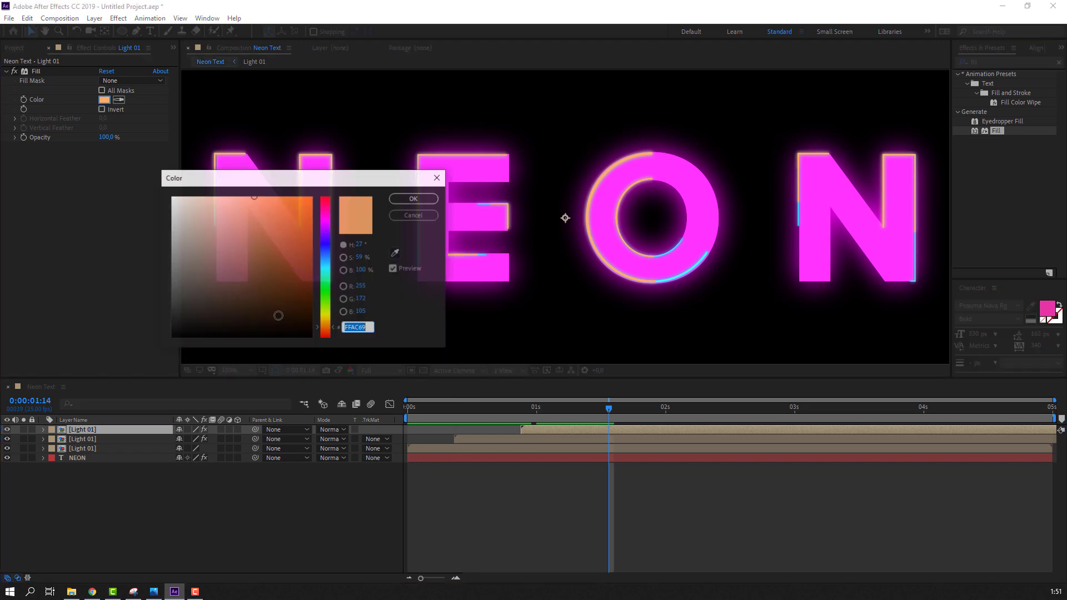
pyautogui.click(254, 198)
pyautogui.moveTo(326, 280); pyautogui.dragTo(326, 252)
pyautogui.moveTo(346, 186); pyautogui.dragTo(334, 342)
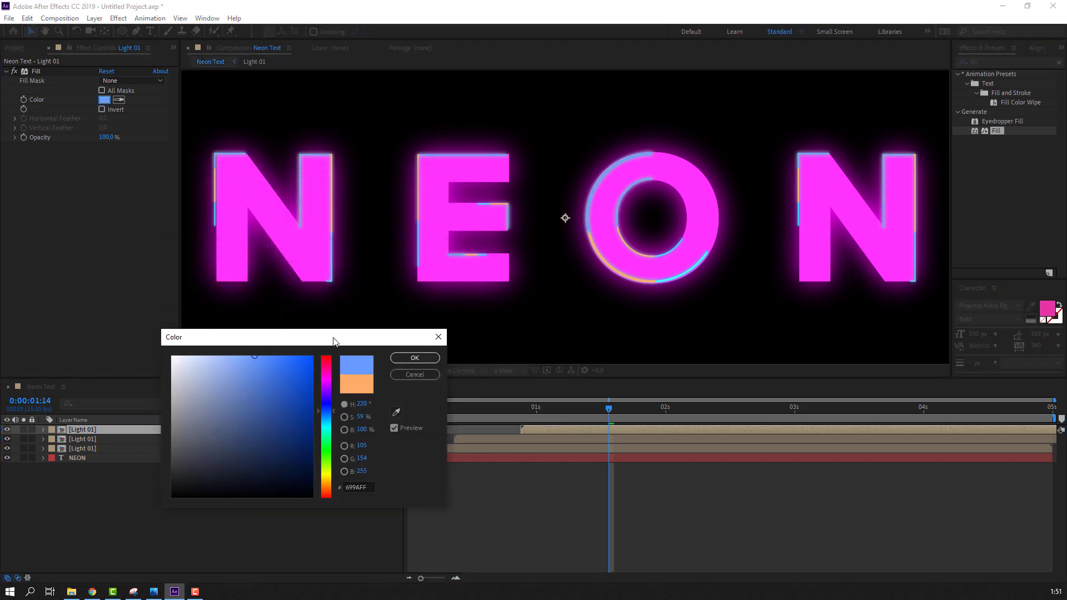
pyautogui.moveTo(330, 409); pyautogui.dragTo(329, 406)
pyautogui.moveTo(252, 390); pyautogui.dragTo(326, 390)
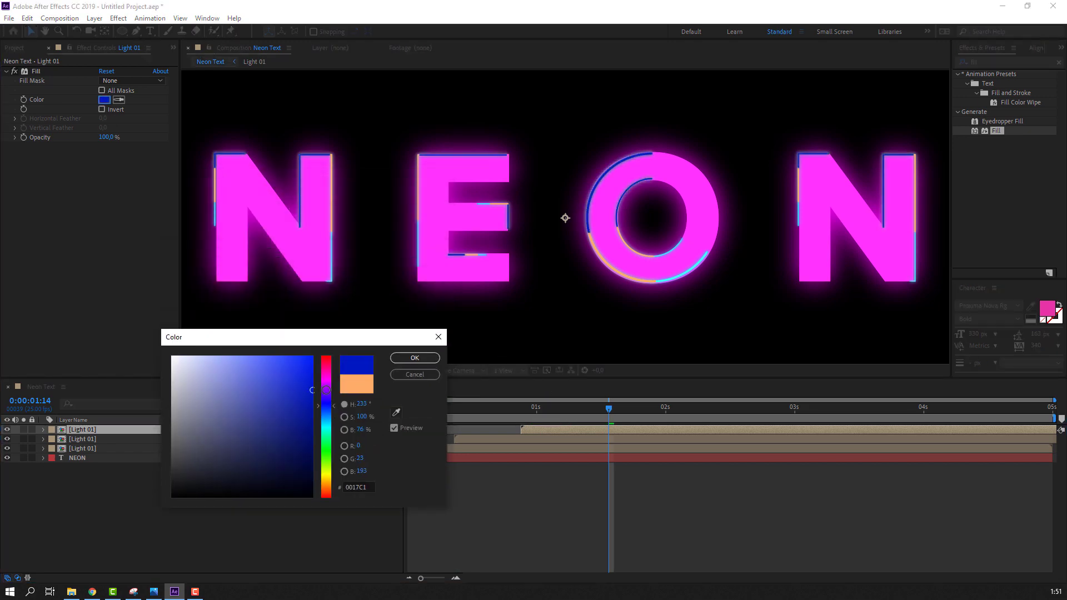
pyautogui.moveTo(299, 469)
pyautogui.mouseDown()
pyautogui.moveTo(200, 469)
pyautogui.moveTo(193, 451)
pyautogui.mouseUp()
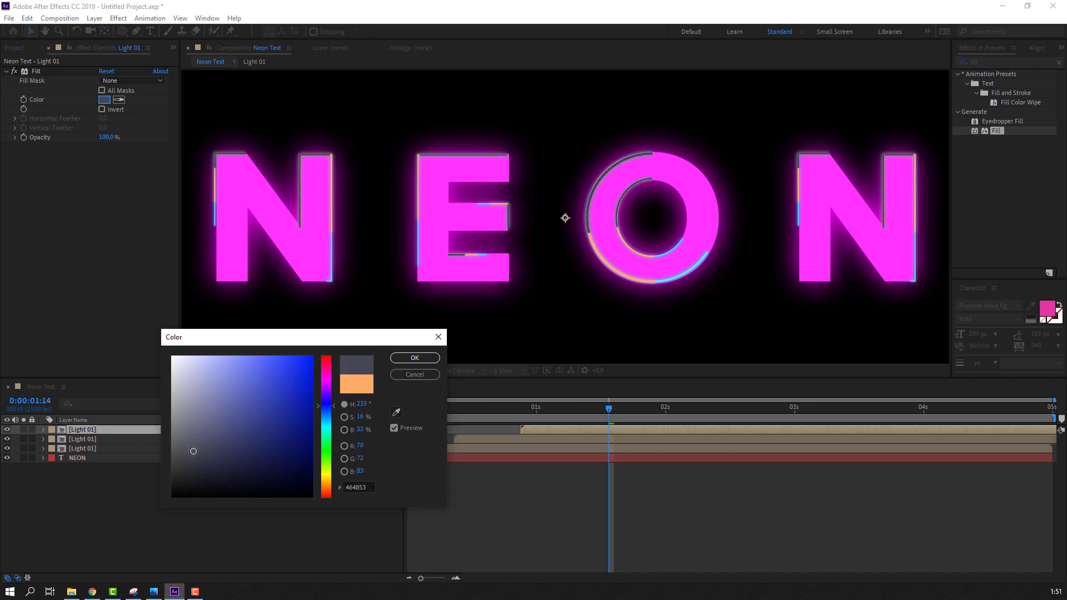
pyautogui.moveTo(331, 470); pyautogui.dragTo(329, 454)
pyautogui.moveTo(243, 399)
pyautogui.mouseDown()
pyautogui.moveTo(229, 367)
pyautogui.moveTo(274, 375)
pyautogui.mouseUp()
pyautogui.moveTo(327, 447); pyautogui.dragTo(327, 442)
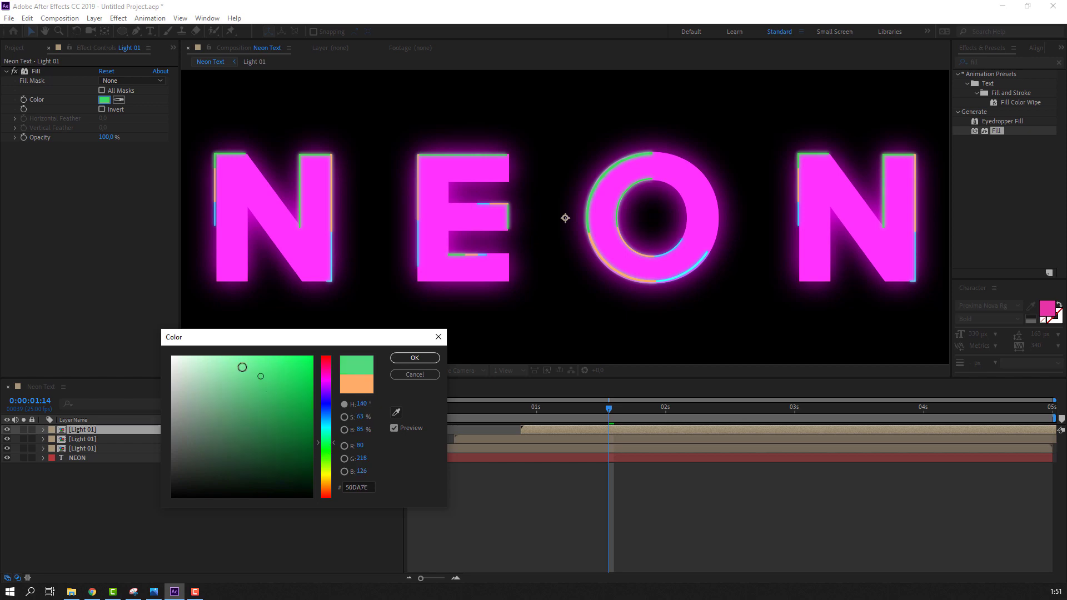
pyautogui.moveTo(240, 369); pyautogui.dragTo(254, 355)
pyautogui.click(414, 357)
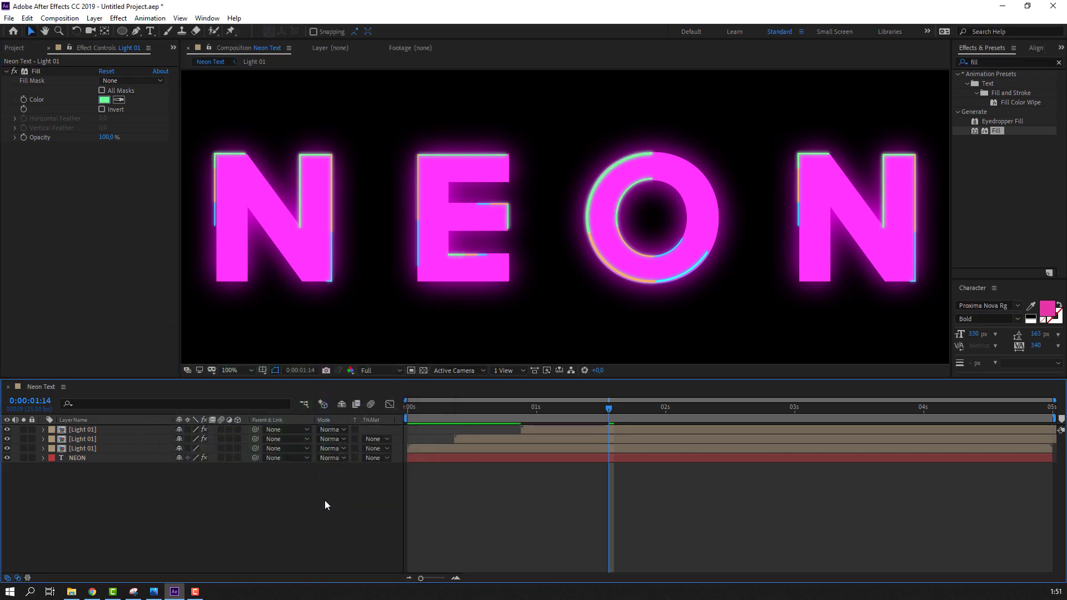
# - Preview the three-color outlines in the fitted view, and pre-compose the NEON text and all three Light 01 layers as "NEON"
pyautogui.click(236, 374)
pyautogui.click(238, 386)
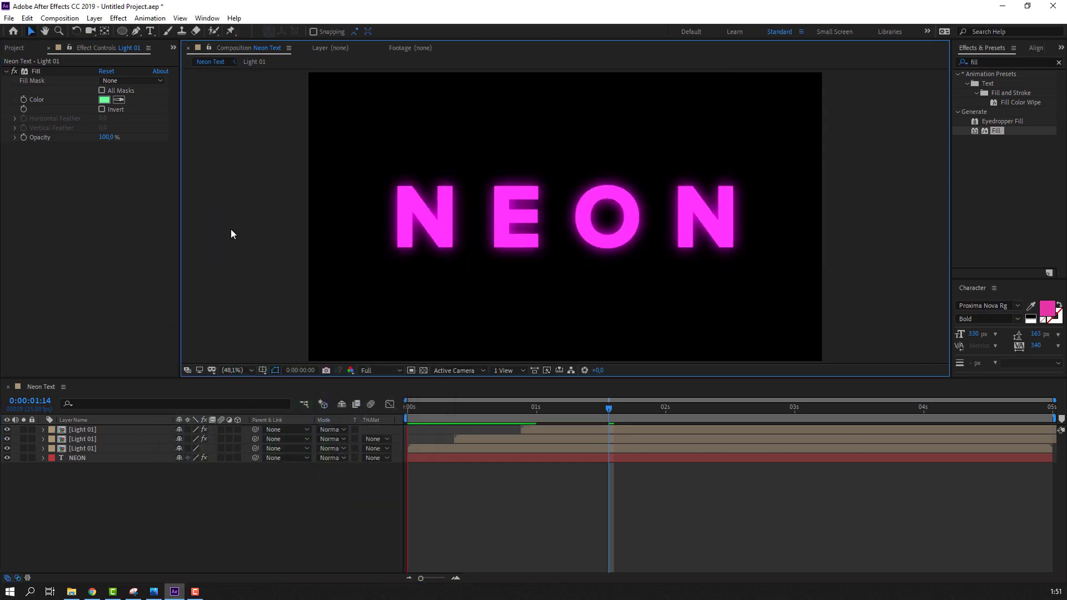
pyautogui.moveTo(484, 412); pyautogui.dragTo(312, 429)
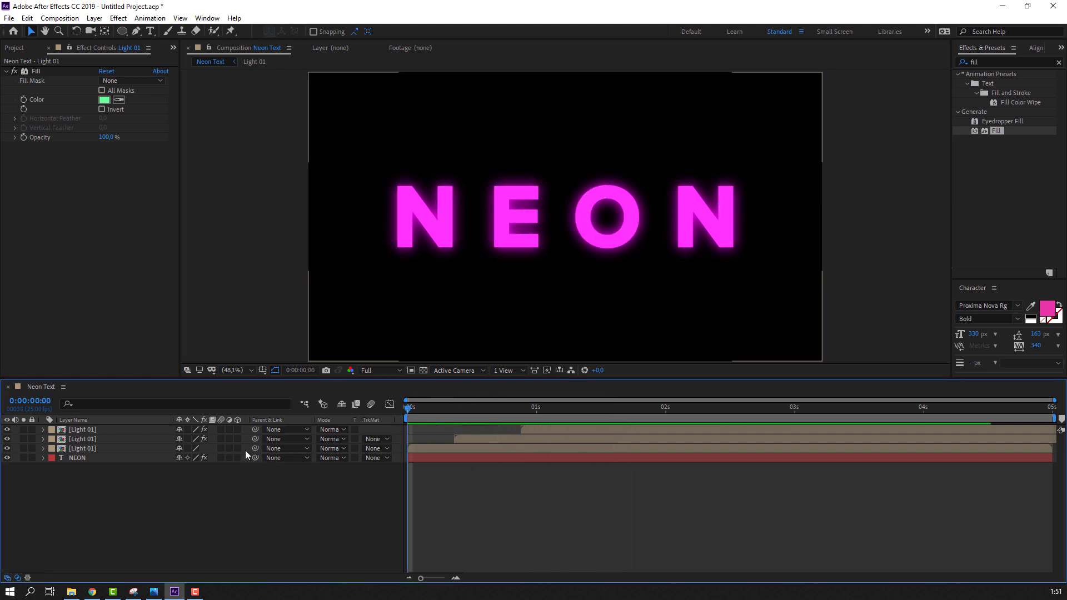
pyautogui.click(75, 457)
pyautogui.click(93, 527)
pyautogui.moveTo(93, 528); pyautogui.dragTo(88, 429)
pyautogui.rightClick(88, 443)
pyautogui.click(165, 397)
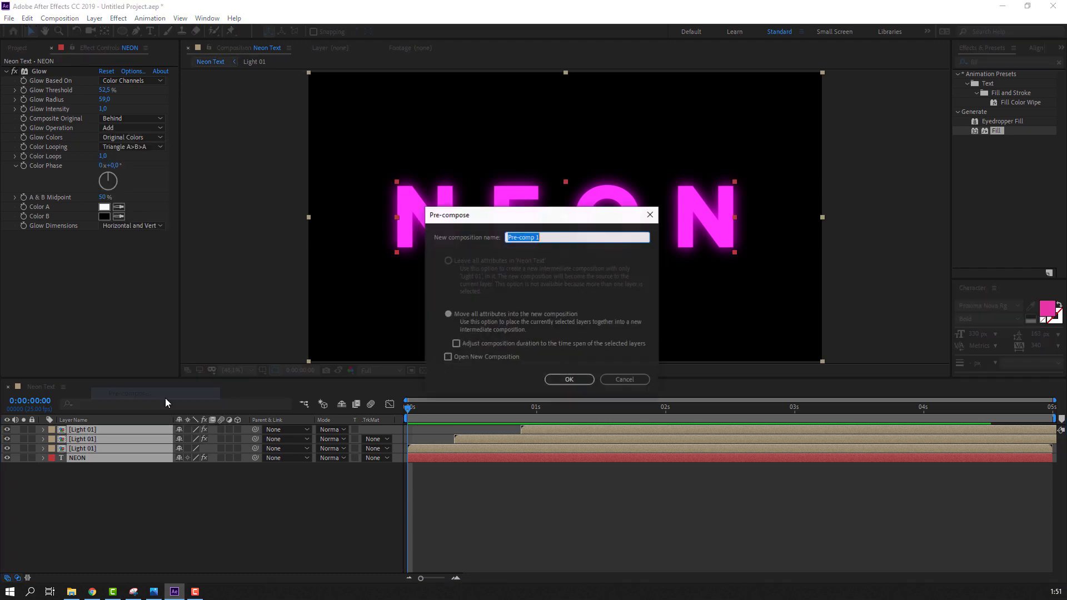
pyautogui.write('CON')
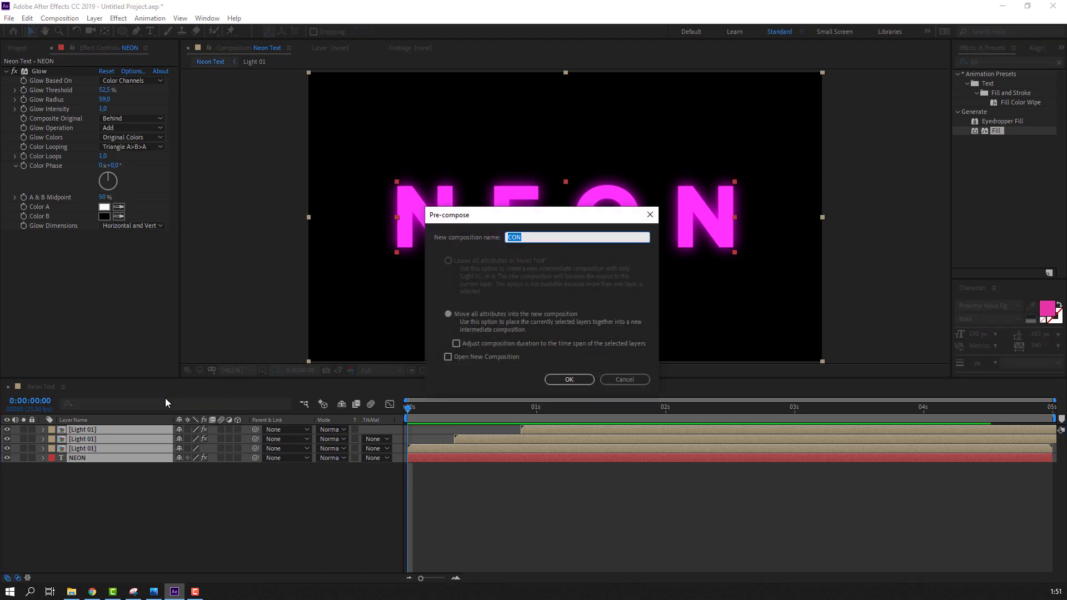
pyautogui.write('EO')
pyautogui.click(569, 380)
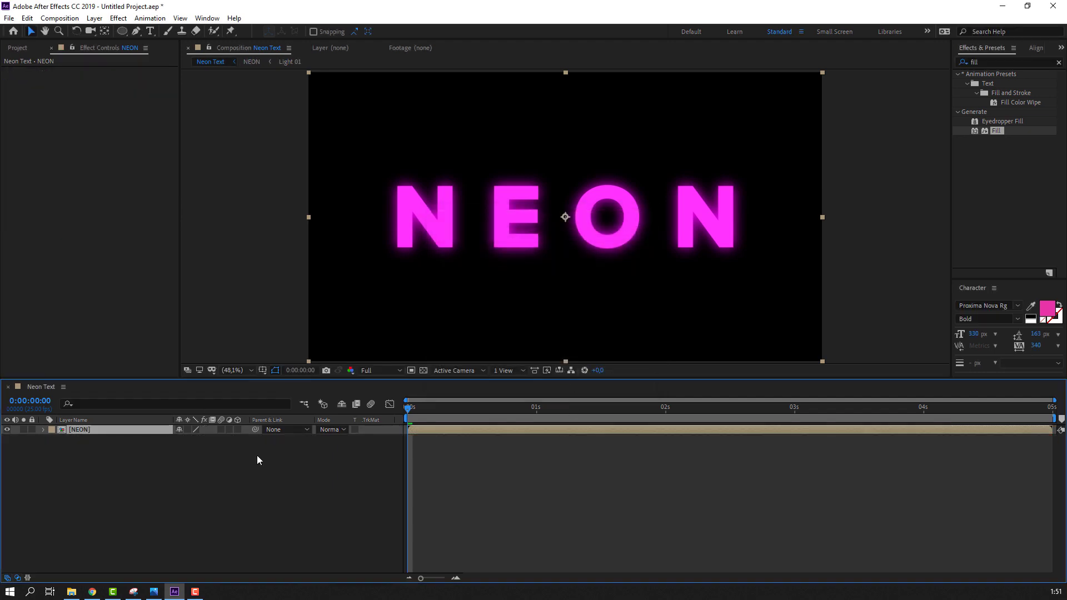
# - Make the NEON pre-composition a 3D layer and add a new camera with the offered settings
pyautogui.click(241, 429)
pyautogui.rightClick(122, 458)
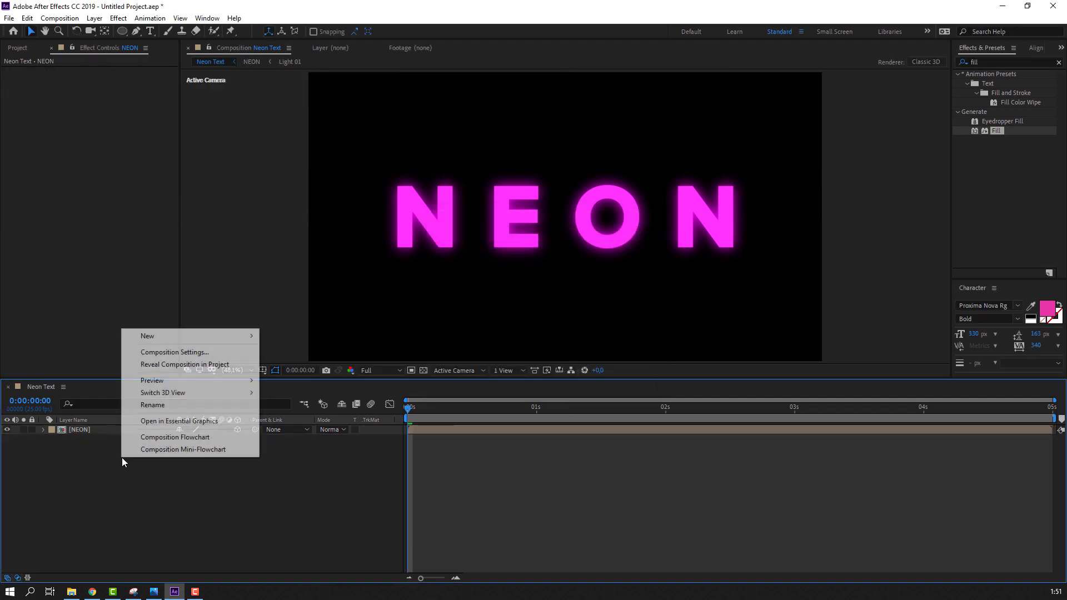
pyautogui.moveTo(254, 345)
pyautogui.click(302, 388)
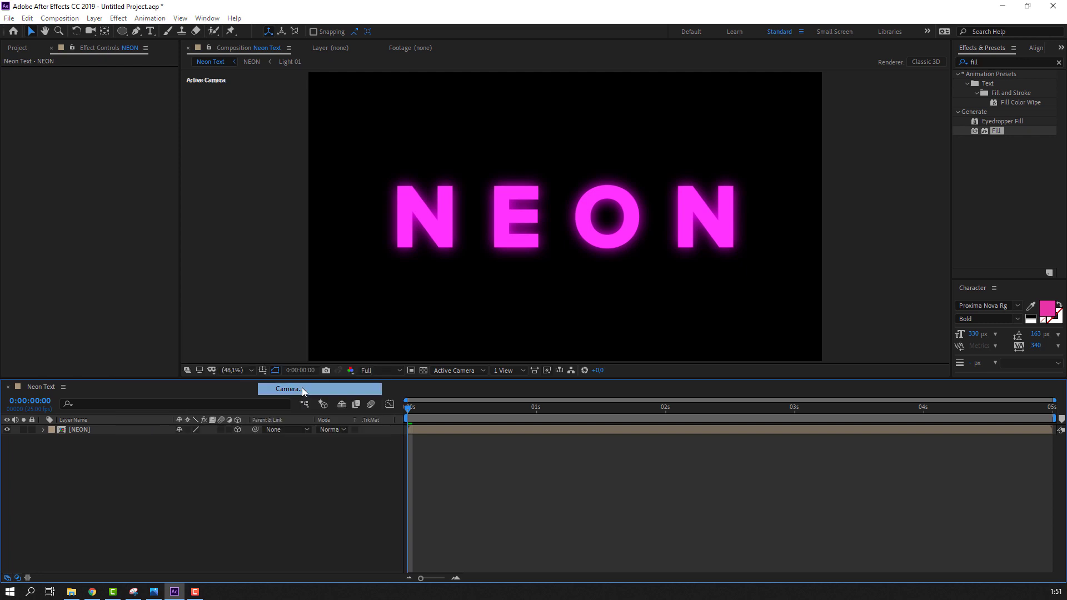
pyautogui.click(647, 416)
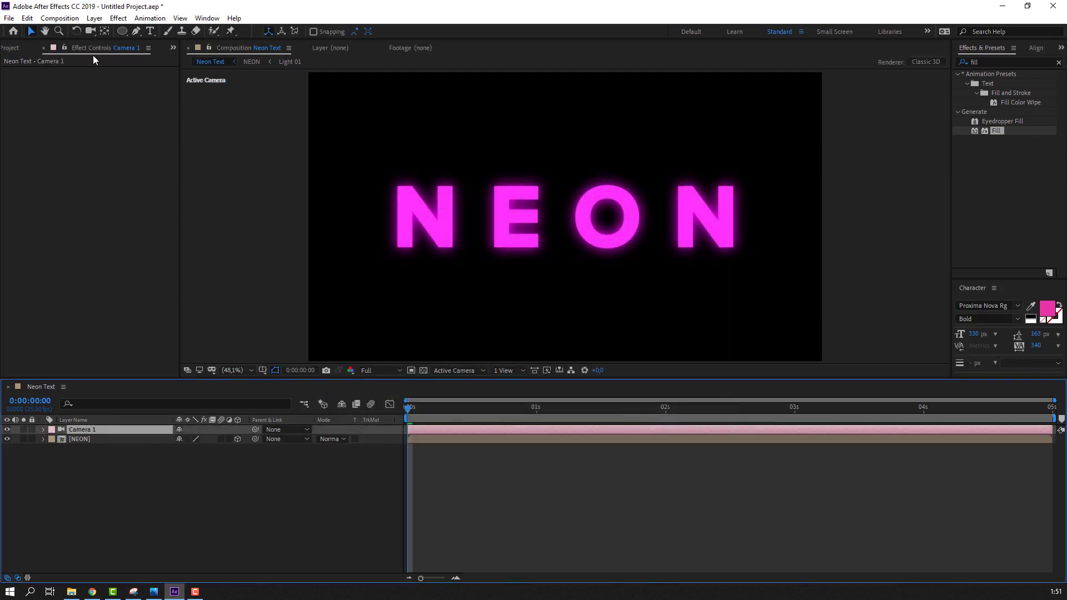
# - Orbit and move the camera closer so the NEON text is seen enlarged at an angle
pyautogui.click(90, 31)
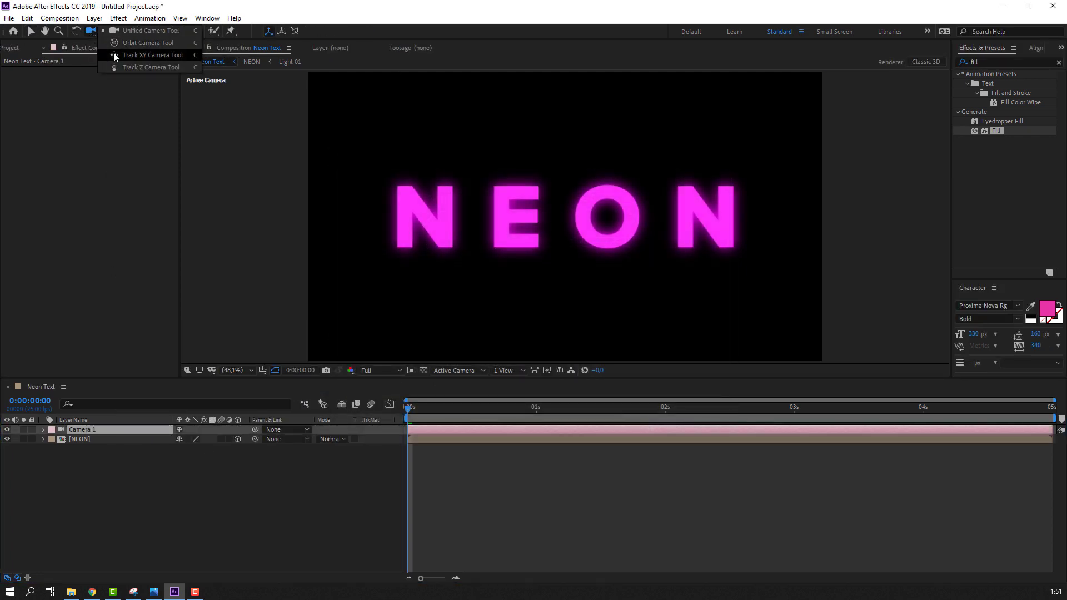
pyautogui.click(125, 67)
pyautogui.moveTo(572, 236); pyautogui.dragTo(624, 173)
pyautogui.press('c')
pyautogui.moveTo(627, 228); pyautogui.dragTo(590, 237)
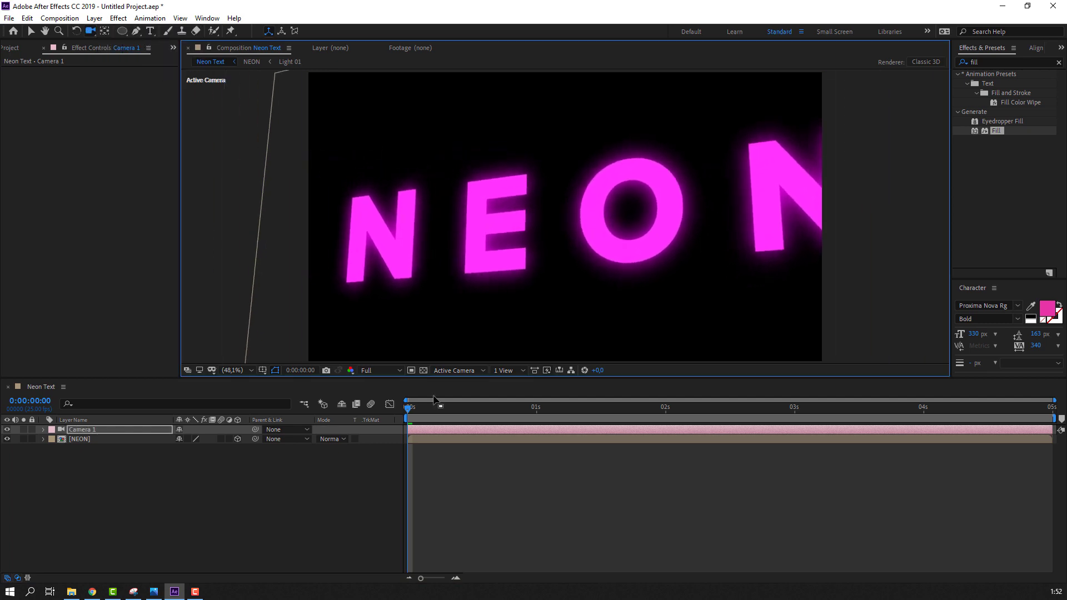
pyautogui.moveTo(512, 412); pyautogui.dragTo(748, 409)
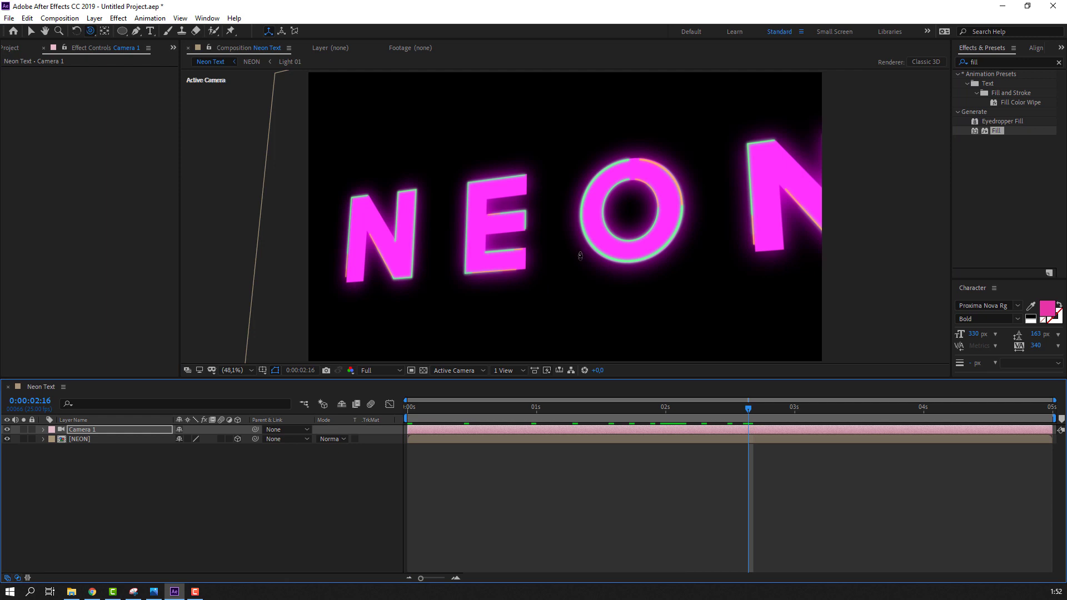
pyautogui.moveTo(580, 256); pyautogui.dragTo(553, 258)
# - Create an orbit null for Camera 1 and keyframe its Position, Orientation and X, Y and Z Rotation at the first frame
pyautogui.press('Home')
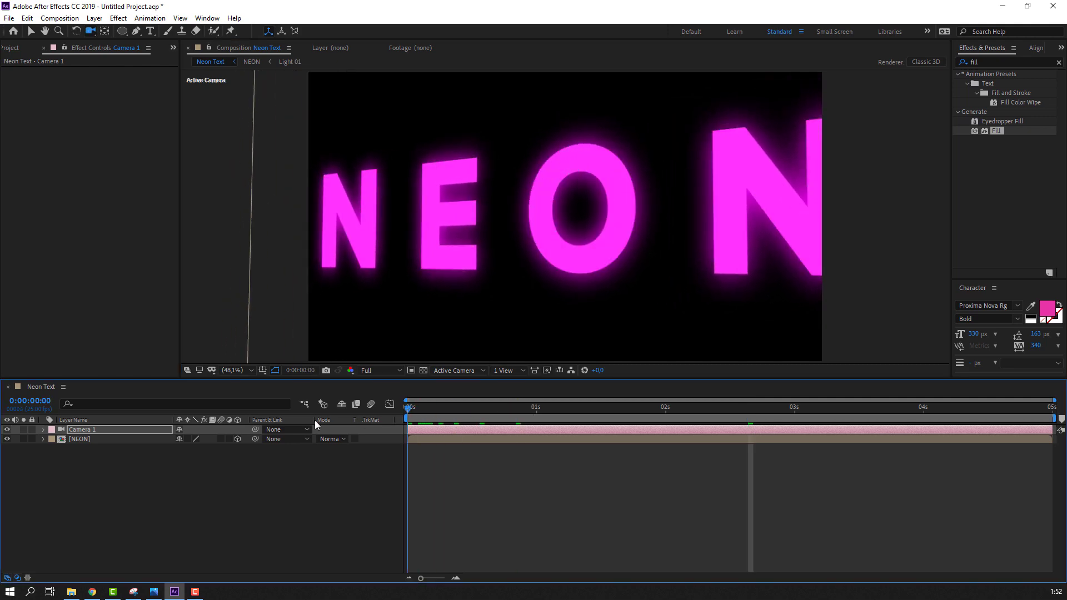
pyautogui.rightClick(85, 429)
pyautogui.moveTo(173, 352)
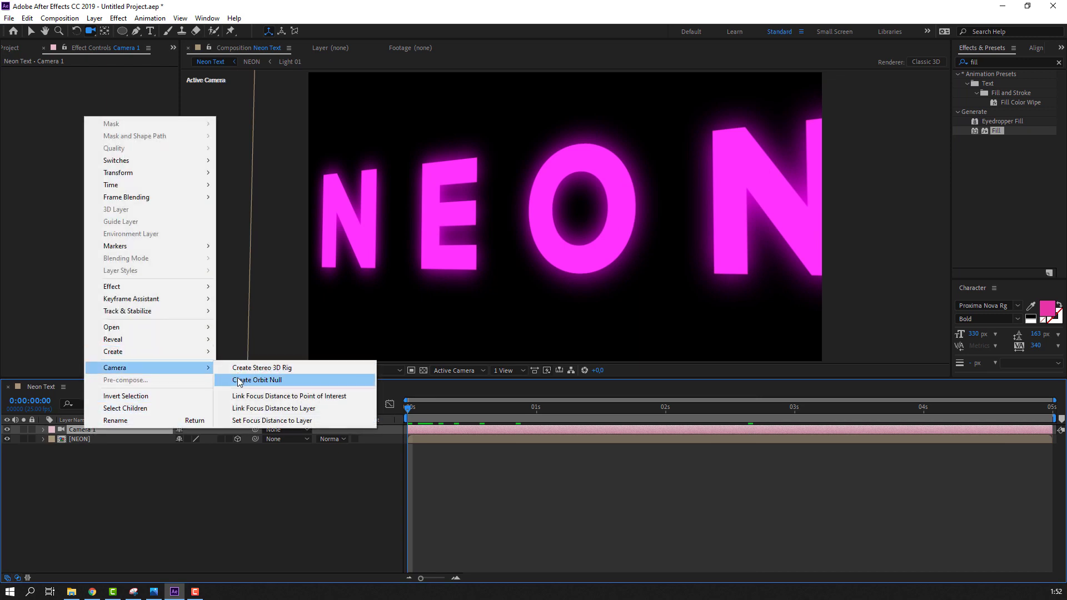
pyautogui.click(238, 378)
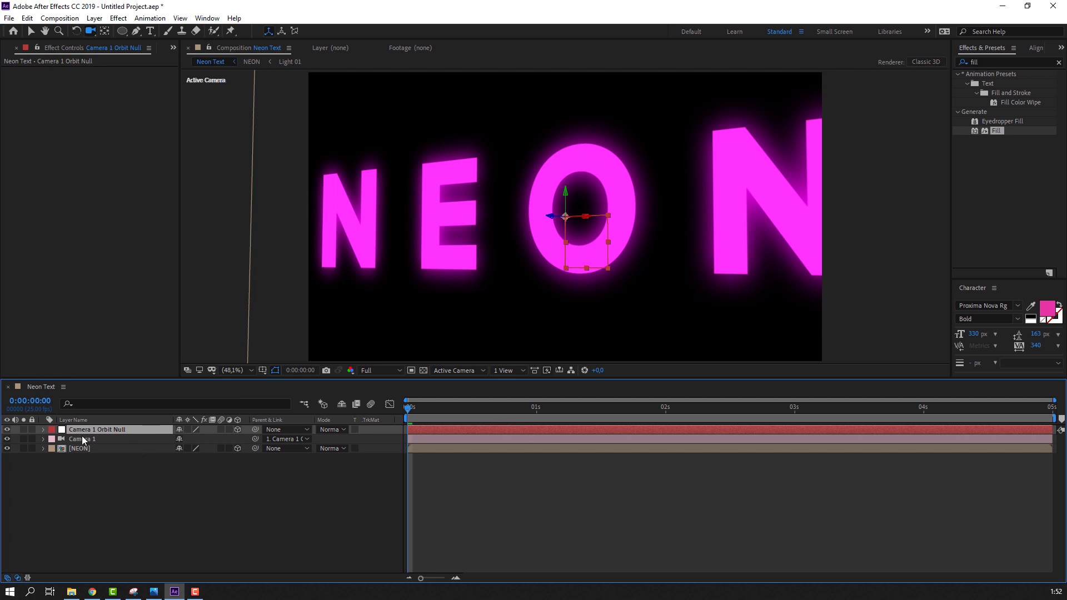
pyautogui.press('p')
pyautogui.hotkey('shift', 'r')
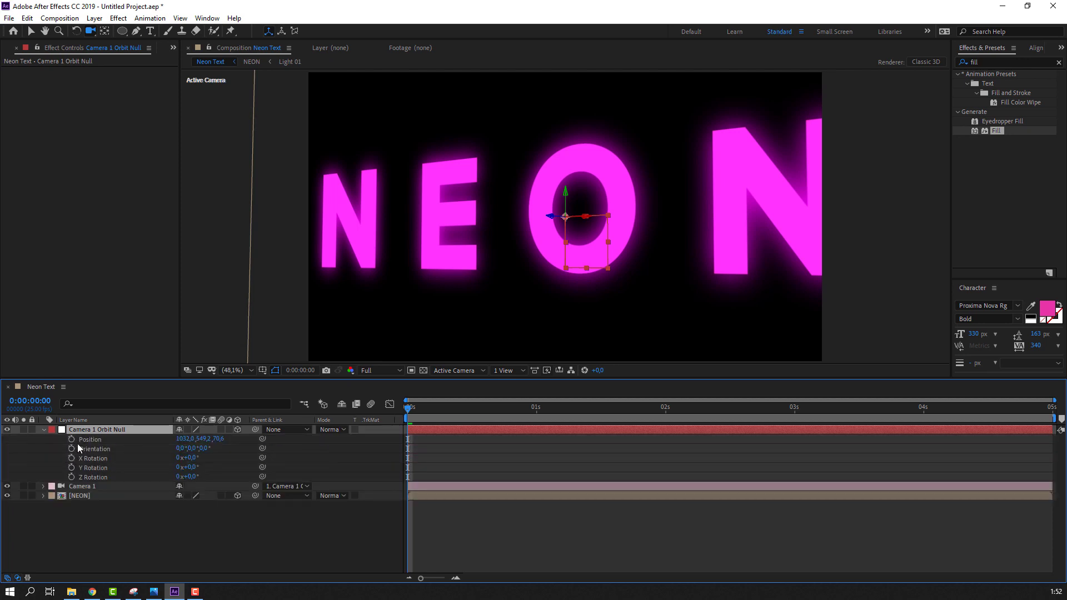
pyautogui.moveTo(72, 439); pyautogui.dragTo(72, 477)
# - At the last frame, set the orbit null's X Rotation to 13°, Y Rotation to -17° and Z Rotation to -2°
pyautogui.press('End')
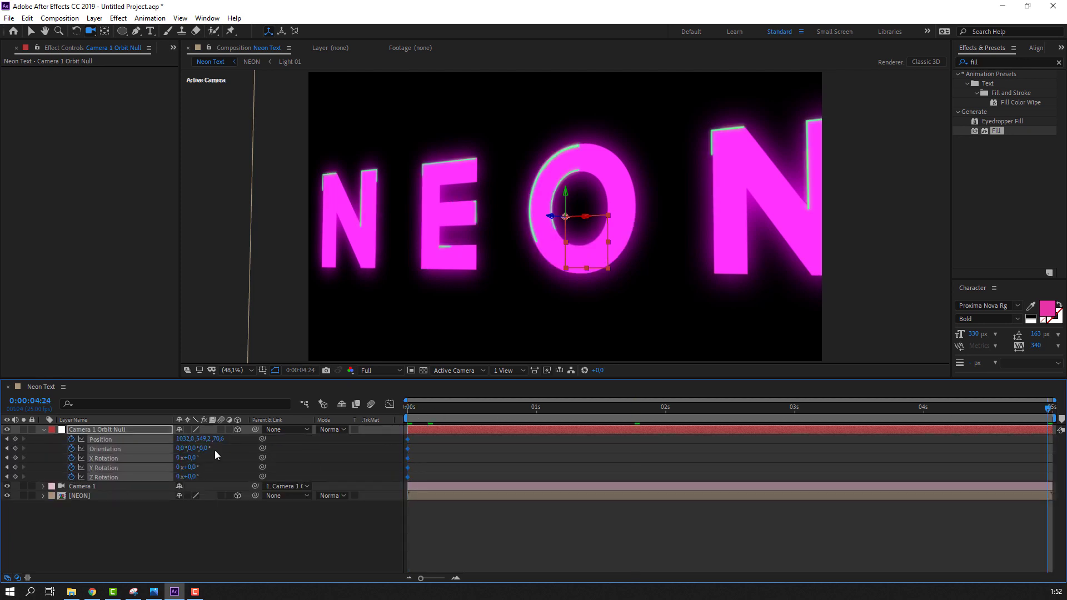
pyautogui.click(125, 532)
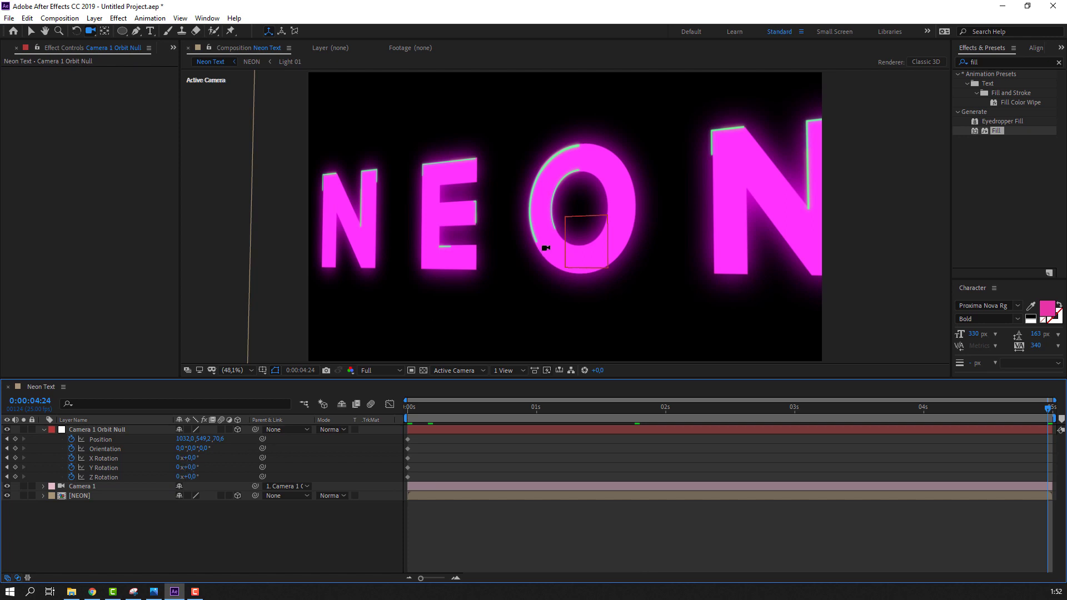
pyautogui.press('v')
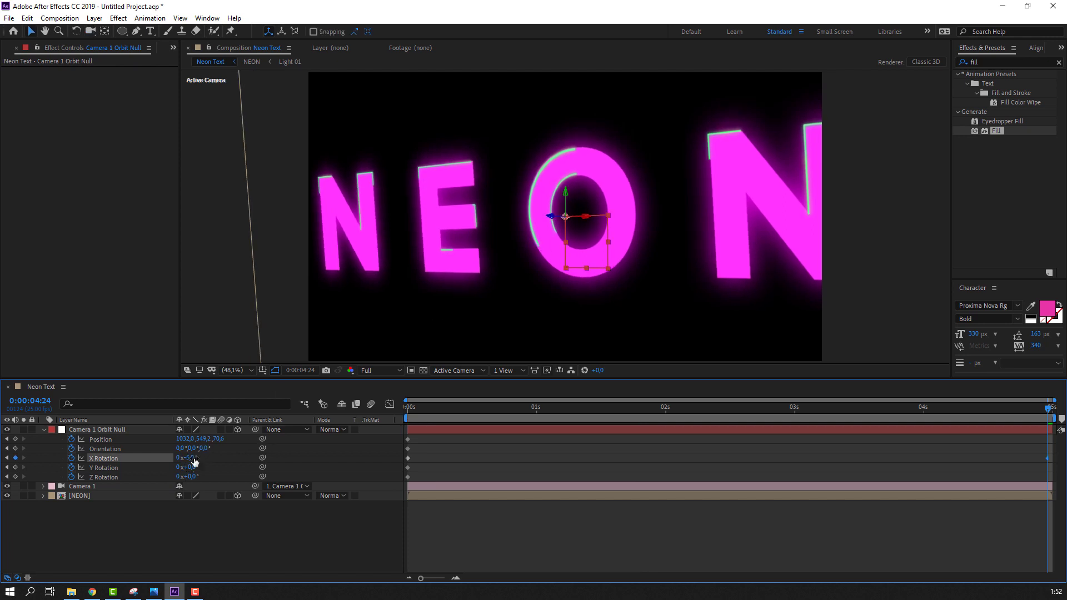
pyautogui.moveTo(191, 471)
pyautogui.mouseDown()
pyautogui.moveTo(179, 468)
pyautogui.moveTo(197, 480)
pyautogui.moveTo(211, 459)
pyautogui.moveTo(191, 476)
pyautogui.mouseUp()
pyautogui.hotkey('ctrl', 'z')
# - At the last frame, set the orbit null's Position to about 899, 470.2, 192.6
pyautogui.moveTo(562, 411); pyautogui.dragTo(342, 429)
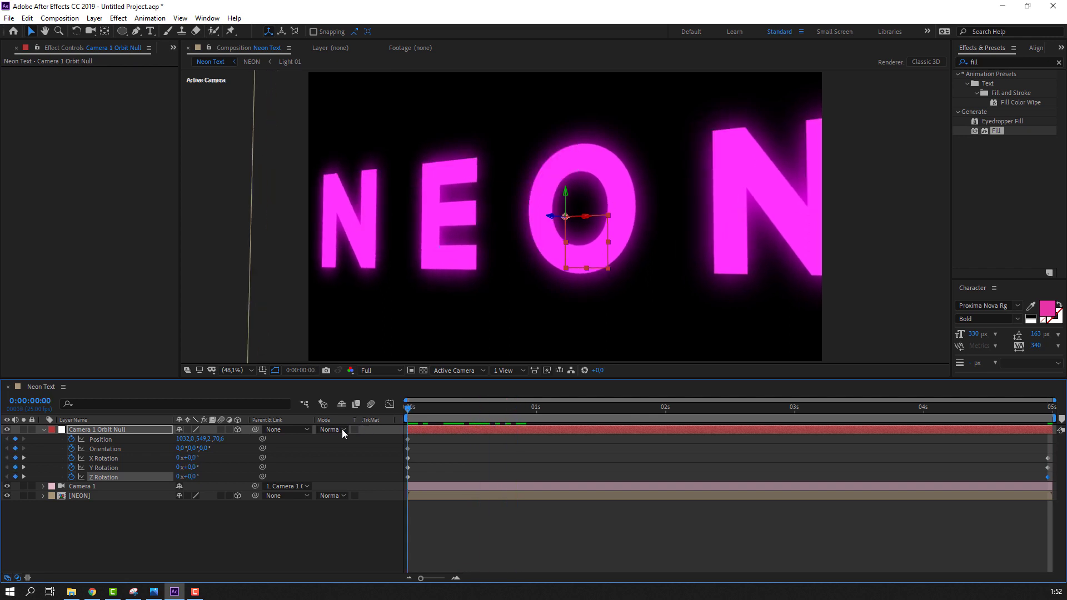
pyautogui.click(270, 514)
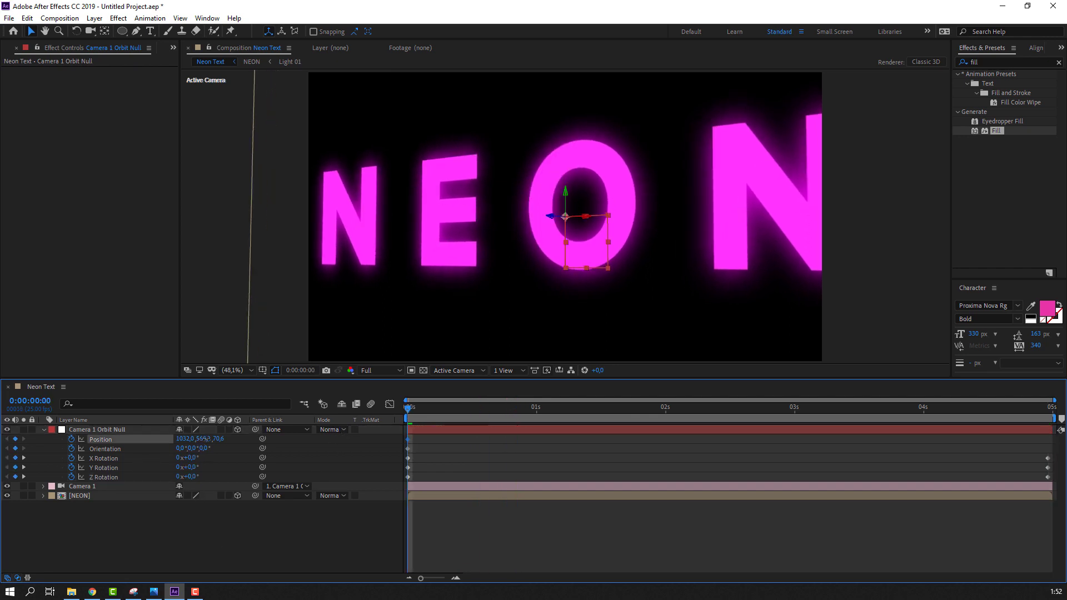
pyautogui.moveTo(506, 409); pyautogui.dragTo(1048, 408)
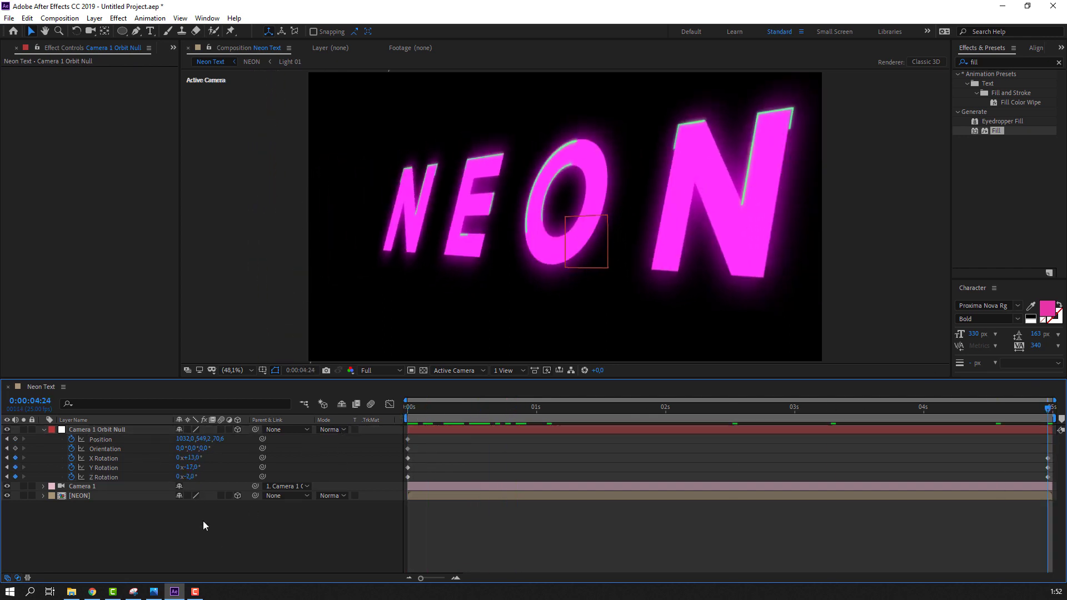
pyautogui.moveTo(225, 438); pyautogui.dragTo(183, 439)
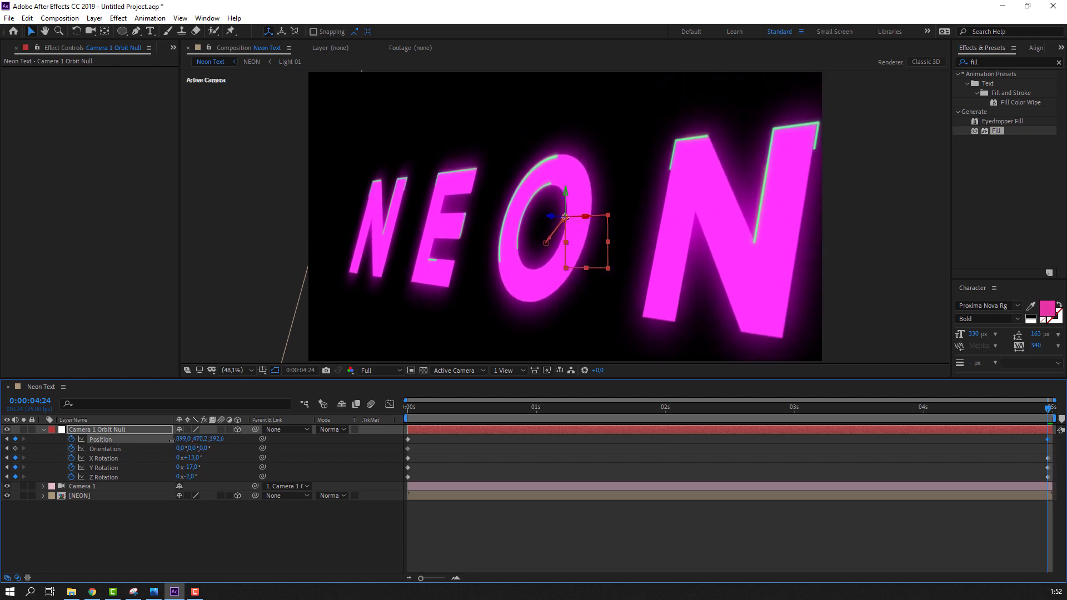
# - Play the camera move from the beginning of the composition to check the animation
pyautogui.click(408, 409)
pyautogui.click(282, 540)
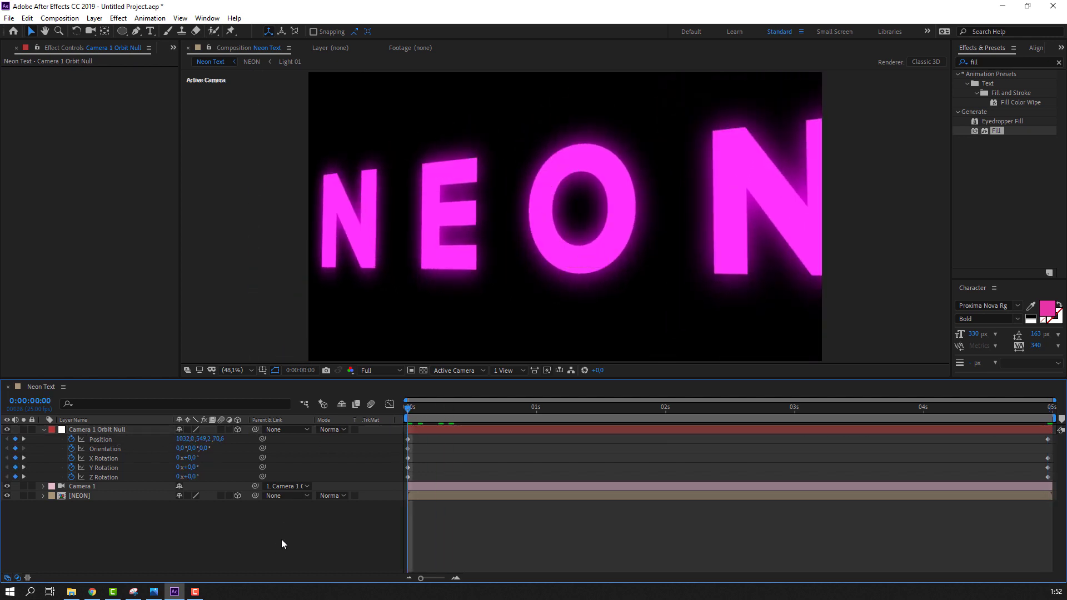
pyautogui.press('space')
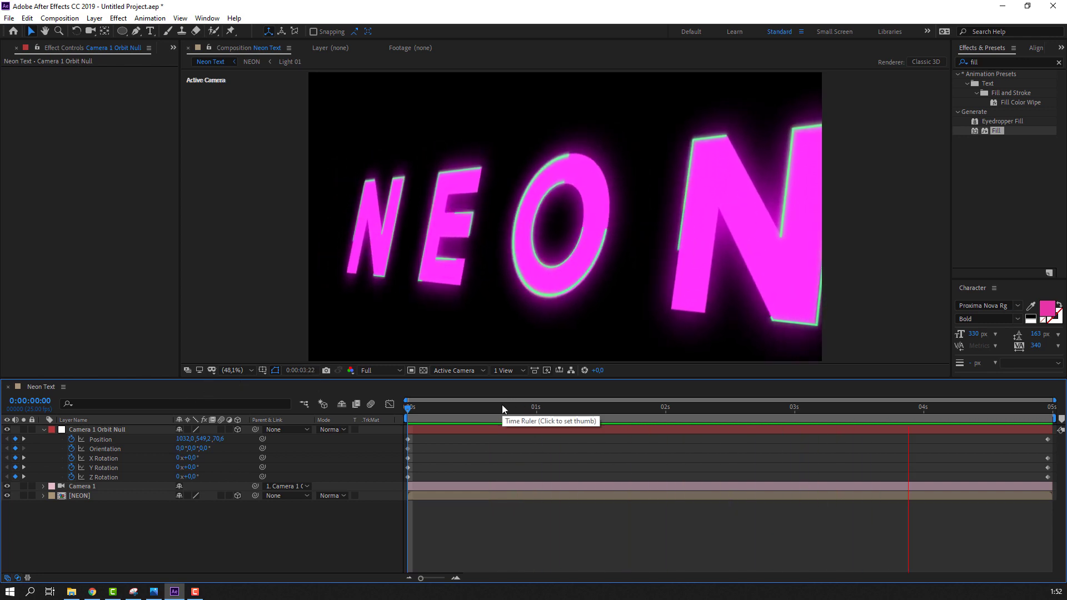
pyautogui.press('space')
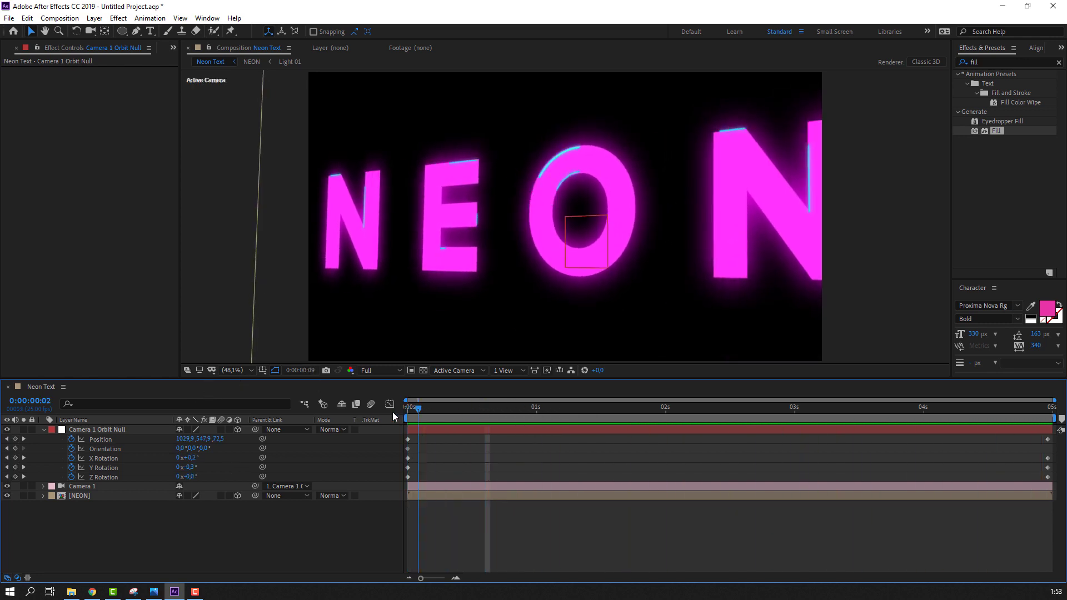
# - Turn on Depth of Field for Camera 1 and display the last frame at Third resolution
pyautogui.click(42, 432)
pyautogui.click(45, 440)
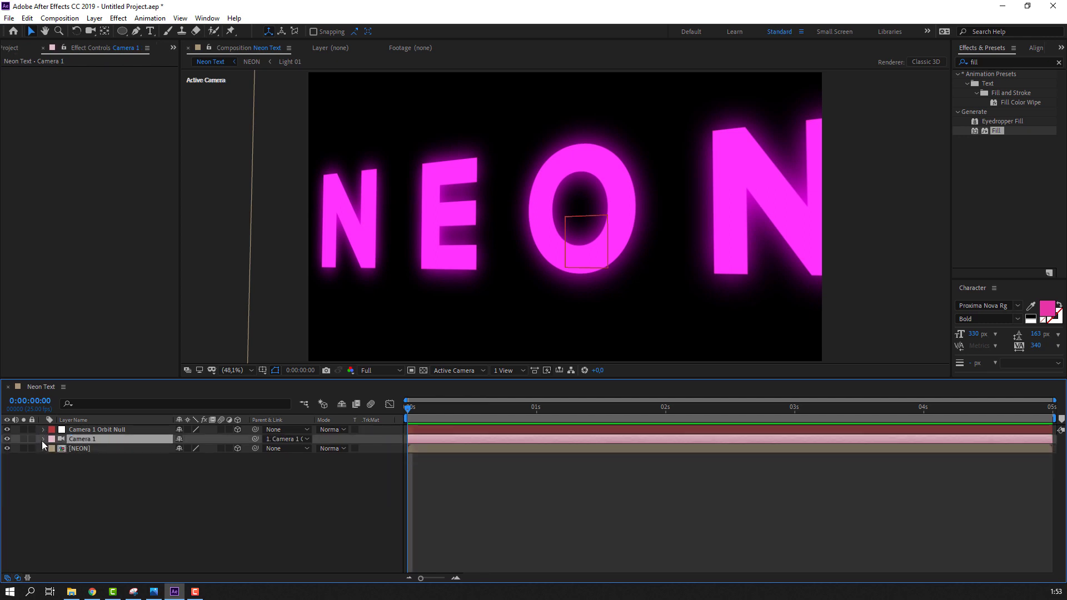
pyautogui.click(43, 439)
pyautogui.click(53, 458)
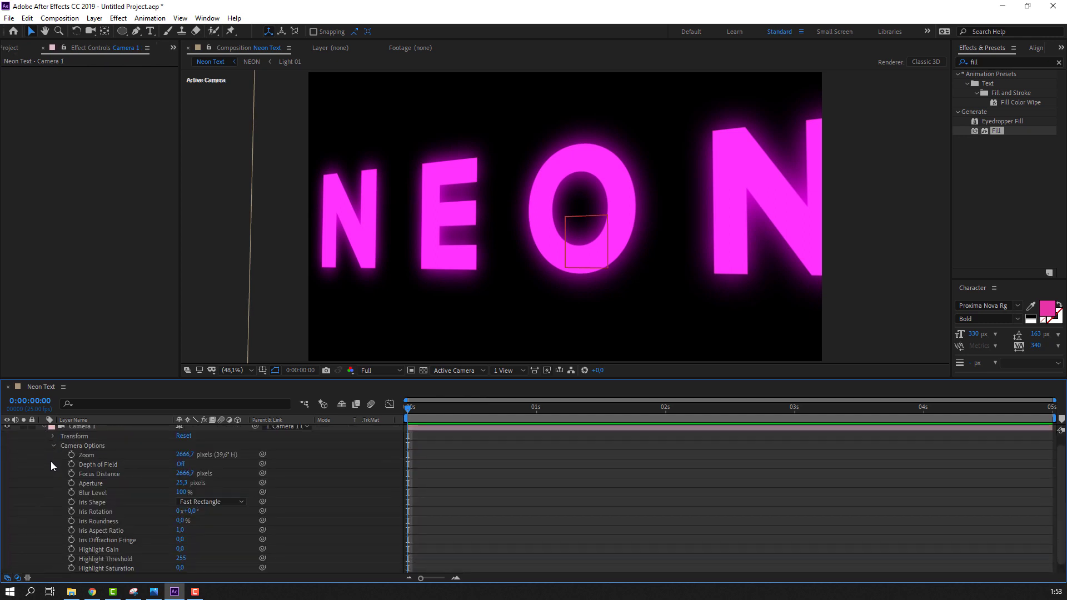
pyautogui.click(185, 467)
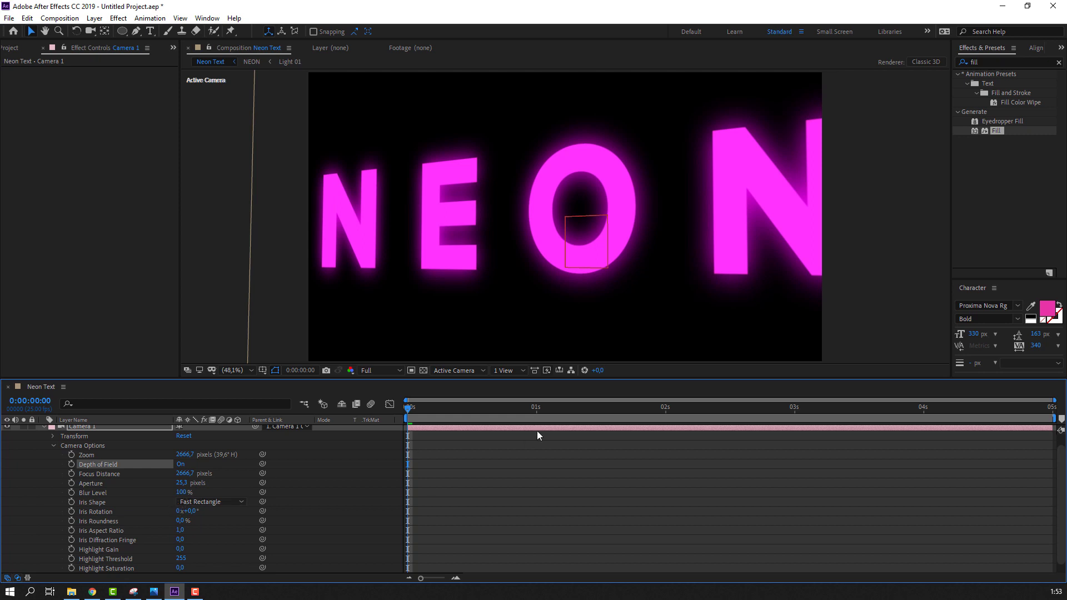
pyautogui.moveTo(598, 407); pyautogui.dragTo(1048, 406)
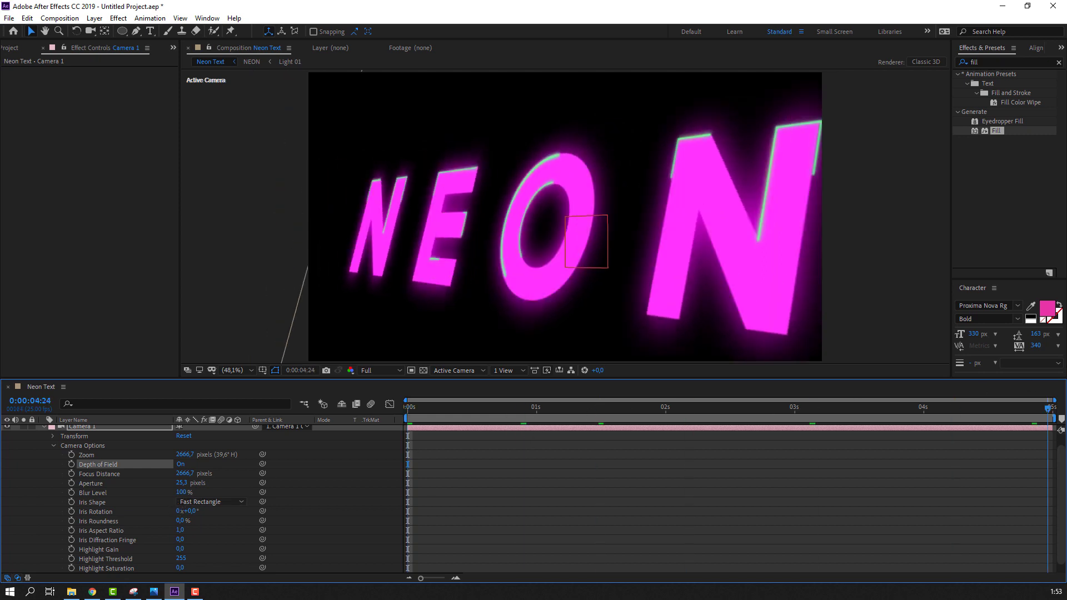
pyautogui.click(383, 371)
pyautogui.click(376, 421)
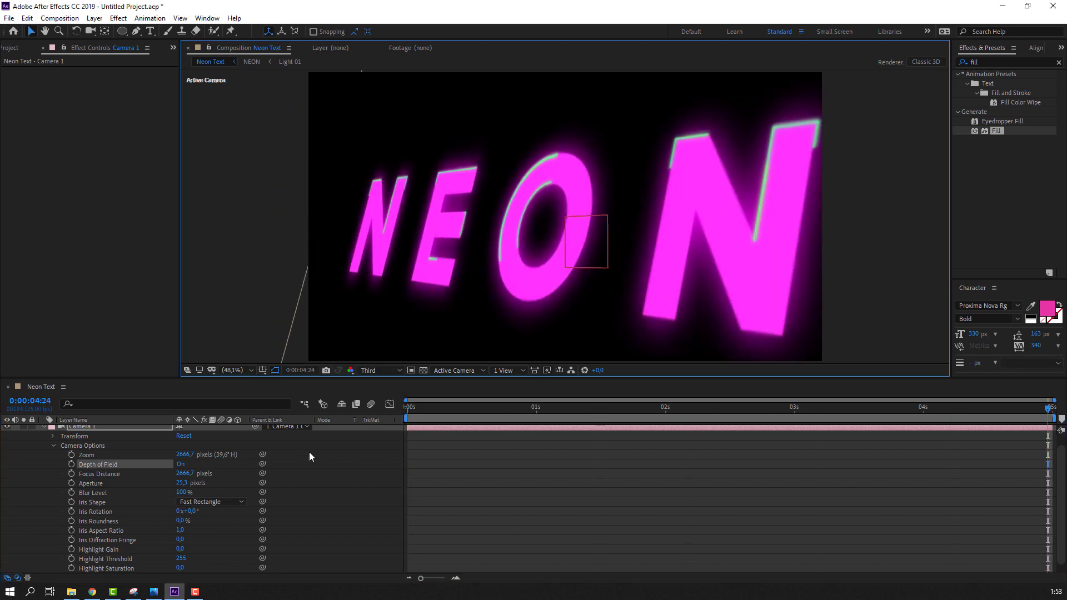
# - Raise the camera's Aperture to 150 and on to 225 pixels, and adjust its Focus Distance to 1240 pixels
pyautogui.click(183, 483)
pyautogui.write('150')
pyautogui.press('Return')
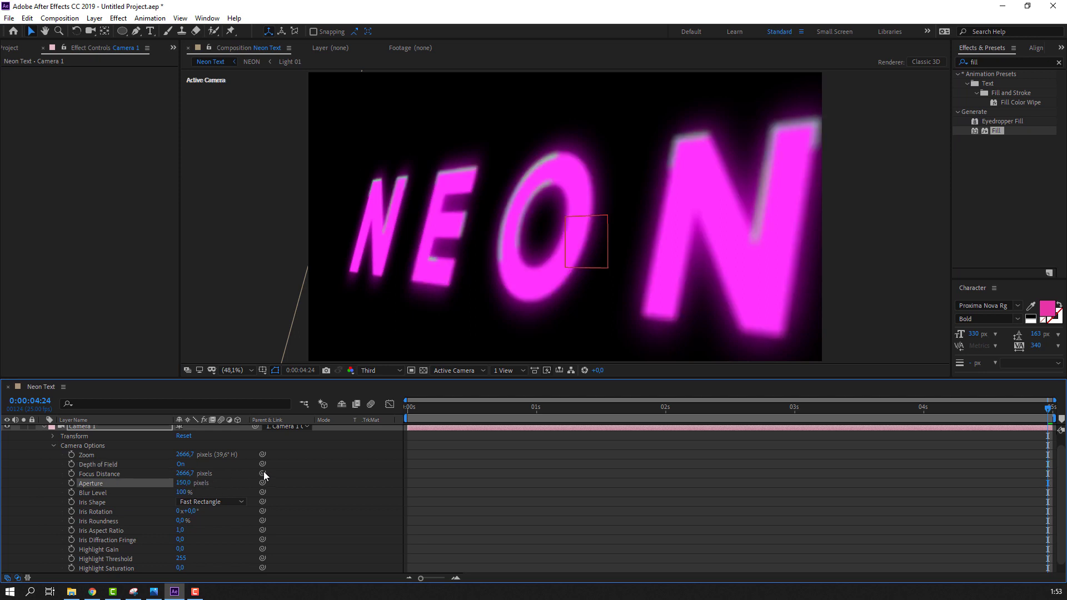
pyautogui.scroll(1, 591, 272)
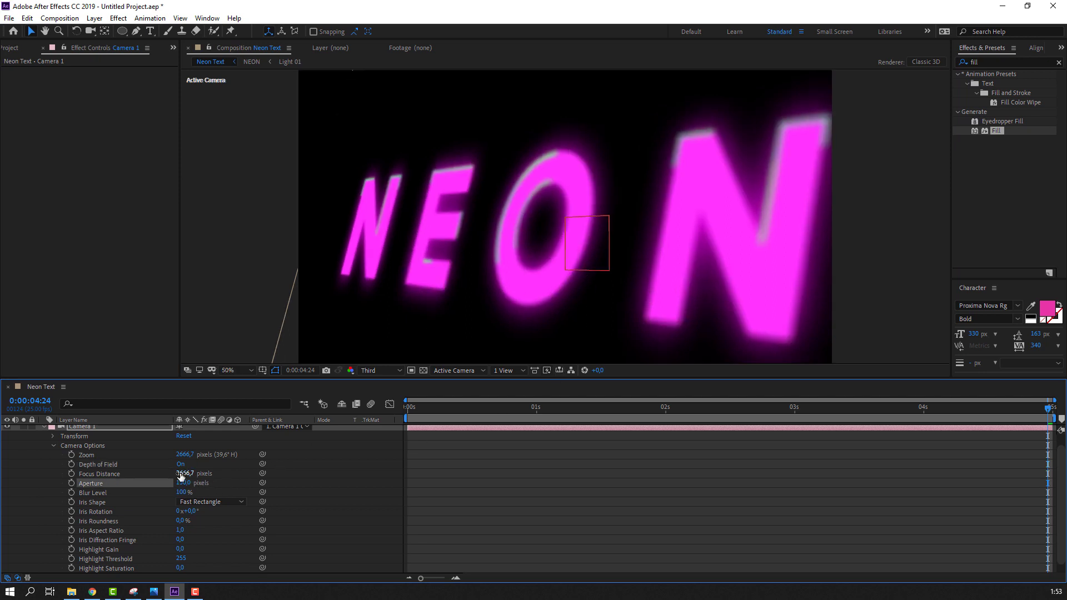
pyautogui.moveTo(181, 476); pyautogui.dragTo(104, 475)
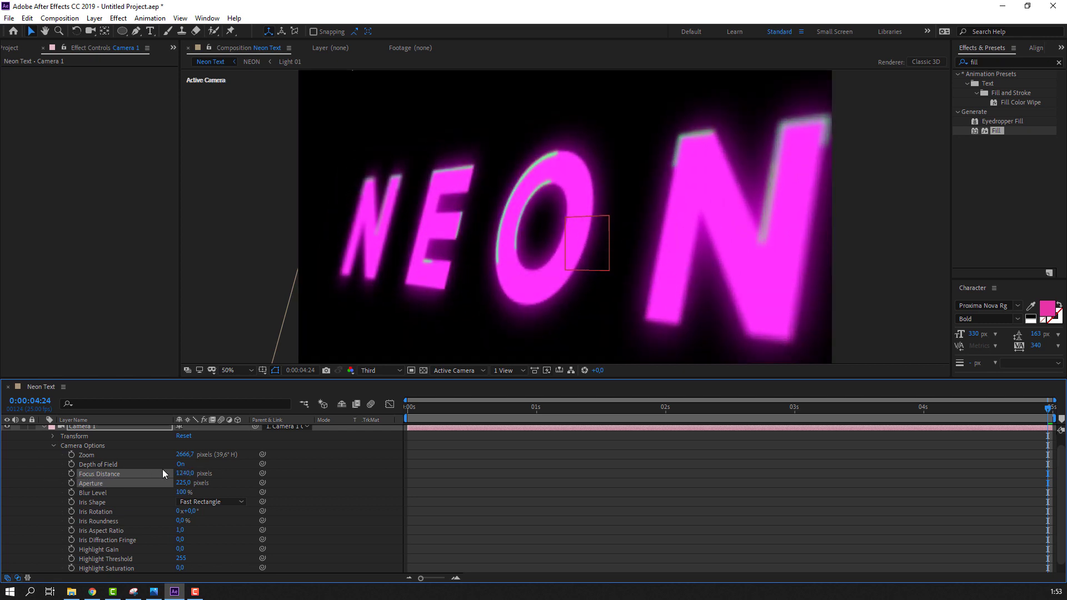
# - Restore Full preview resolution and keyframe the camera's Focus Distance at 1376 pixels on the first frame
pyautogui.moveTo(453, 416); pyautogui.dragTo(362, 416)
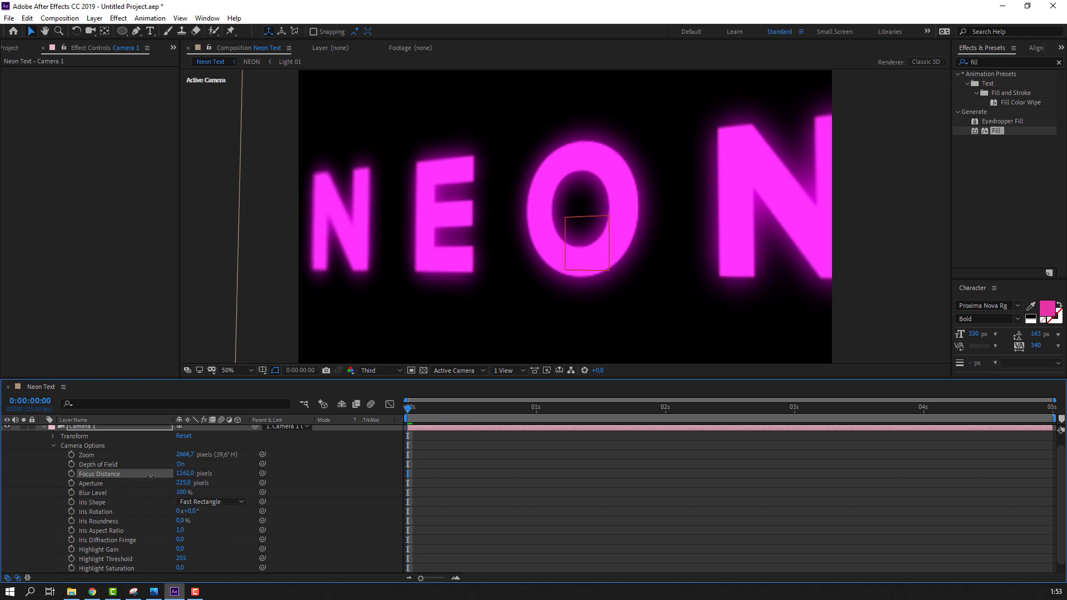
pyautogui.moveTo(268, 473); pyautogui.dragTo(446, 455)
pyautogui.click(383, 371)
pyautogui.click(375, 397)
pyautogui.scroll(1, 581, 242)
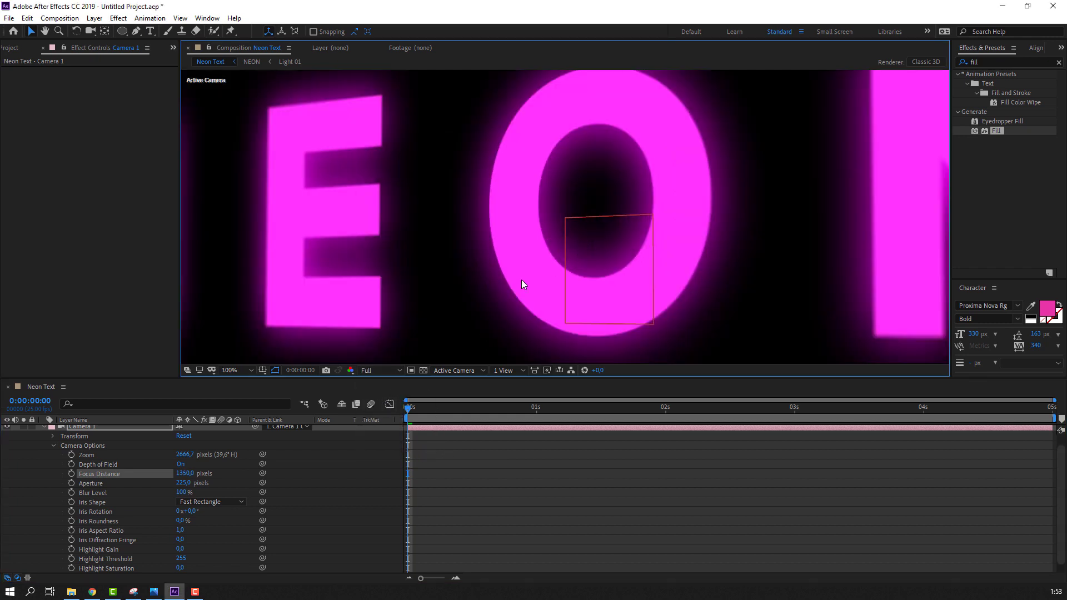
pyautogui.moveTo(178, 473); pyautogui.dragTo(152, 474)
pyautogui.scroll(-1, 536, 286)
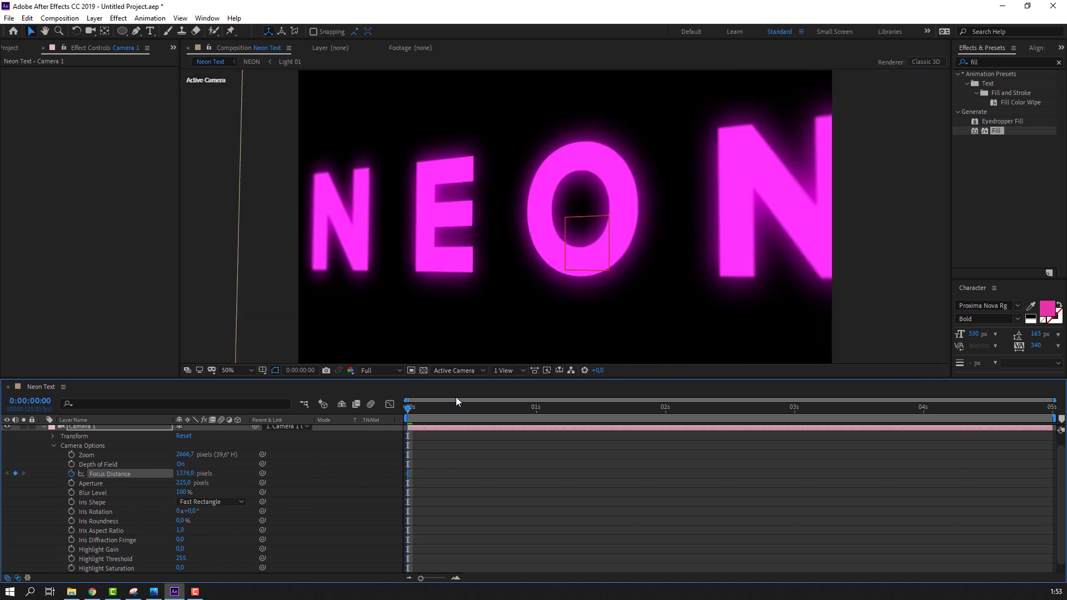
# - Set the camera's Focus Distance to 1072 pixels at the last frame, scrub through the focus change and collapse the camera's properties
pyautogui.moveTo(432, 414); pyautogui.dragTo(1048, 414)
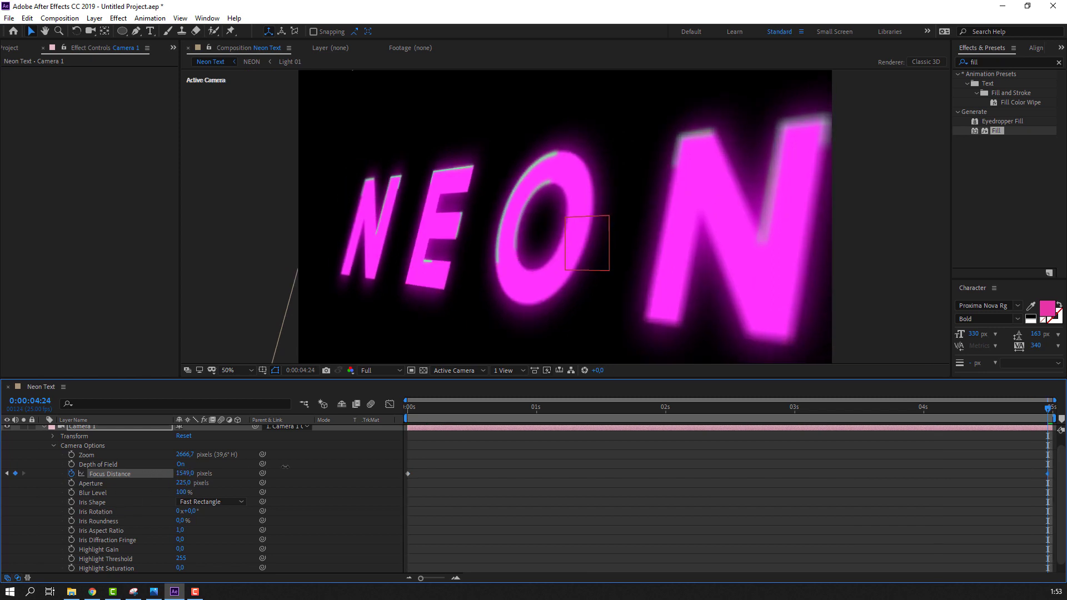
pyautogui.moveTo(286, 466); pyautogui.dragTo(415, 455)
pyautogui.moveTo(584, 442); pyautogui.dragTo(895, 422)
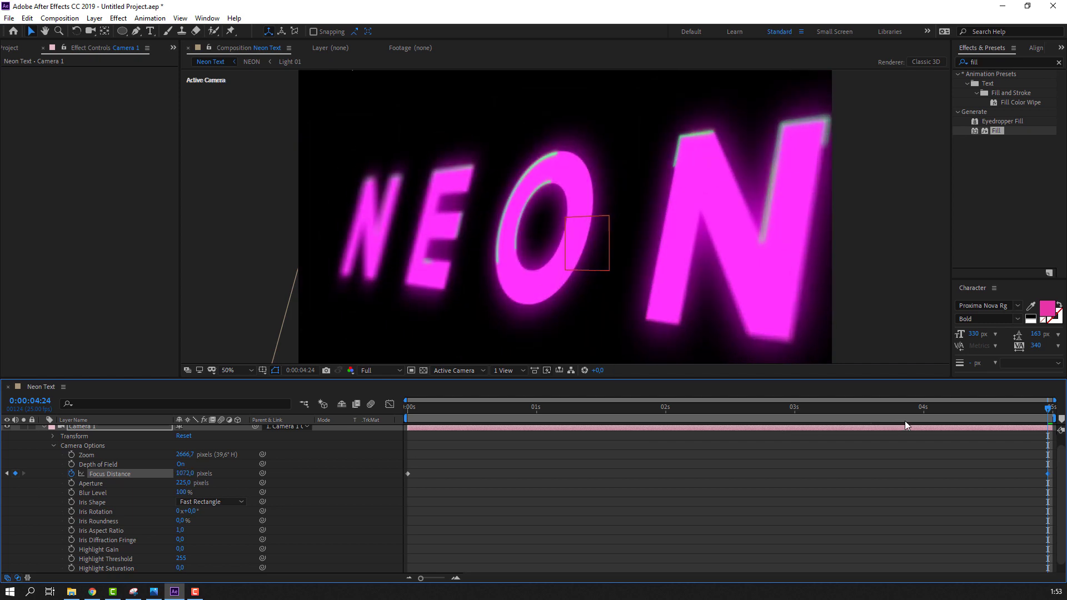
pyautogui.click(670, 455)
pyautogui.click(996, 410)
pyautogui.moveTo(976, 410); pyautogui.dragTo(355, 419)
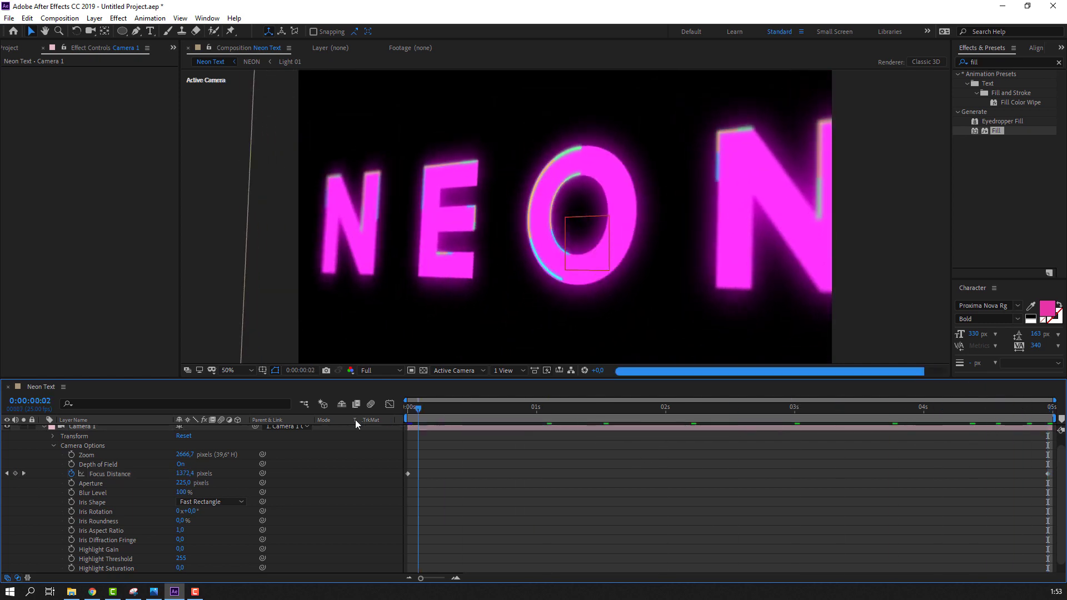
pyautogui.click(43, 427)
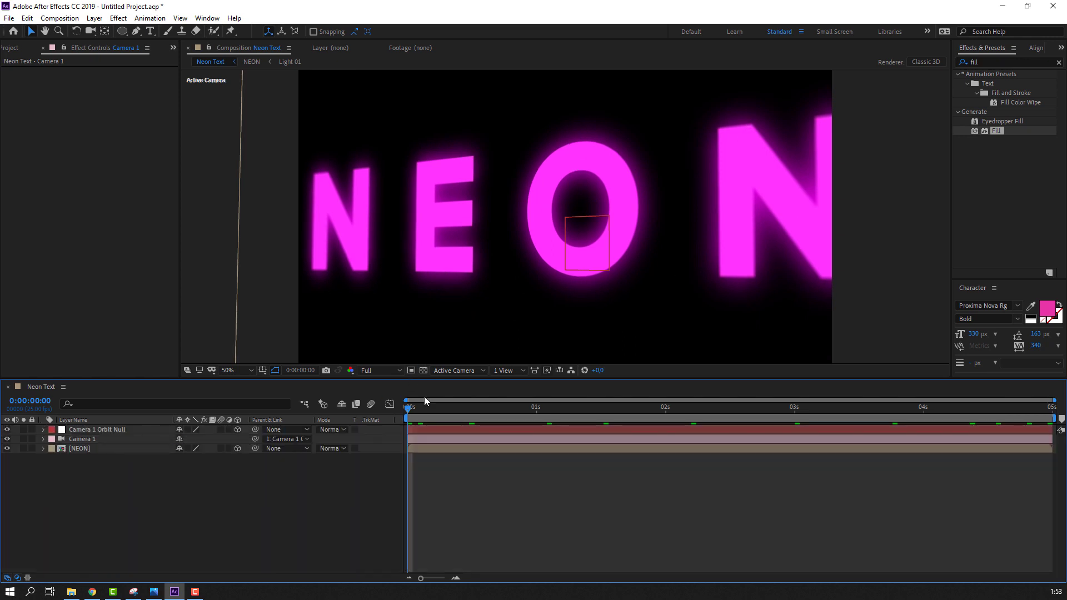
# - Create a solid named "BG" and place it below the NEON layer at the bottom of the layer stack
pyautogui.rightClick(162, 482)
pyautogui.moveTo(278, 364)
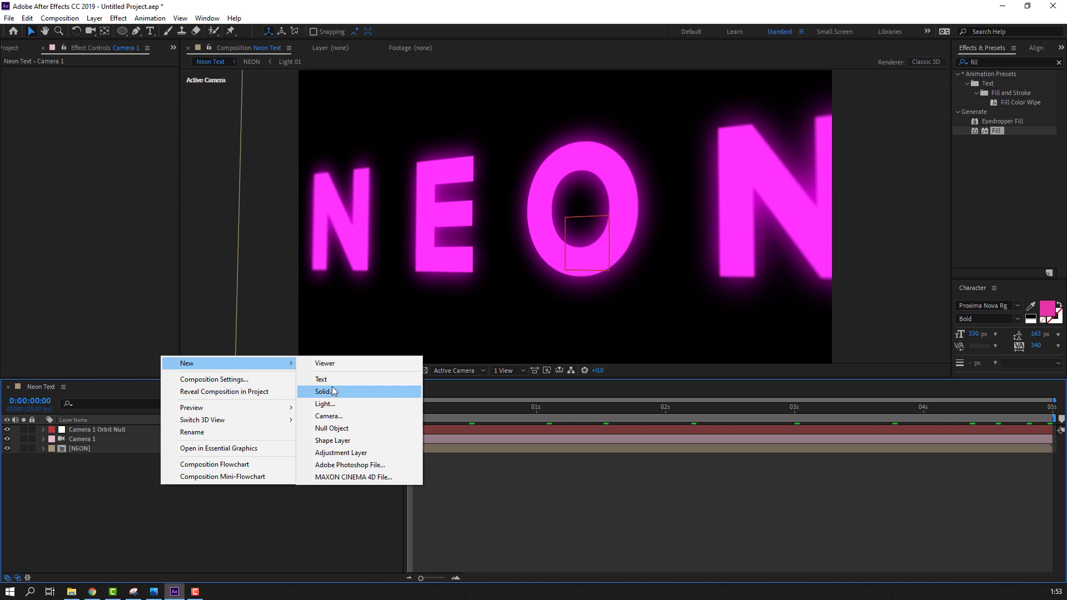
pyautogui.click(333, 392)
pyautogui.write('BG')
pyautogui.click(291, 416)
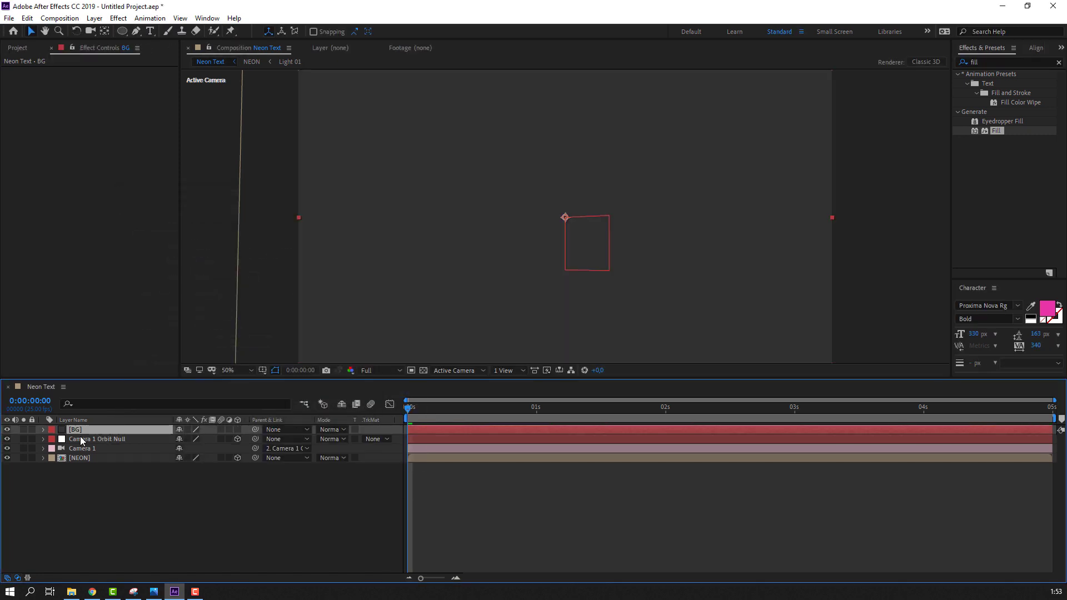
pyautogui.moveTo(80, 436); pyautogui.dragTo(106, 482)
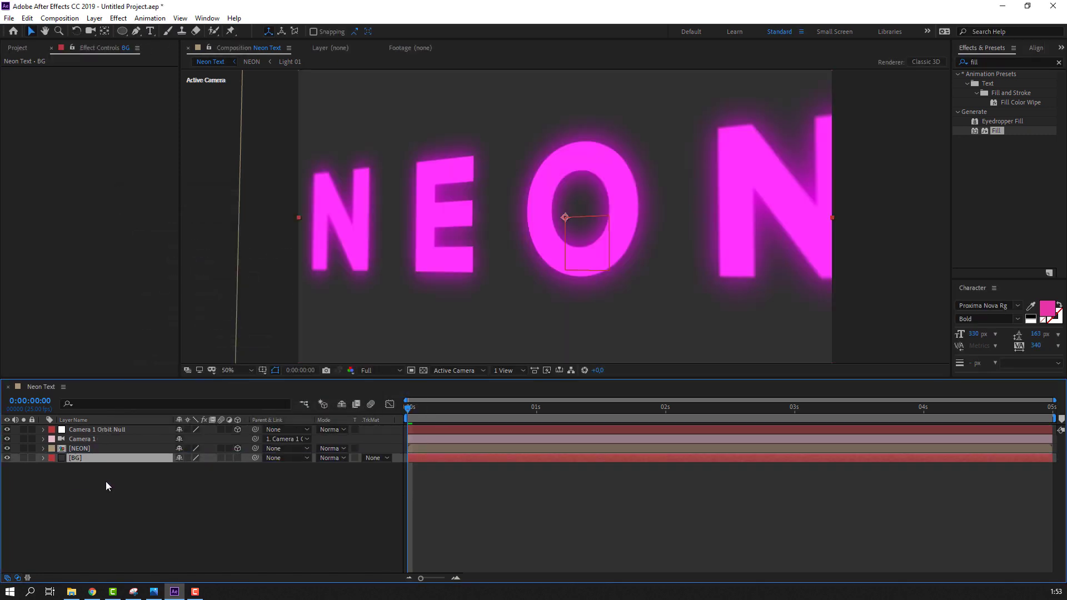
# - Make the BG layer 3D and apply the Gradient Ramp effect to it
pyautogui.click(237, 458)
pyautogui.doubleClick(987, 62)
pyautogui.write('gradi')
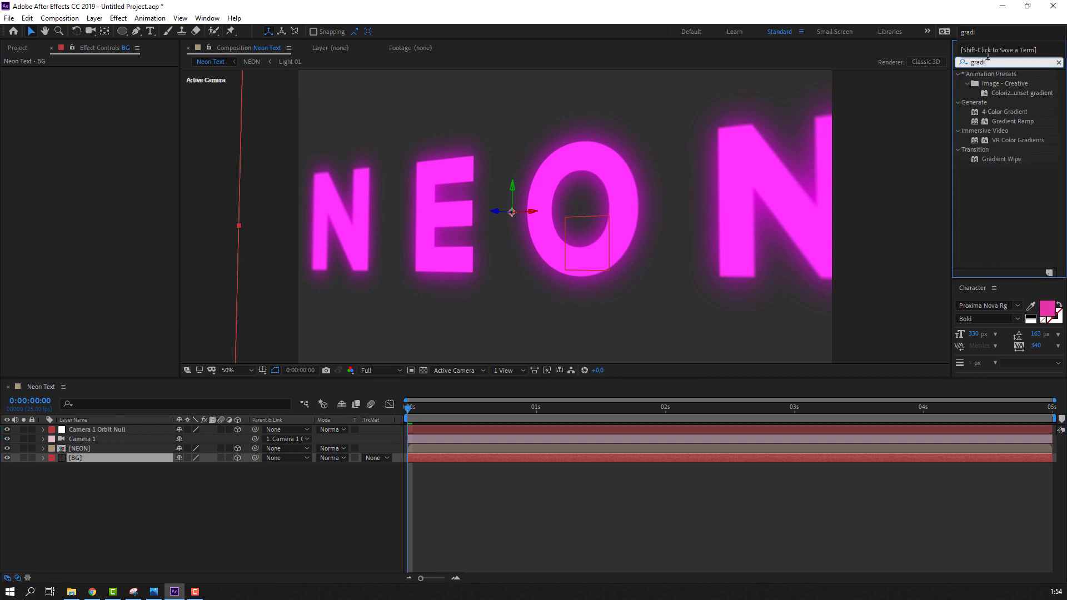
pyautogui.write('e')
pyautogui.doubleClick(1014, 120)
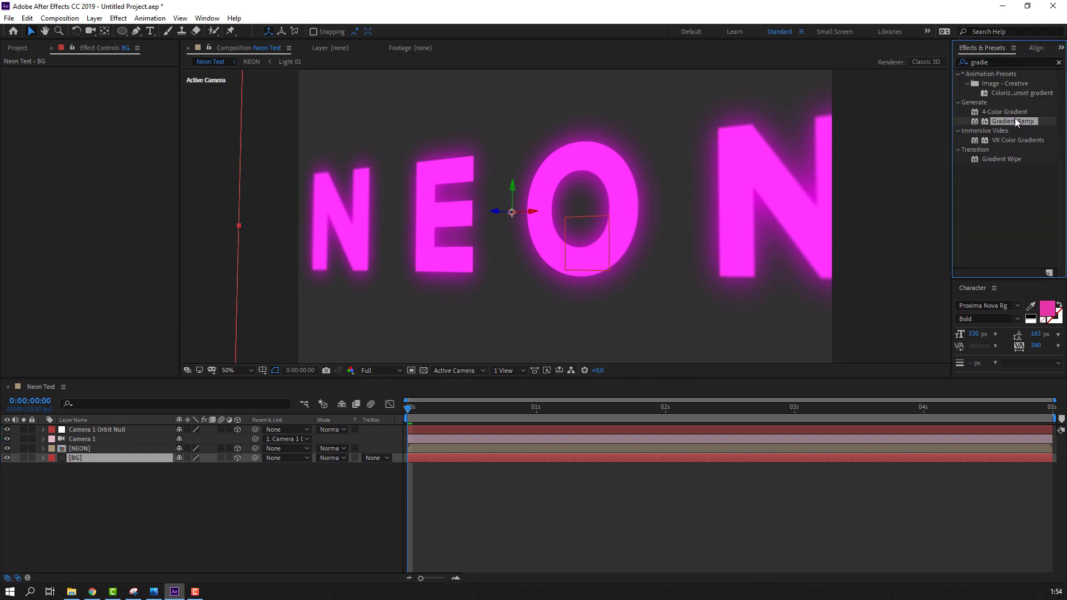
# - Set the BG gradient's Start Color to blue 195ABB and its End Color to a very dark navy blue
pyautogui.click(104, 90)
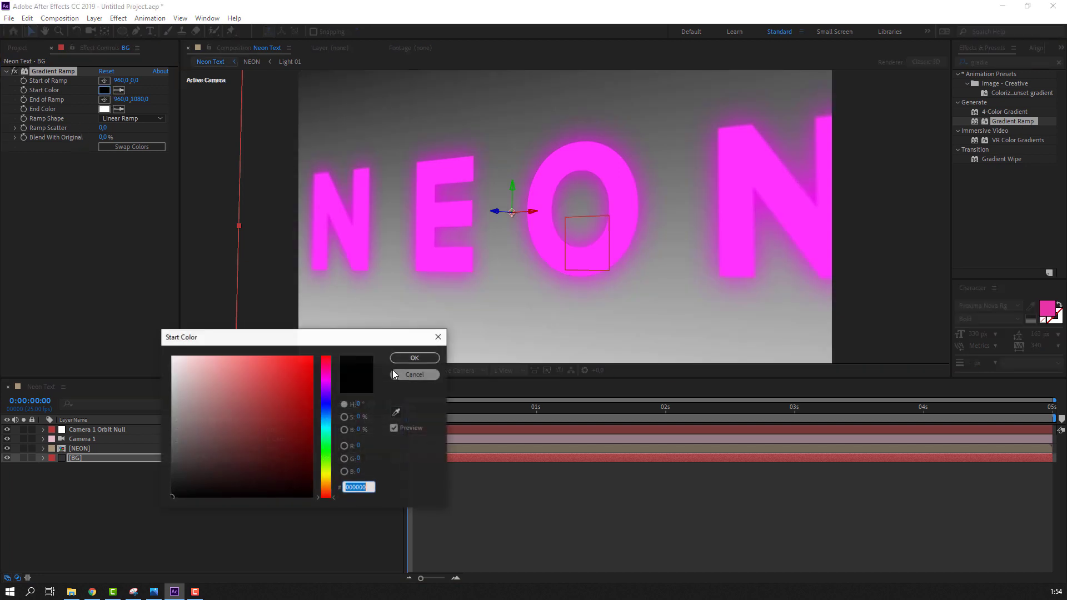
pyautogui.click(327, 412)
pyautogui.click(295, 401)
pyautogui.click(395, 359)
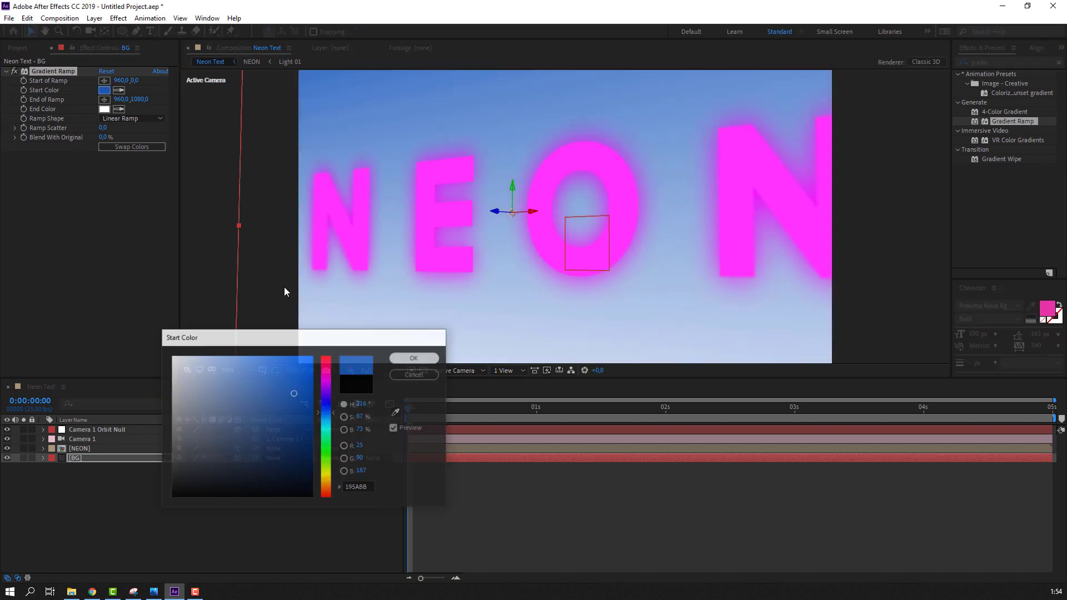
pyautogui.click(104, 109)
pyautogui.click(326, 411)
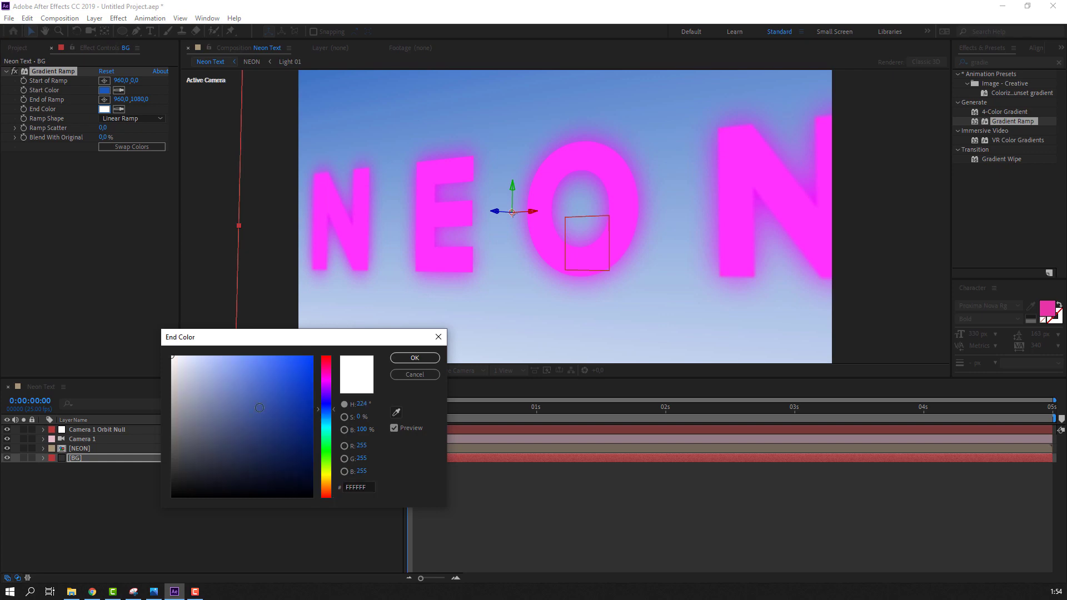
pyautogui.moveTo(282, 445); pyautogui.dragTo(325, 477)
pyautogui.click(414, 358)
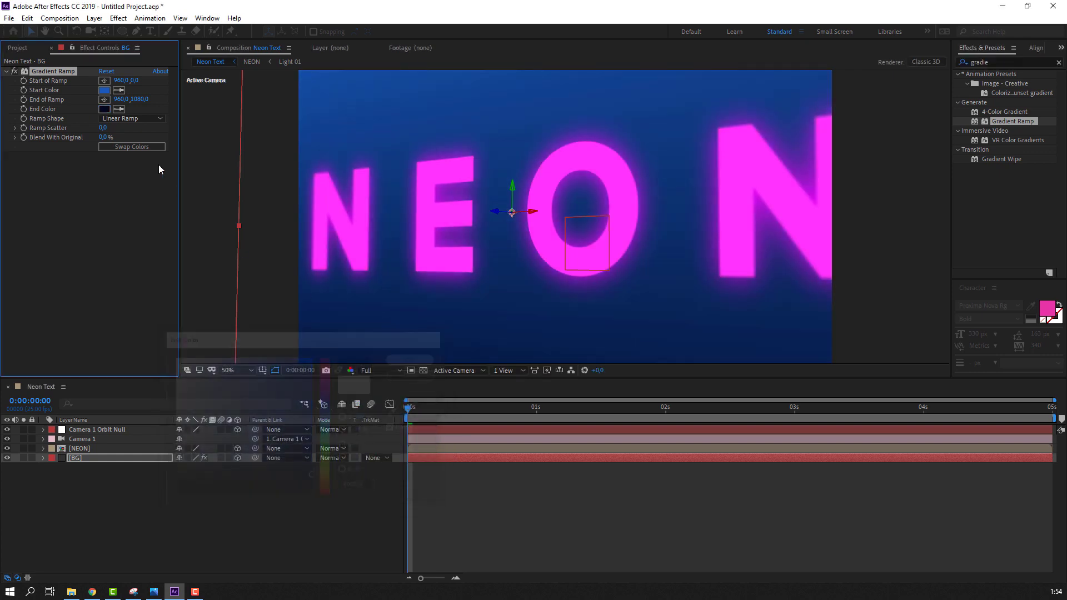
# - Set the BG gradient's Ramp Shape to Radial Ramp
pyautogui.click(143, 118)
pyautogui.click(146, 143)
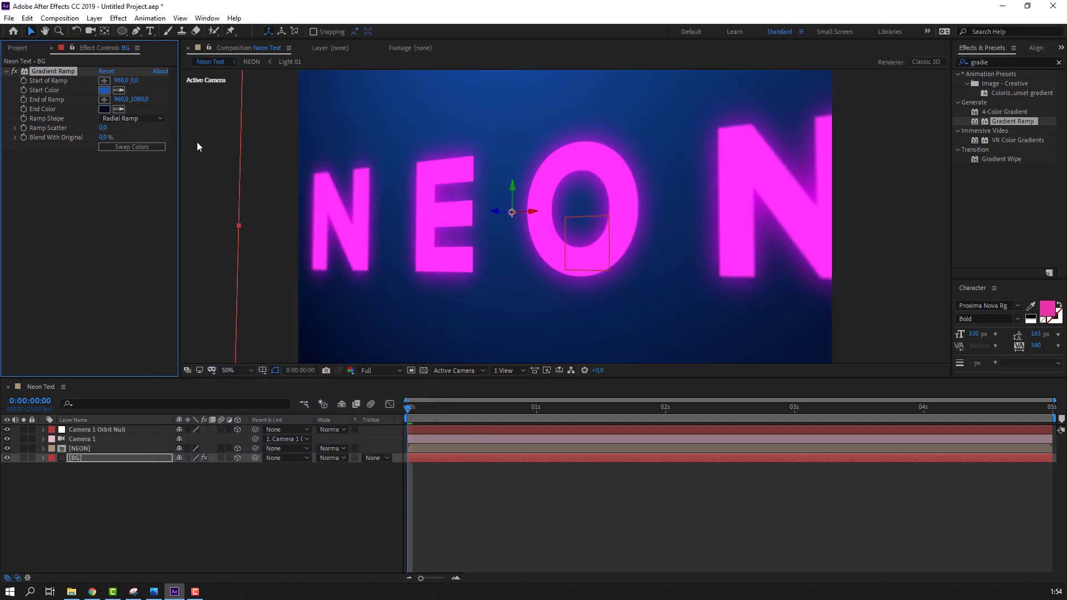
pyautogui.scroll(-2, 557, 224)
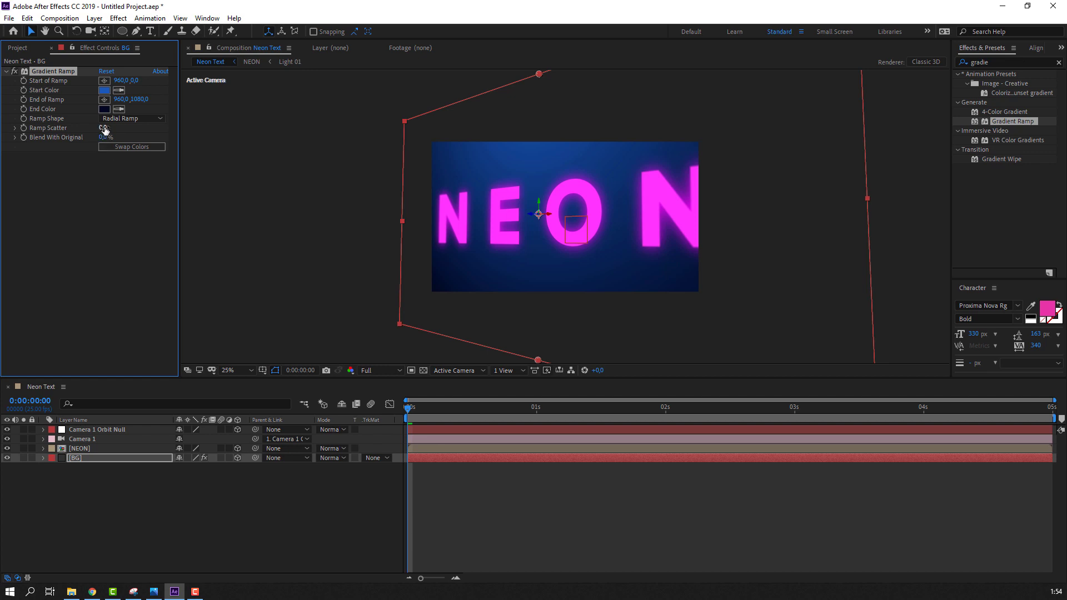
pyautogui.click(146, 118)
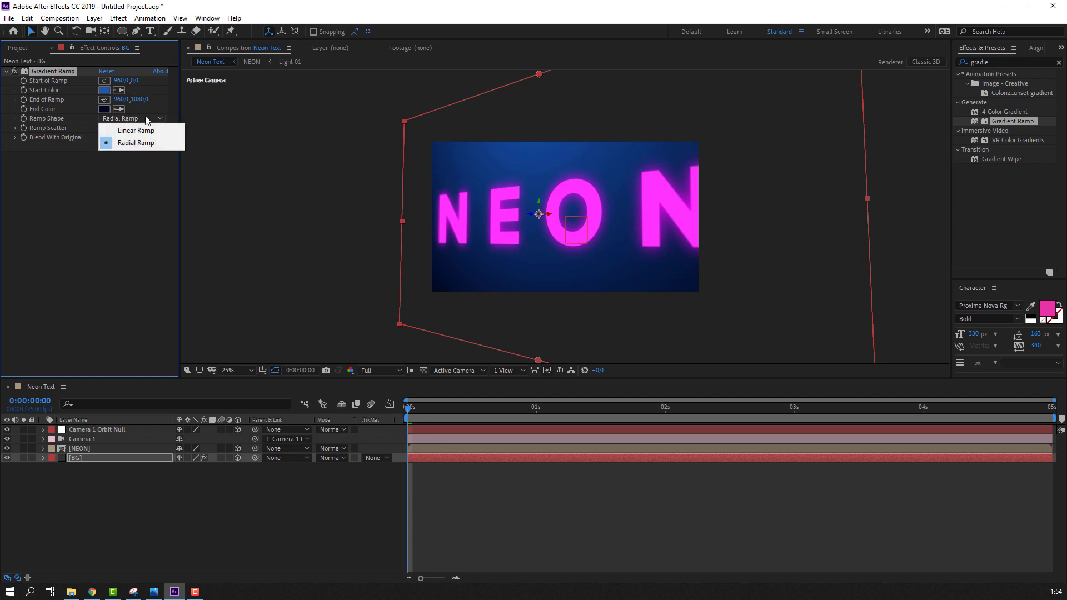
pyautogui.click(209, 464)
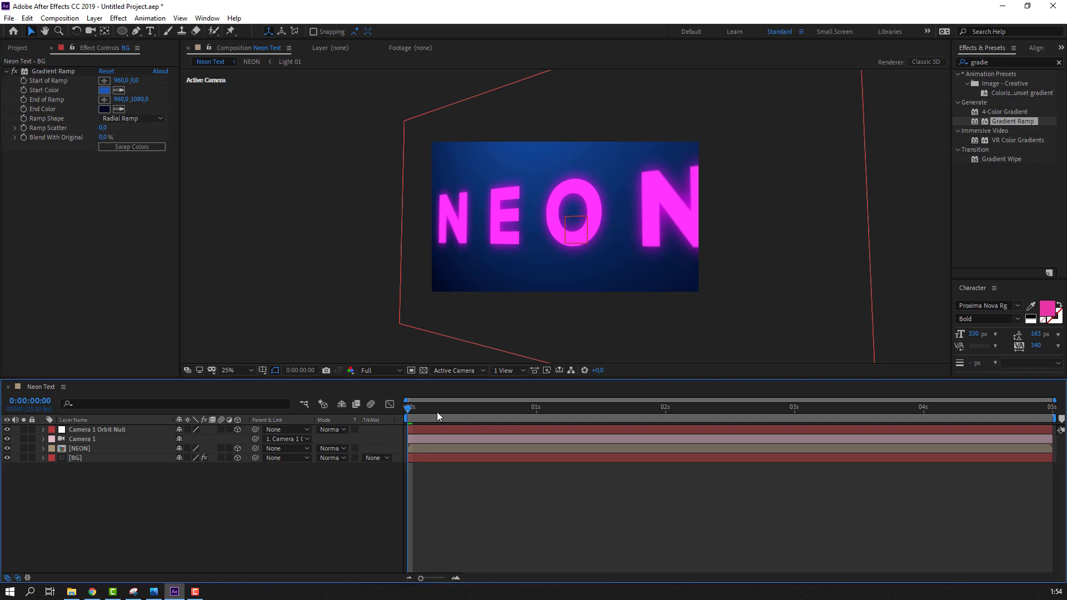
# - Go to the last frame and scale the BG layer to 162% so it covers the whole frame
pyautogui.moveTo(437, 412); pyautogui.dragTo(1049, 412)
pyautogui.click(103, 460)
pyautogui.press('s')
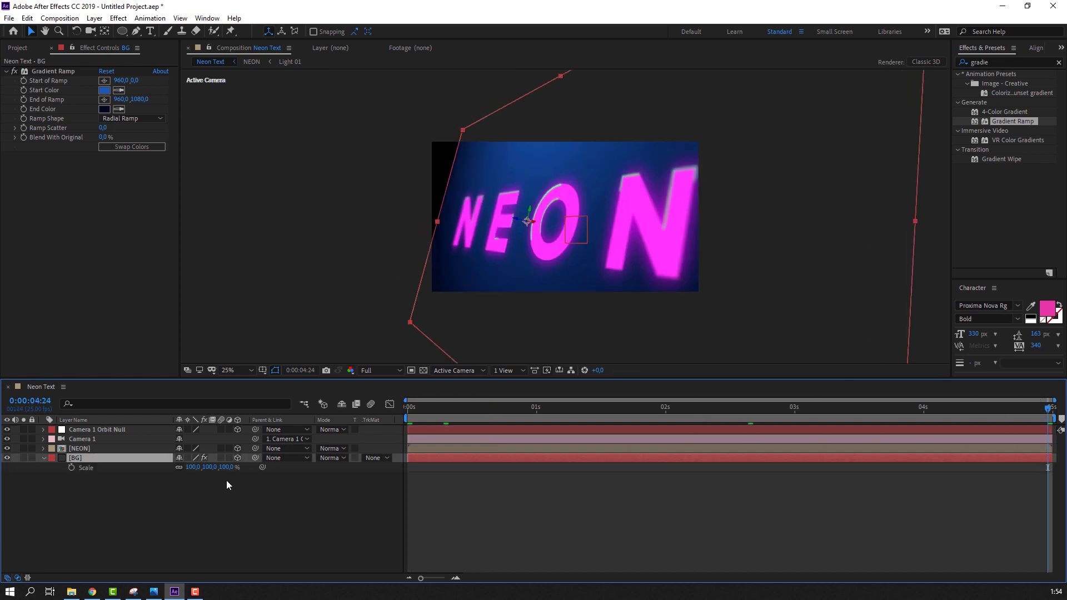
pyautogui.moveTo(191, 467); pyautogui.dragTo(223, 461)
pyautogui.click(247, 370)
pyautogui.click(238, 383)
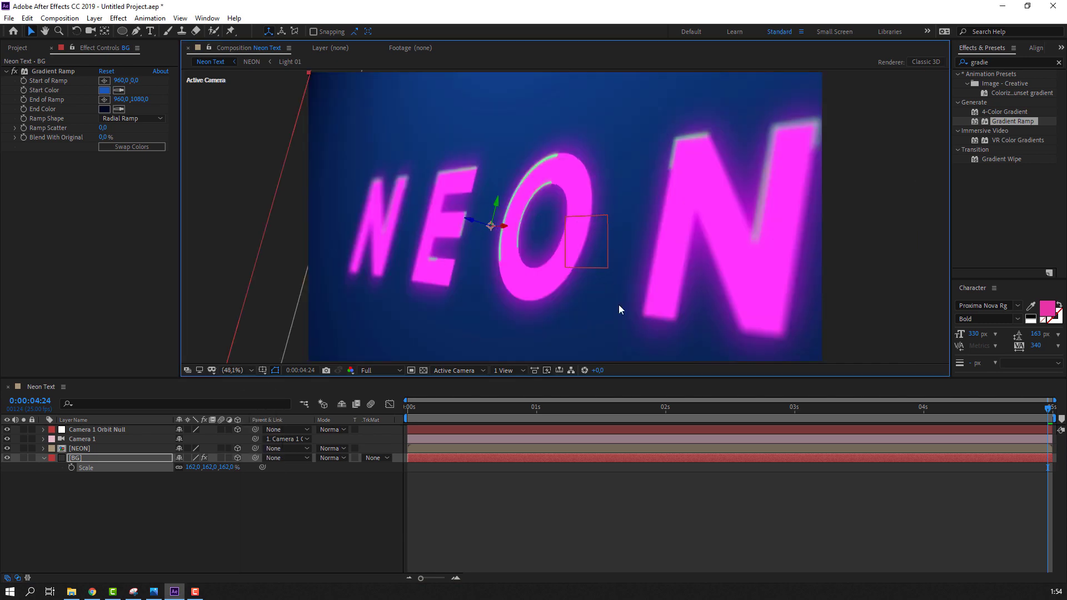
# - Apply Drop Shadow to the NEON layer with a Distance of 44 and a Softness of 58
pyautogui.click(1022, 65)
pyautogui.write('d')
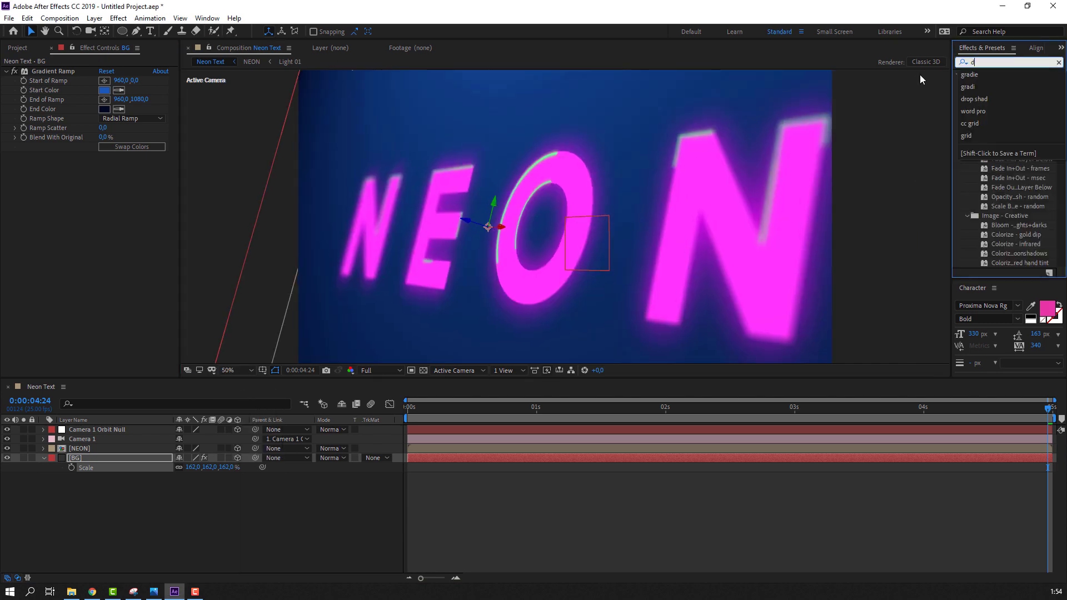
pyautogui.write('rop sha')
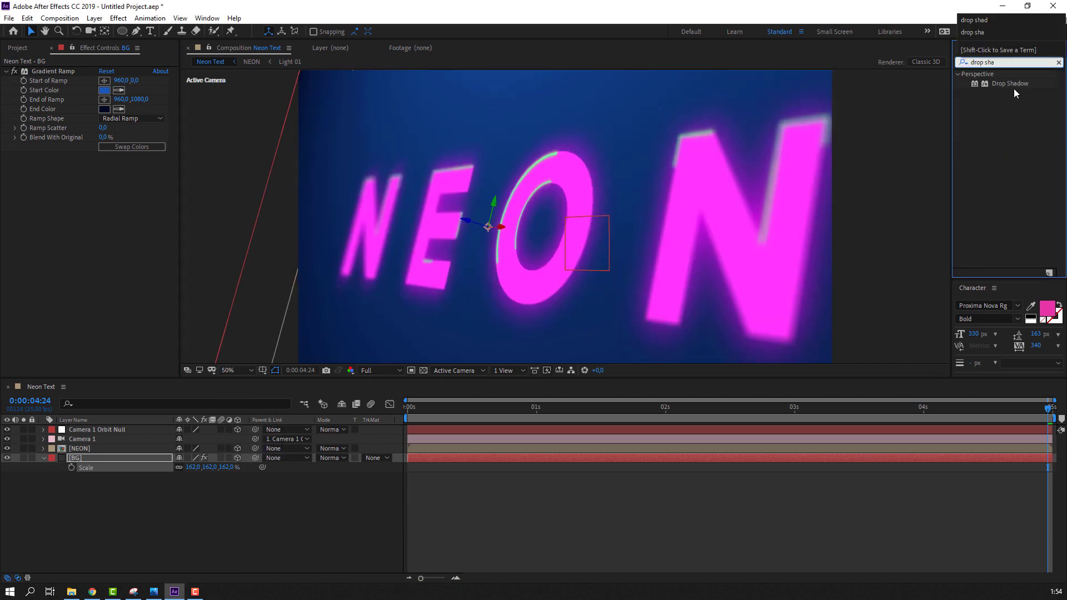
pyautogui.moveTo(1013, 88); pyautogui.dragTo(92, 450)
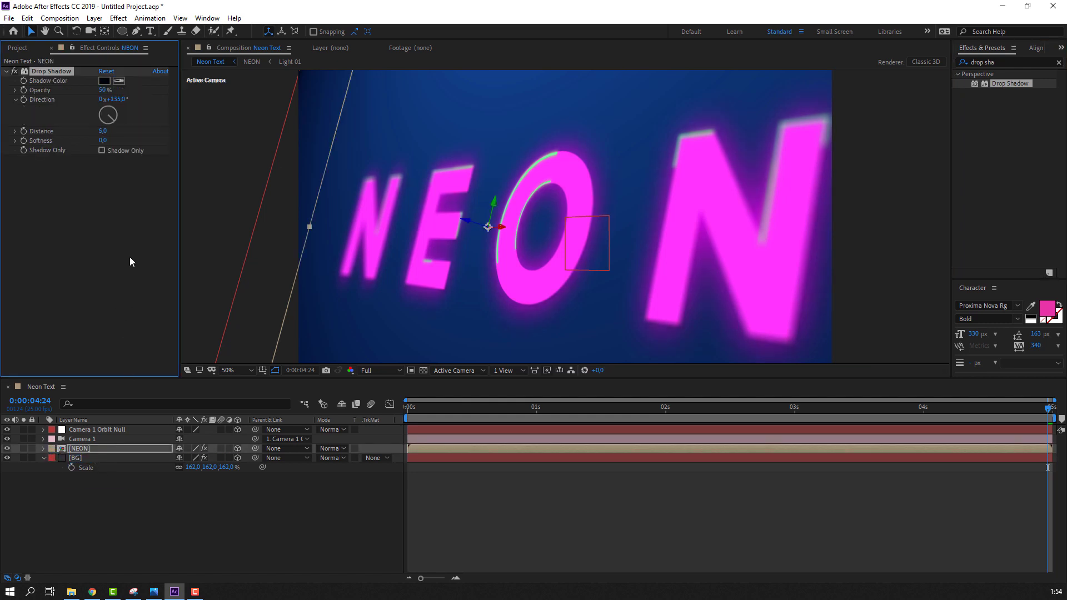
pyautogui.moveTo(103, 130); pyautogui.dragTo(146, 136)
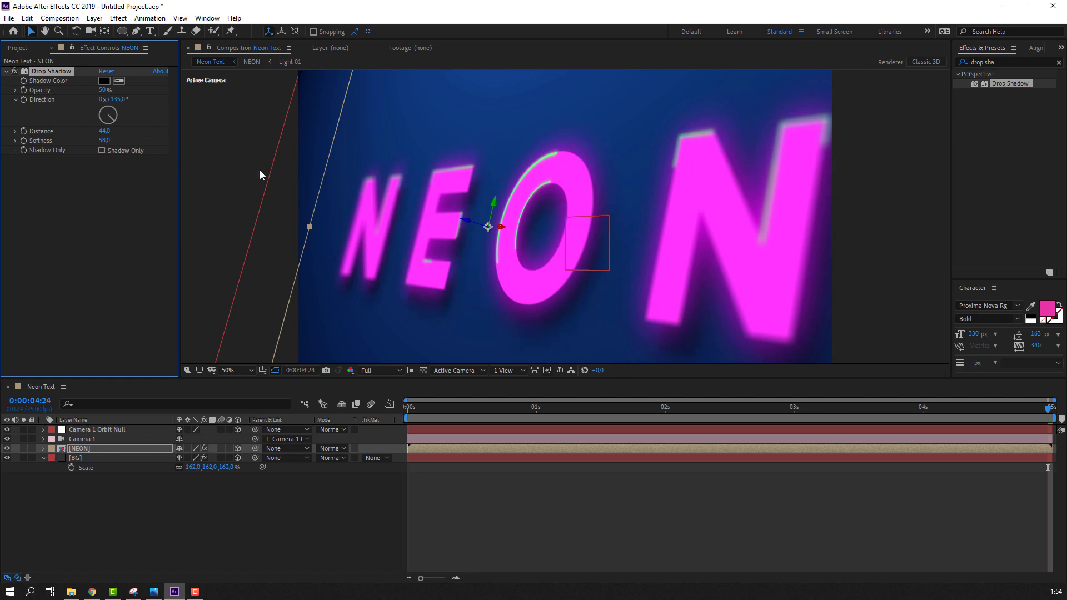
# - Raise the NEON drop shadow's Opacity to 69% and deselect the layer
pyautogui.scroll(1, 413, 258)
pyautogui.moveTo(323, 272); pyautogui.dragTo(421, 186)
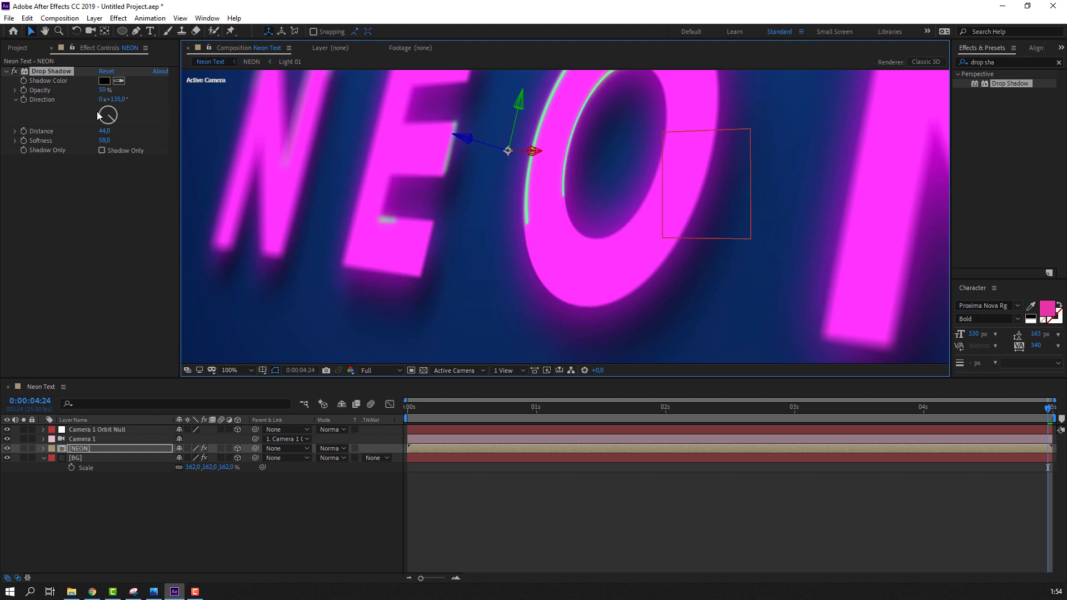
pyautogui.moveTo(102, 90); pyautogui.dragTo(127, 88)
pyautogui.scroll(-2, 568, 292)
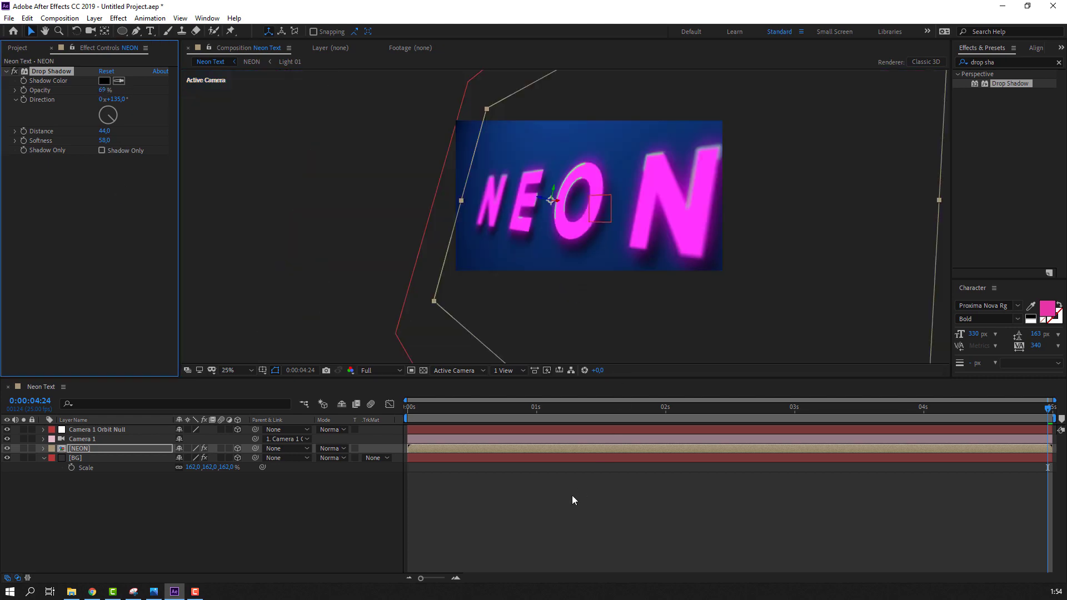
pyautogui.scroll(2, 566, 305)
pyautogui.click(474, 511)
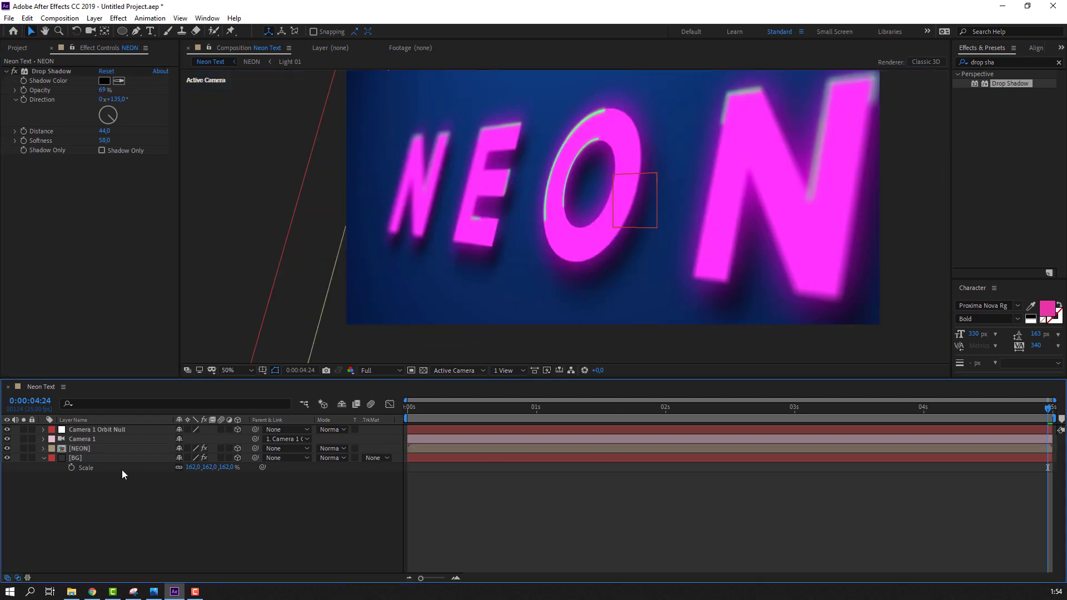
# - Collapse the BG layer's properties and duplicate the NEON layer
pyautogui.click(44, 458)
pyautogui.click(88, 448)
pyautogui.click(26, 18)
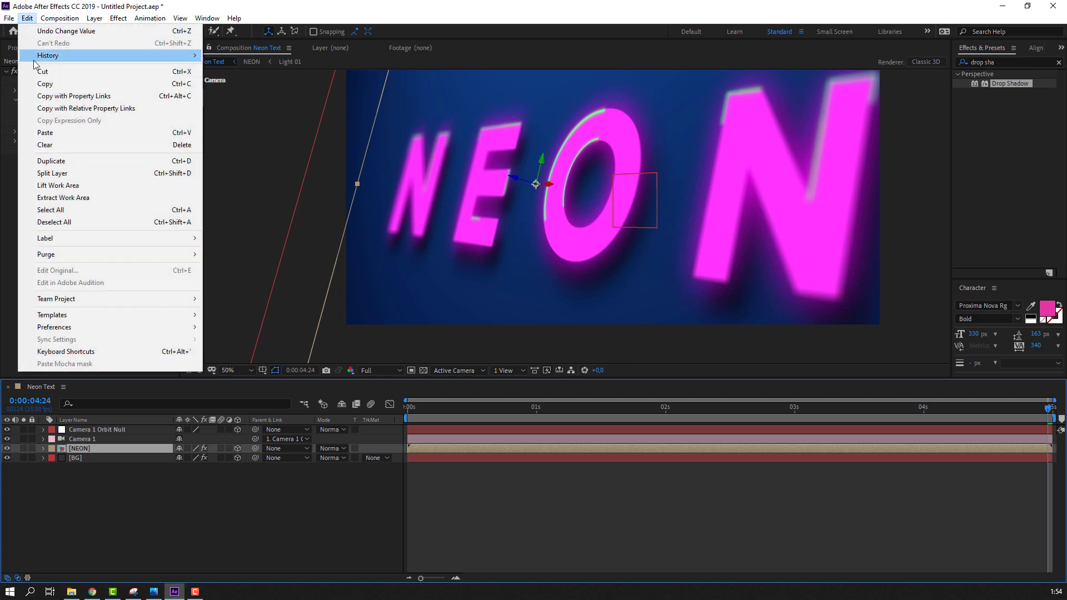
pyautogui.click(64, 161)
# - Push the BG layer back along its Z axis, away from the NEON text
pyautogui.press('.')
pyautogui.press('.')
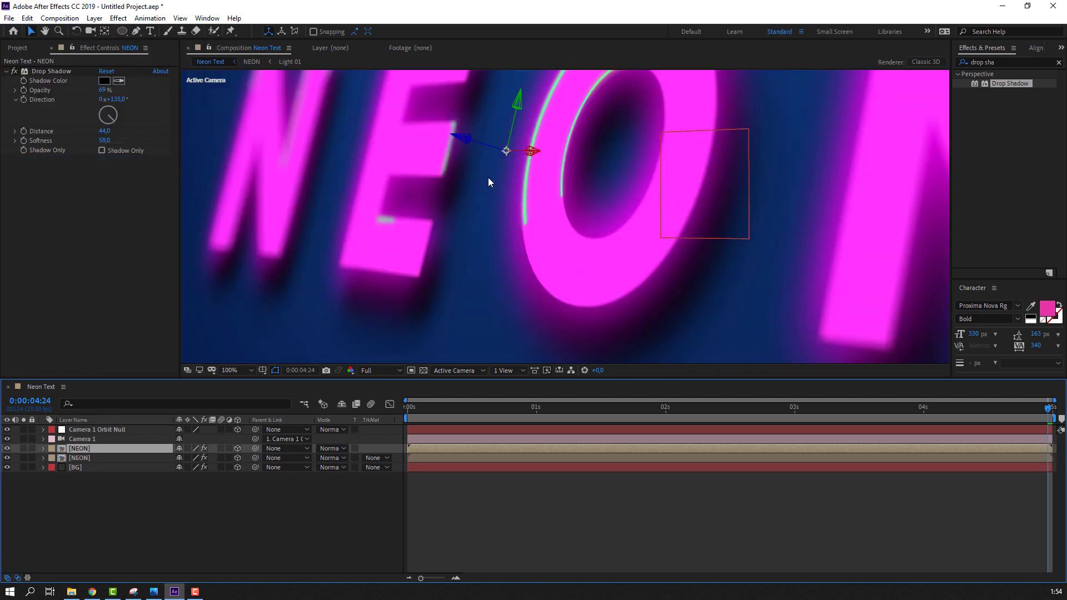
pyautogui.moveTo(489, 182); pyautogui.dragTo(405, 219)
pyautogui.moveTo(387, 175); pyautogui.dragTo(331, 321)
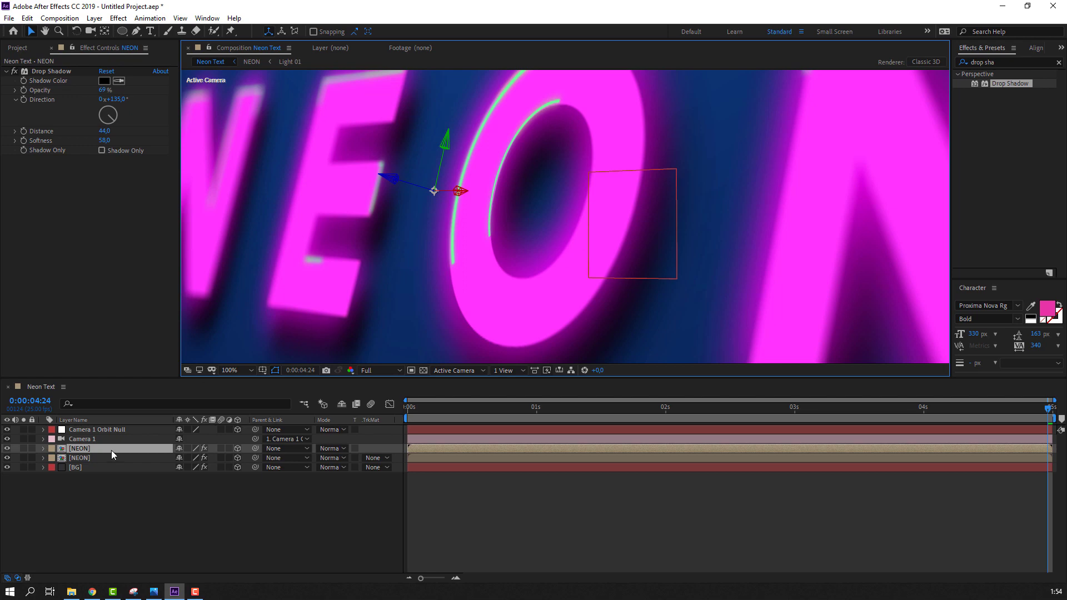
pyautogui.click(80, 471)
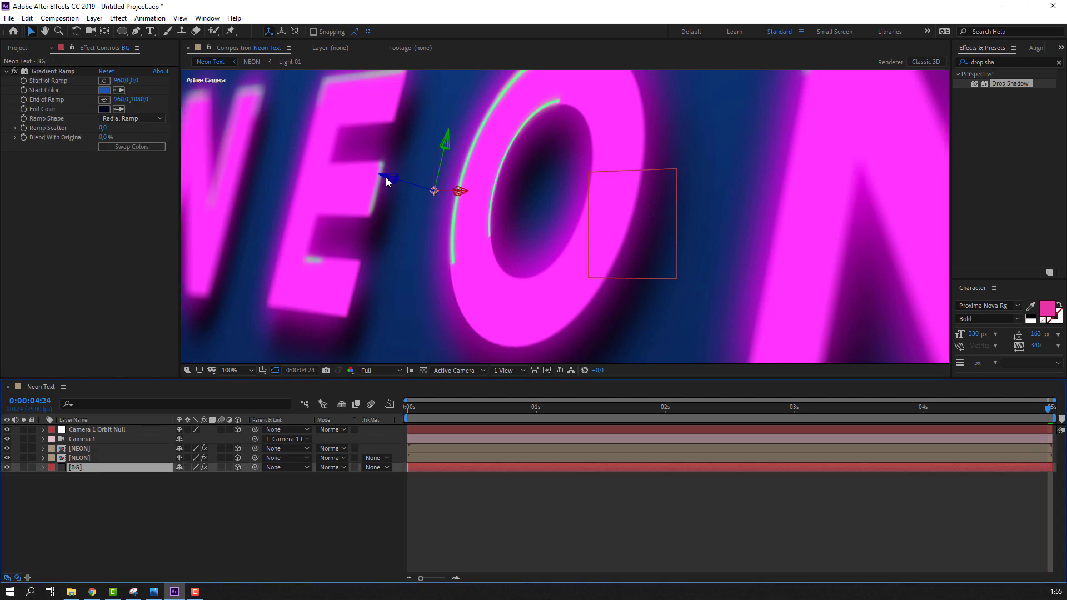
pyautogui.moveTo(392, 179); pyautogui.dragTo(419, 192)
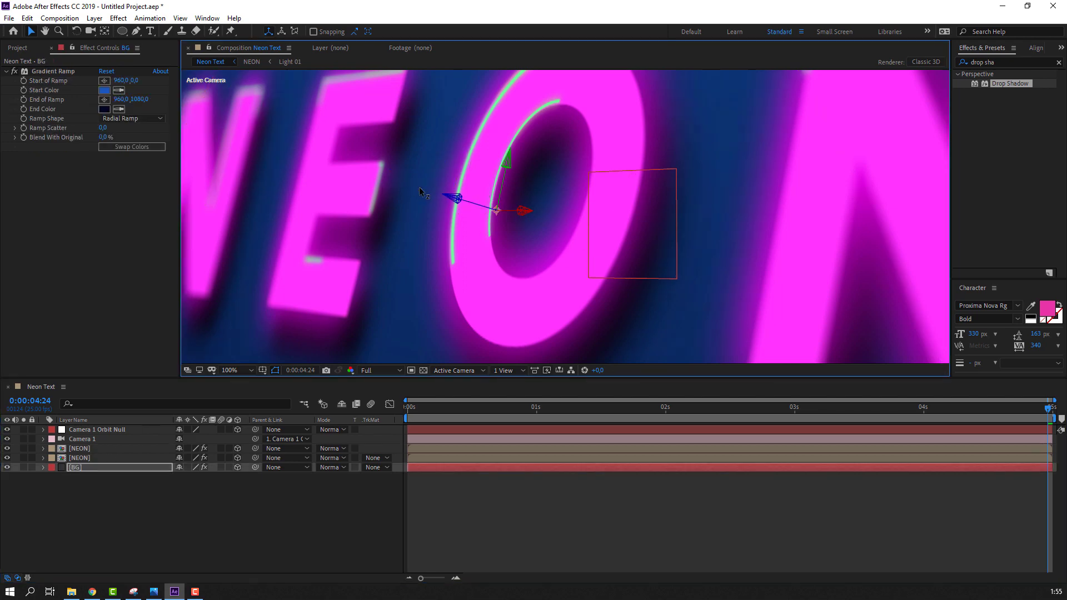
# - Move the upper NEON layer slightly back along its Z axis to give the lettering depth
pyautogui.click(88, 450)
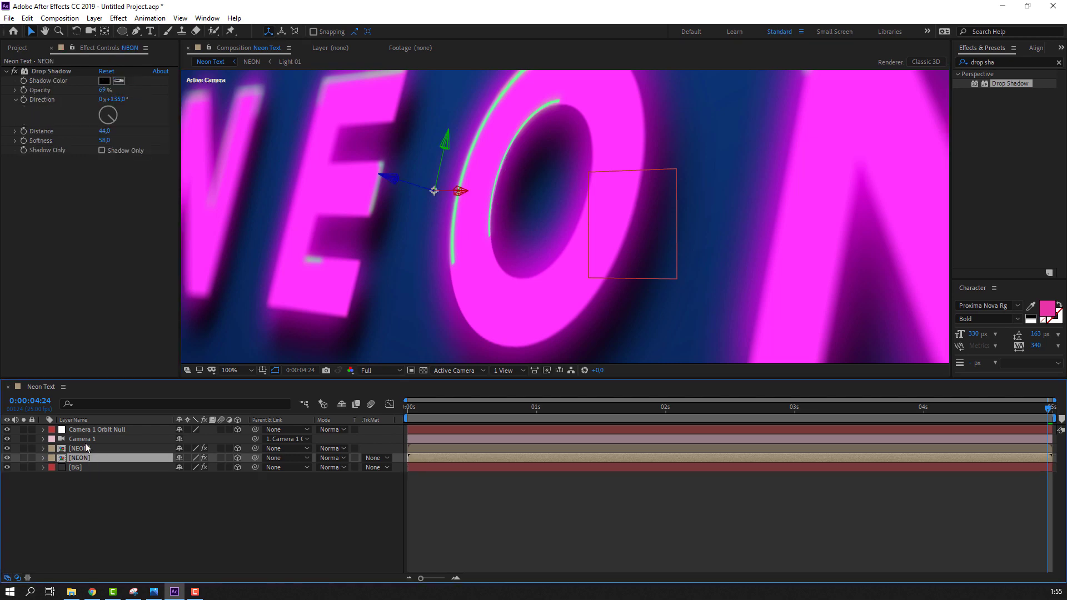
pyautogui.moveTo(392, 179); pyautogui.dragTo(401, 178)
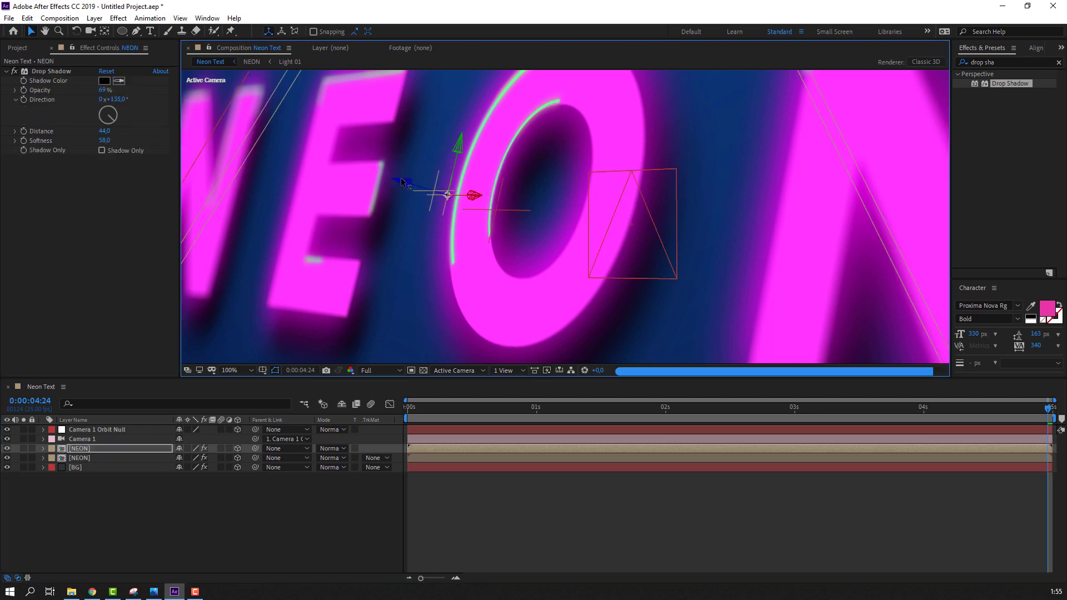
pyautogui.press(',')
pyautogui.press(',')
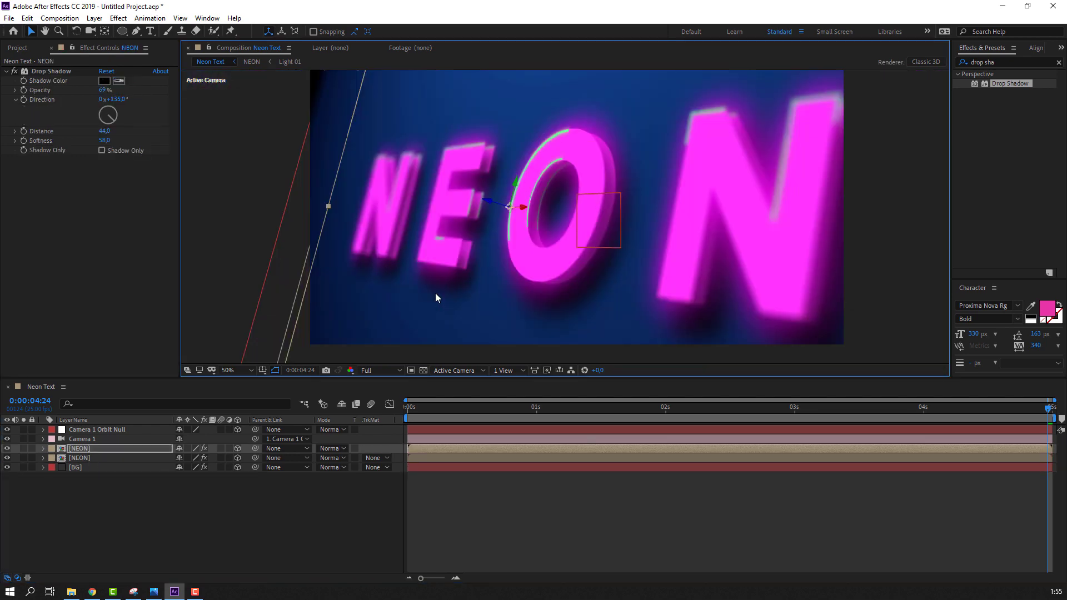
# - Scale the BG layer to 190%
pyautogui.click(106, 469)
pyautogui.press('s')
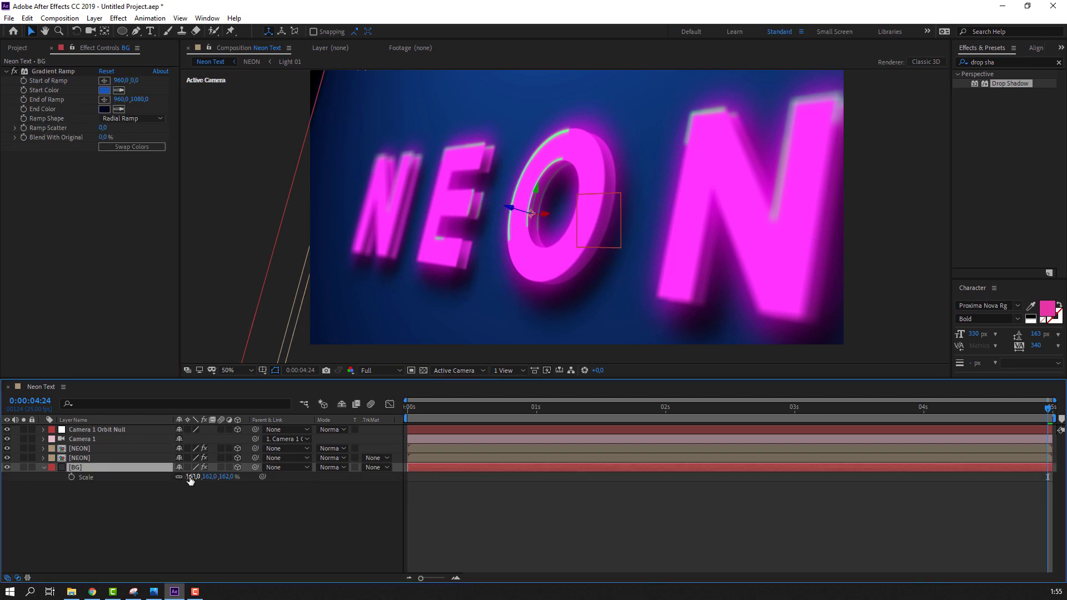
pyautogui.moveTo(194, 477); pyautogui.dragTo(202, 476)
pyautogui.click(241, 511)
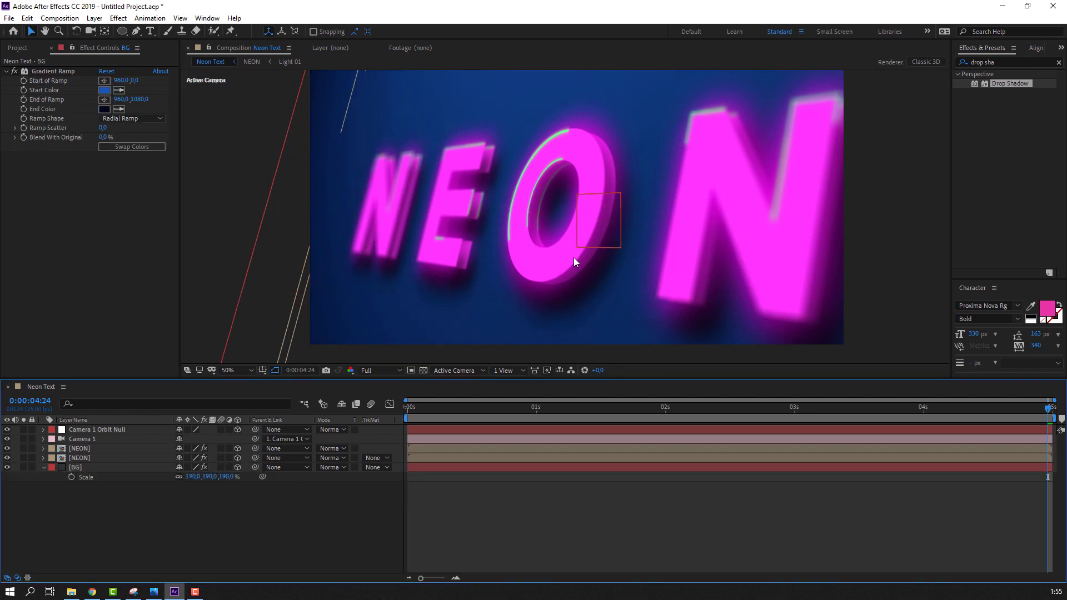
# - Try removing the Drop Shadow from the lower NEON layer, and undo the removal
pyautogui.moveTo(541, 267); pyautogui.dragTo(444, 282)
pyautogui.press('.')
pyautogui.press('.')
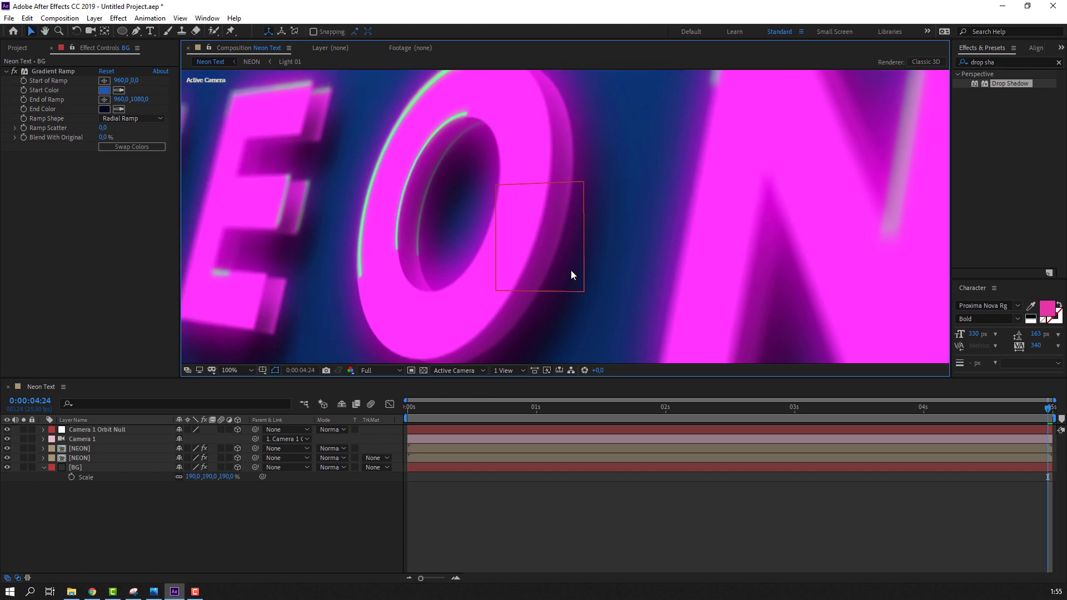
pyautogui.moveTo(1004, 64); pyautogui.dragTo(909, 72)
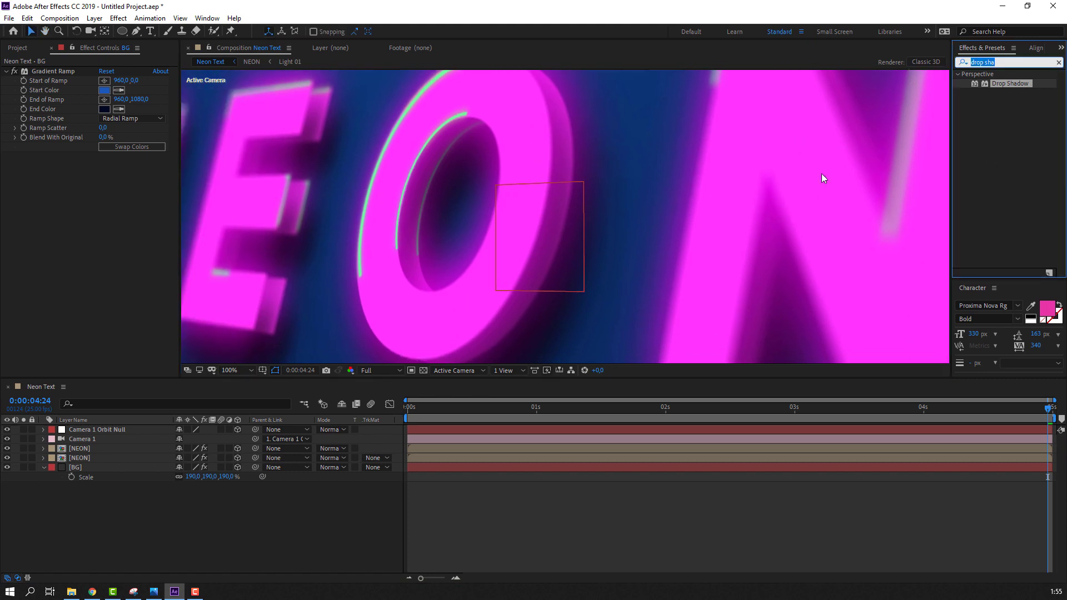
pyautogui.click(192, 515)
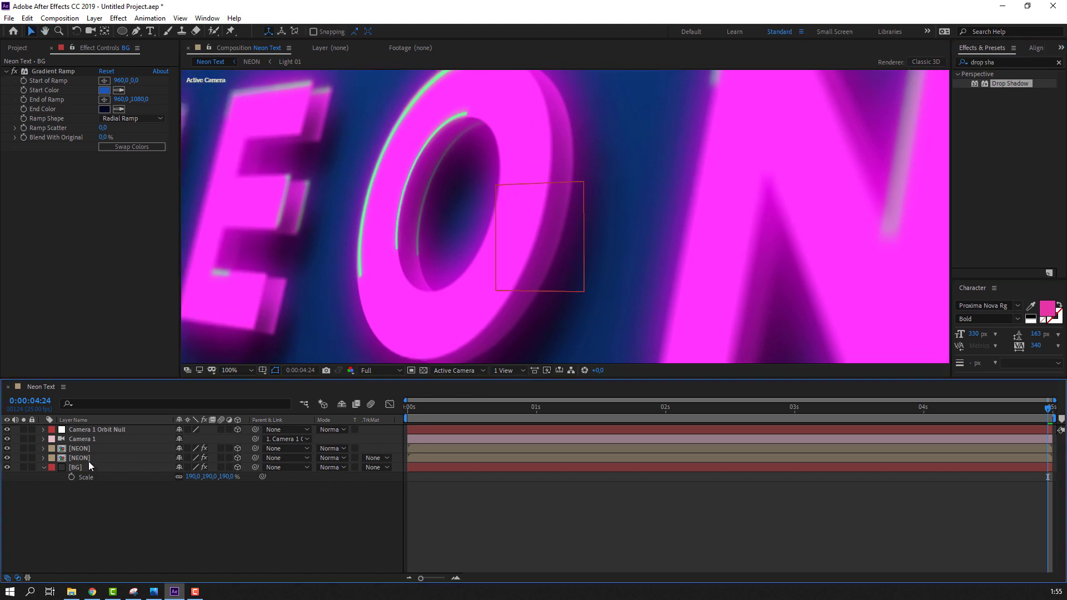
pyautogui.click(89, 458)
pyautogui.click(58, 71)
pyautogui.press('Delete')
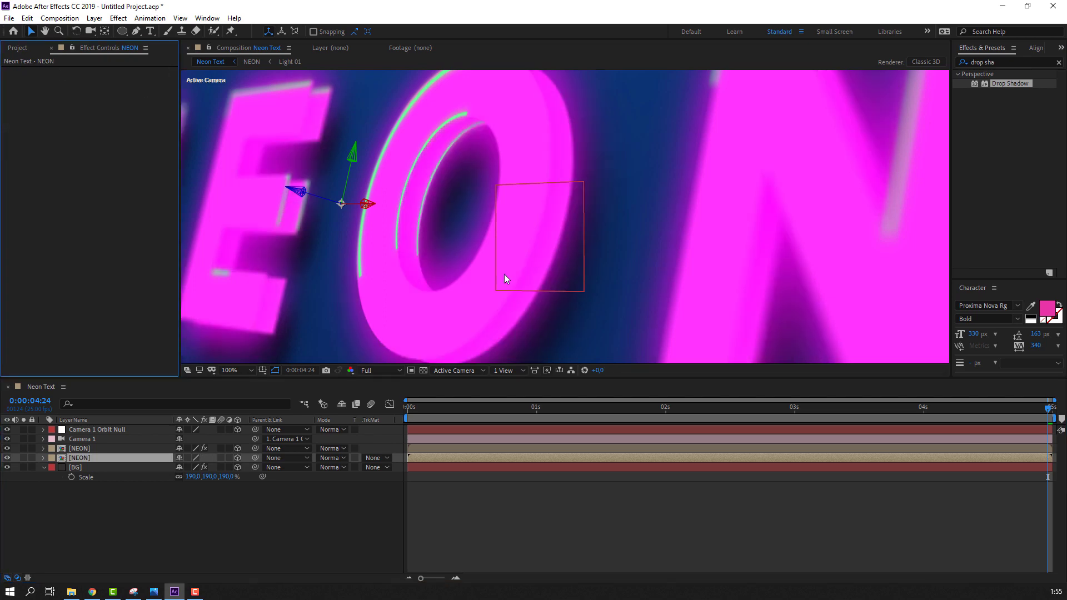
pyautogui.press(',')
pyautogui.press(',')
pyautogui.hotkey('ctrl', 'z')
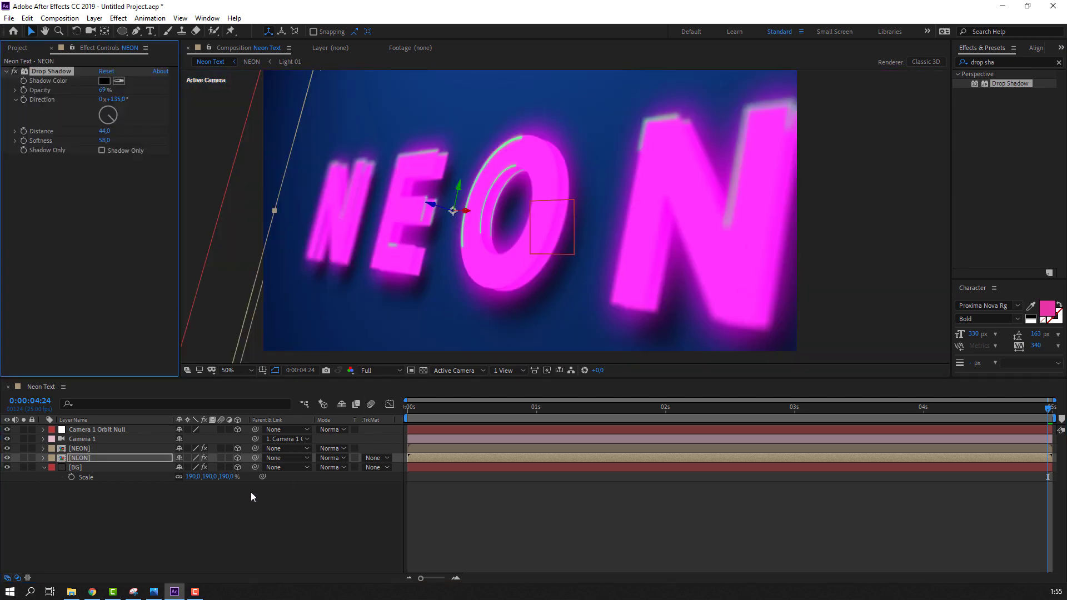
# - Collapse the BG layer's properties, clear the layer selection and fit the composition to the viewer
pyautogui.click(179, 522)
pyautogui.click(997, 64)
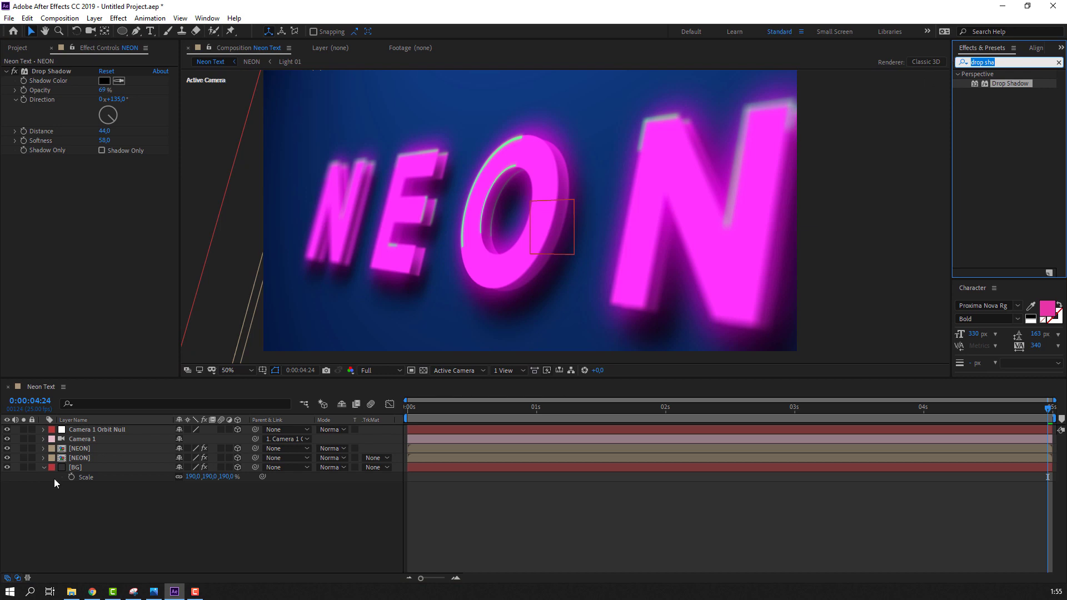
pyautogui.click(42, 468)
pyautogui.click(83, 459)
pyautogui.click(90, 450)
pyautogui.click(192, 503)
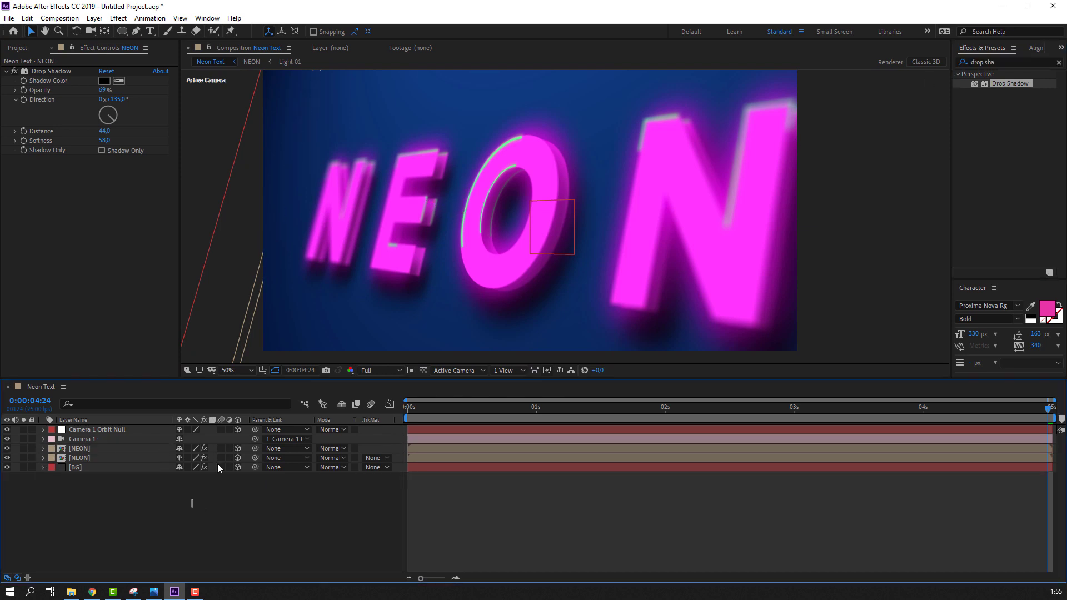
pyautogui.click(243, 370)
pyautogui.click(255, 395)
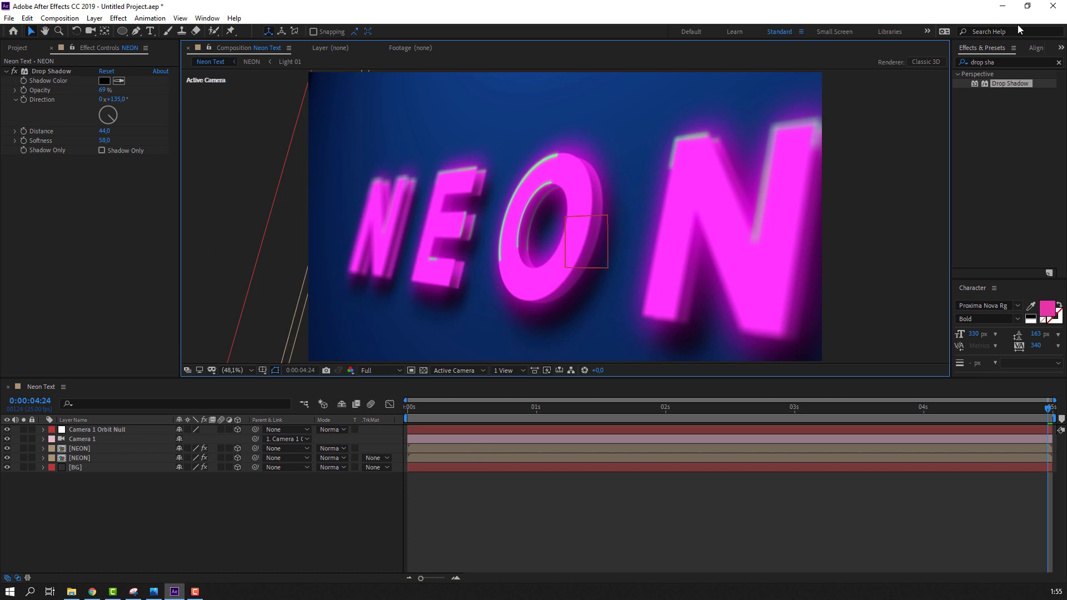
# - Try a Glow effect on the lower NEON layer, placed above its Drop Shadow
pyautogui.click(1007, 62)
pyautogui.write('glow')
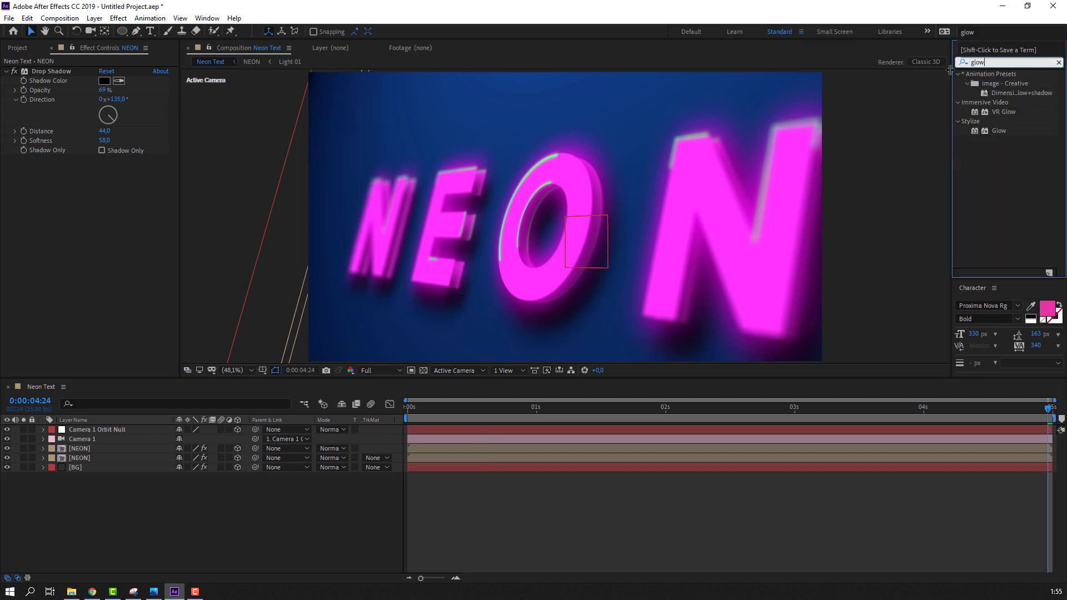
pyautogui.moveTo(999, 131); pyautogui.dragTo(112, 459)
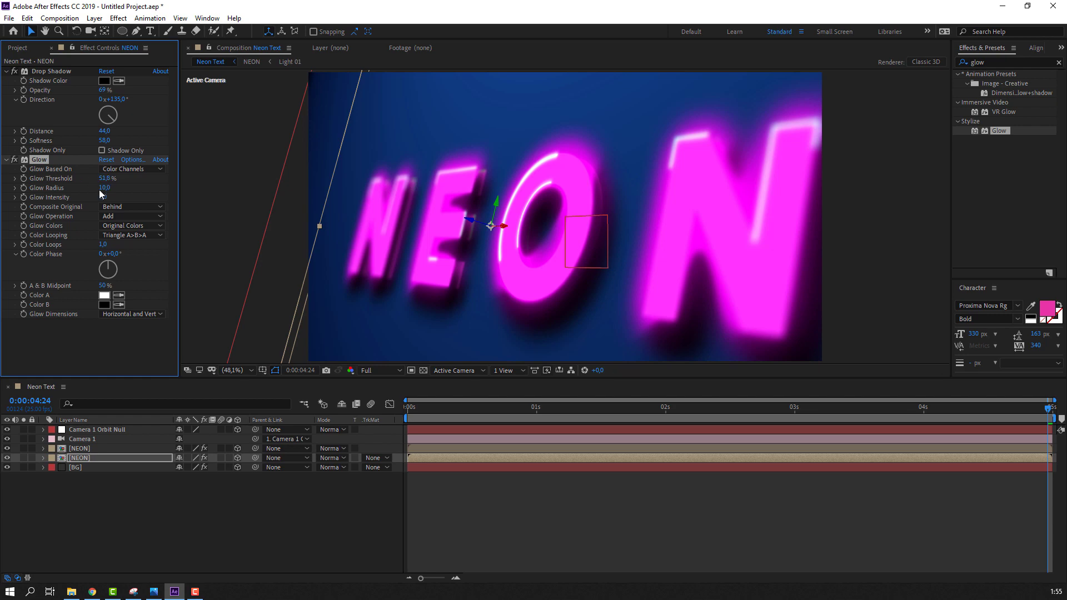
pyautogui.moveTo(39, 159); pyautogui.dragTo(54, 71)
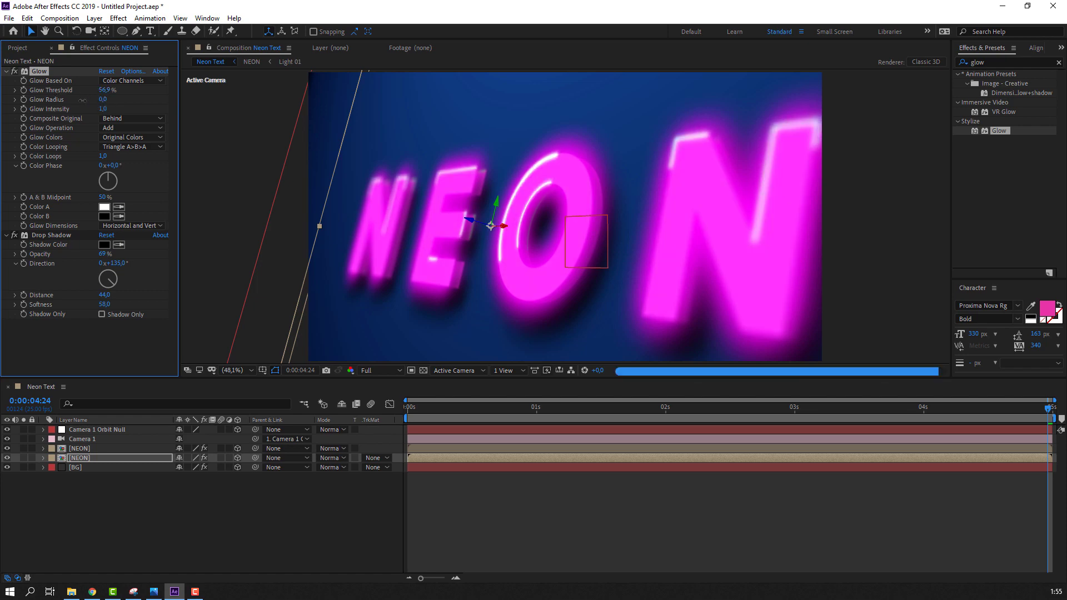
# - Try a Glow radius of 99 and threshold of 99.6% on the lower NEON layer, and delete the Glow effect
pyautogui.moveTo(134, 96); pyautogui.dragTo(134, 97)
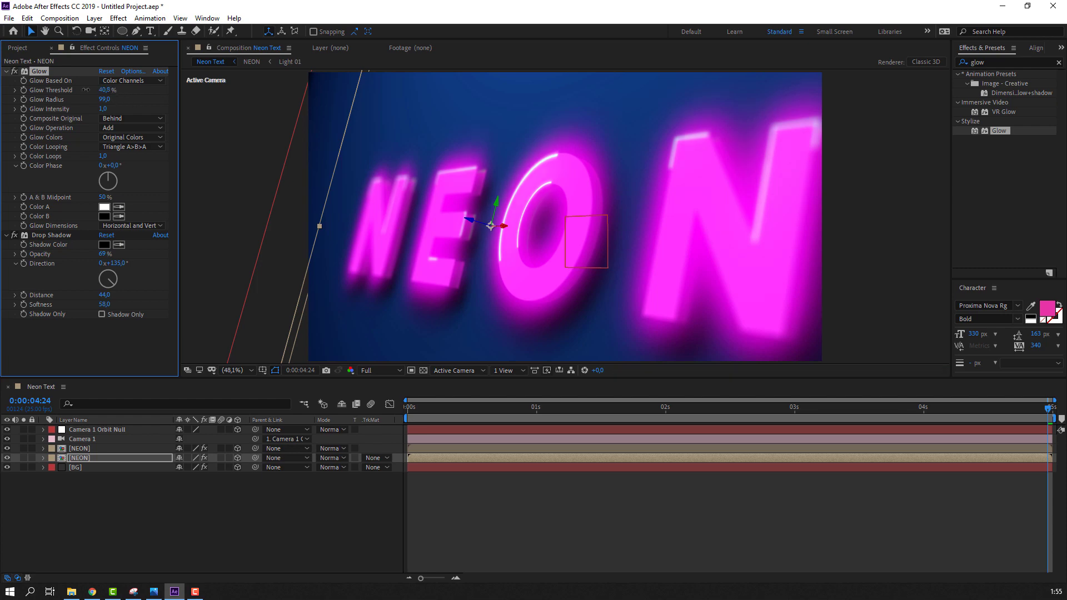
pyautogui.moveTo(147, 92); pyautogui.dragTo(171, 92)
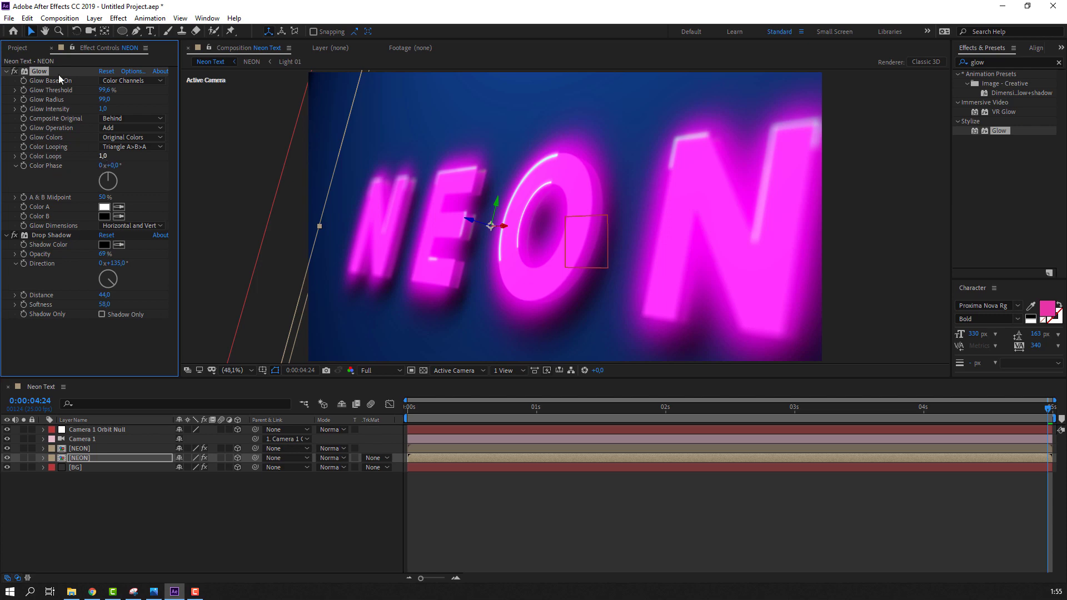
pyautogui.click(44, 71)
pyautogui.press('Delete')
pyautogui.click(255, 528)
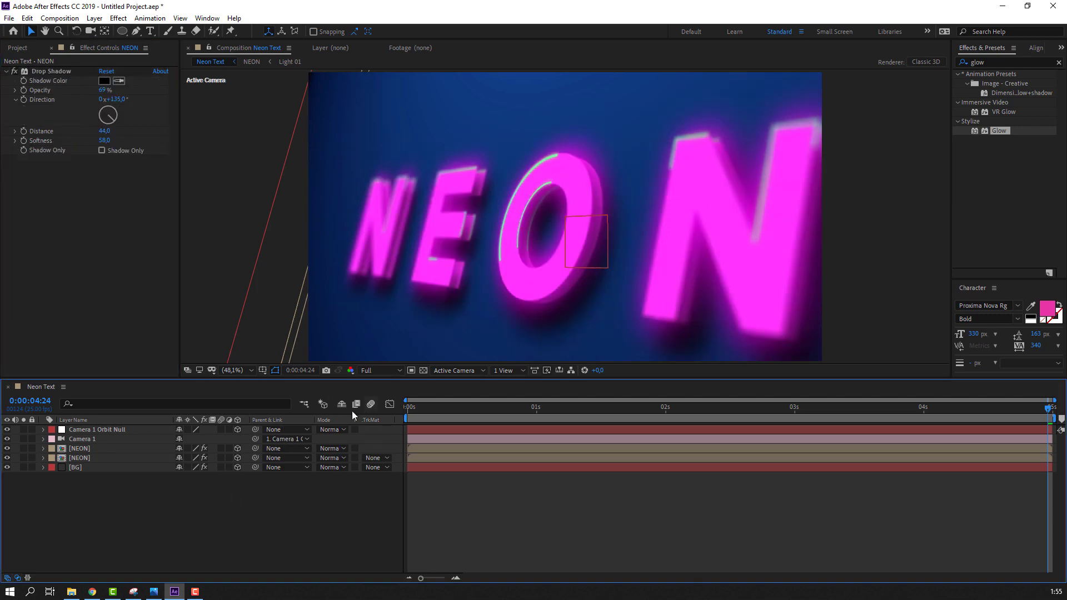
# - Set the BG layer's scale to 200%
pyautogui.click(112, 469)
pyautogui.press('s')
pyautogui.click(192, 476)
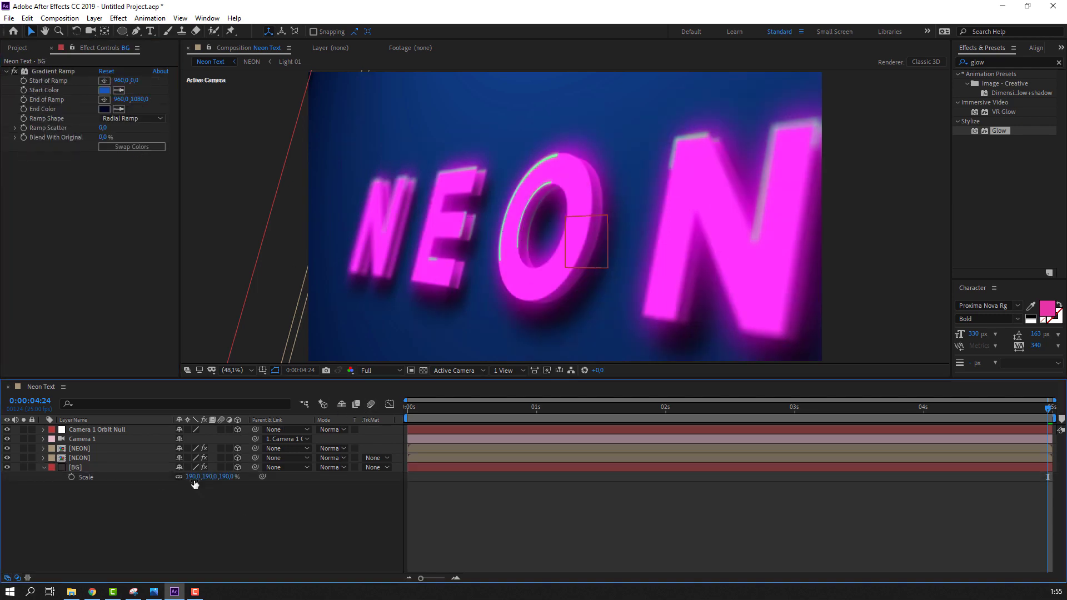
pyautogui.write('200')
pyautogui.press('Return')
# - Preview the finished NEON text animation from the first frame
pyautogui.click(237, 372)
pyautogui.click(408, 409)
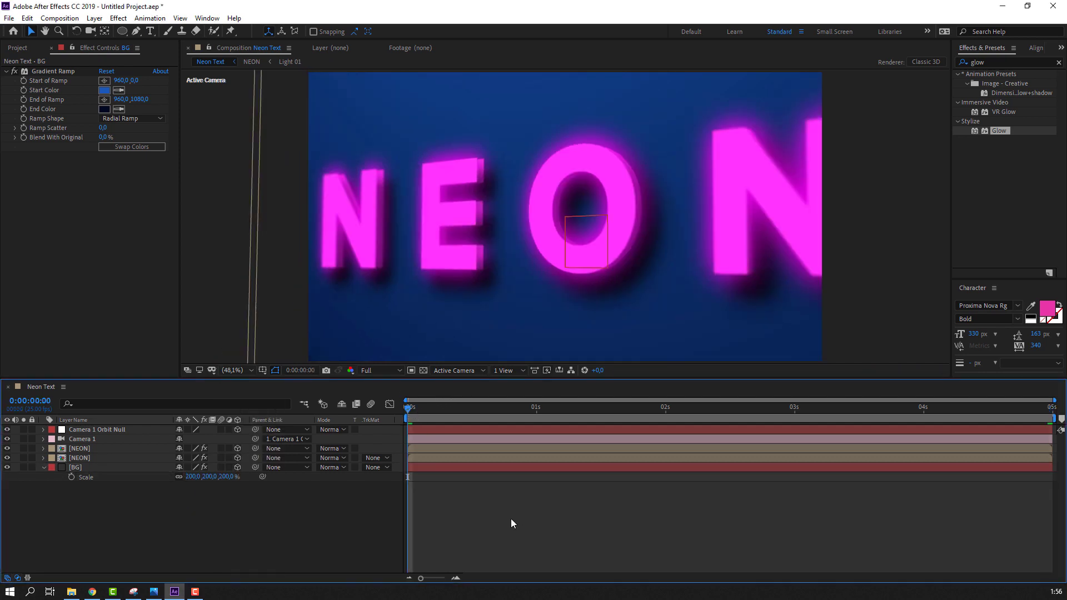
pyautogui.press('space')
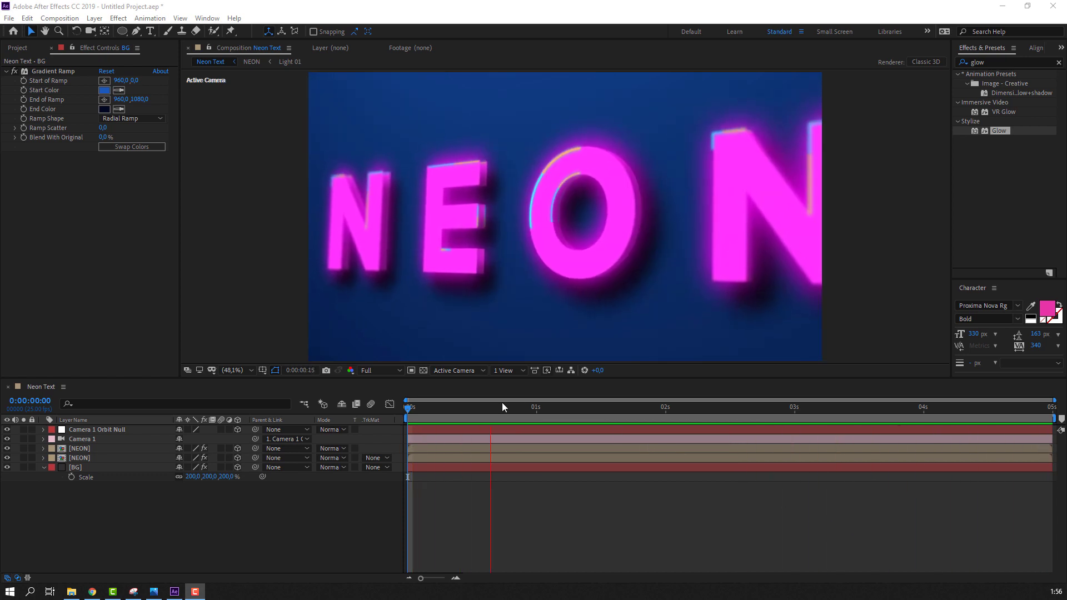
pyautogui.moveTo(684, 400); pyautogui.dragTo(438, 398)
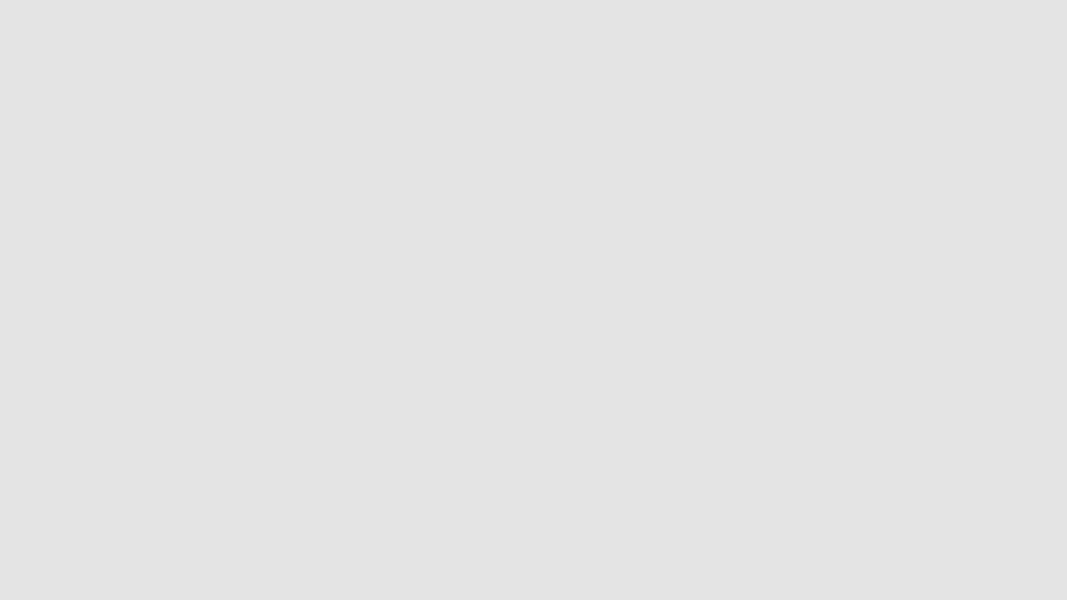